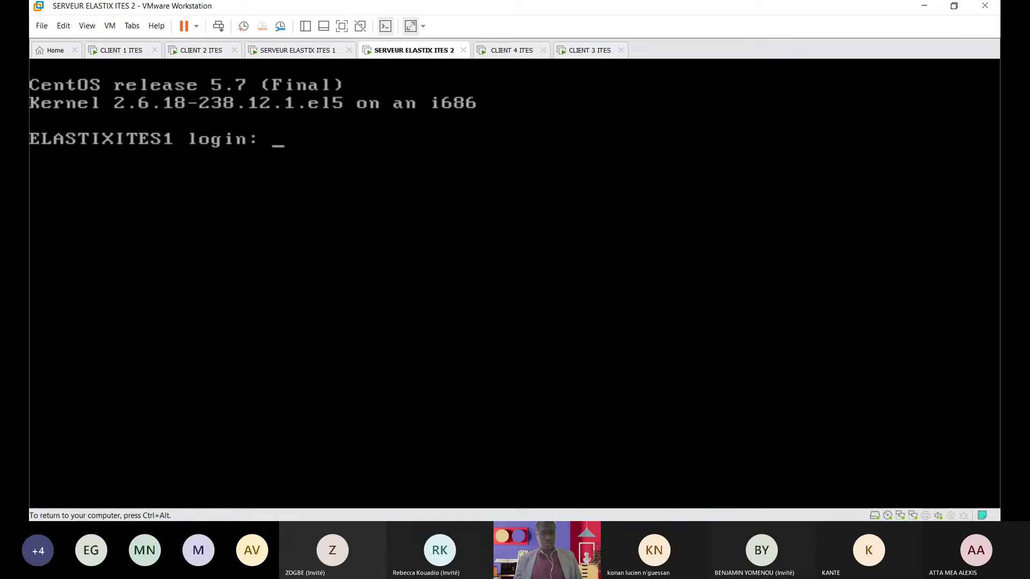
Step: Log in as root on Elastix server 2, then switch to the CLIENT 4 ITES machine
{"action": "type", "text": "root"}
{"action": "key", "text": "Return"}
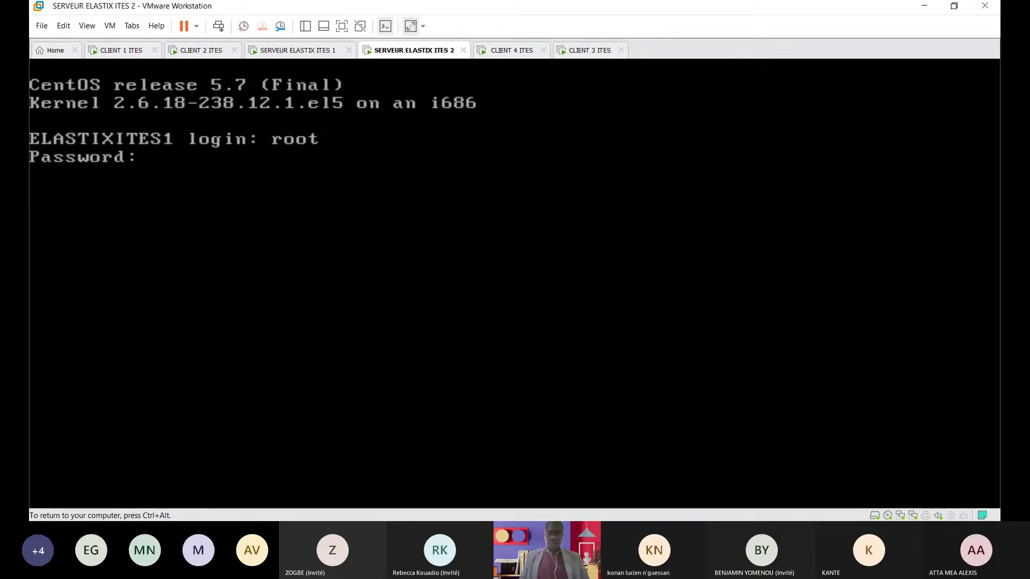
{"action": "key", "text": "Return"}
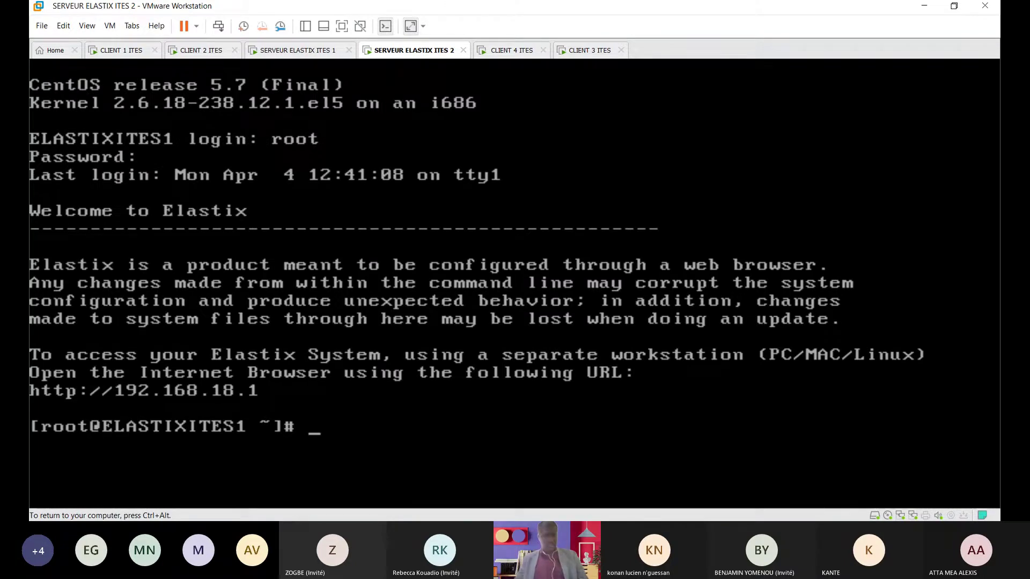
{"action": "key", "text": "ctrl+alt"}
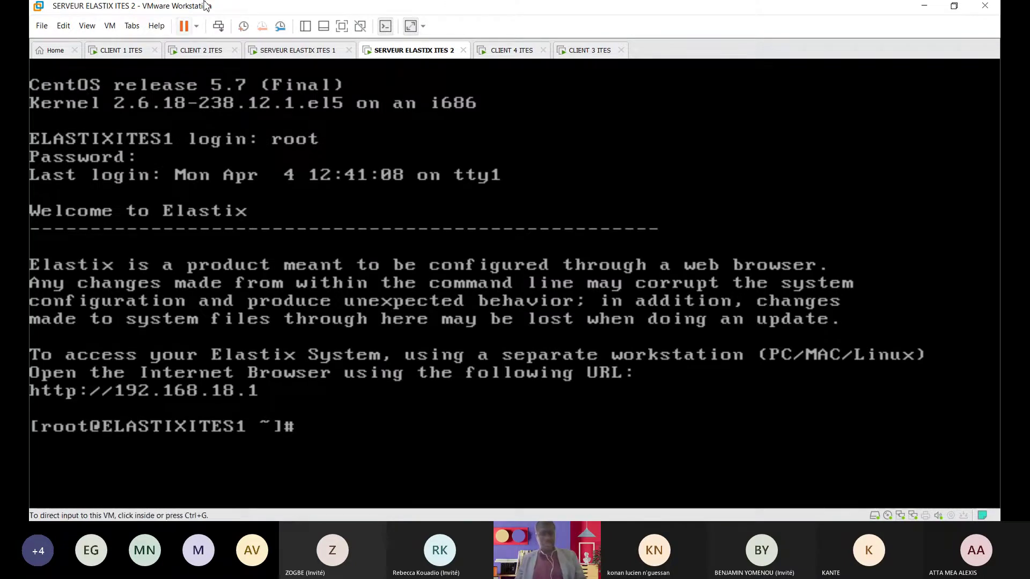
{"action": "left_click", "coordinate": [510, 50]}
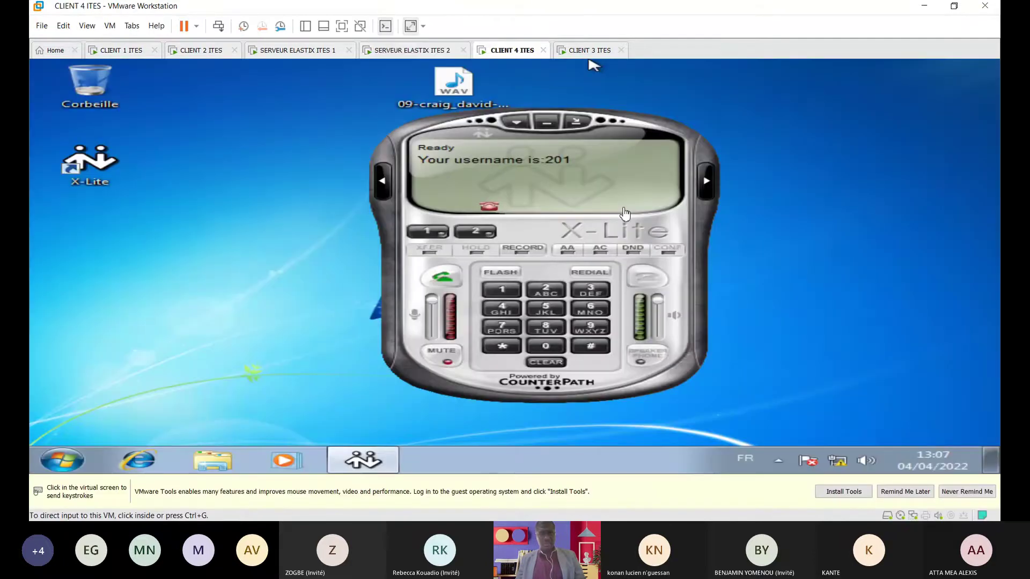
Step: Dial extension 200 from Client 4's X-Lite and place the call
{"action": "left_click", "coordinate": [593, 65]}
{"action": "left_click", "coordinate": [546, 290]}
{"action": "left_click", "coordinate": [546, 347]}
{"action": "left_click", "coordinate": [547, 350]}
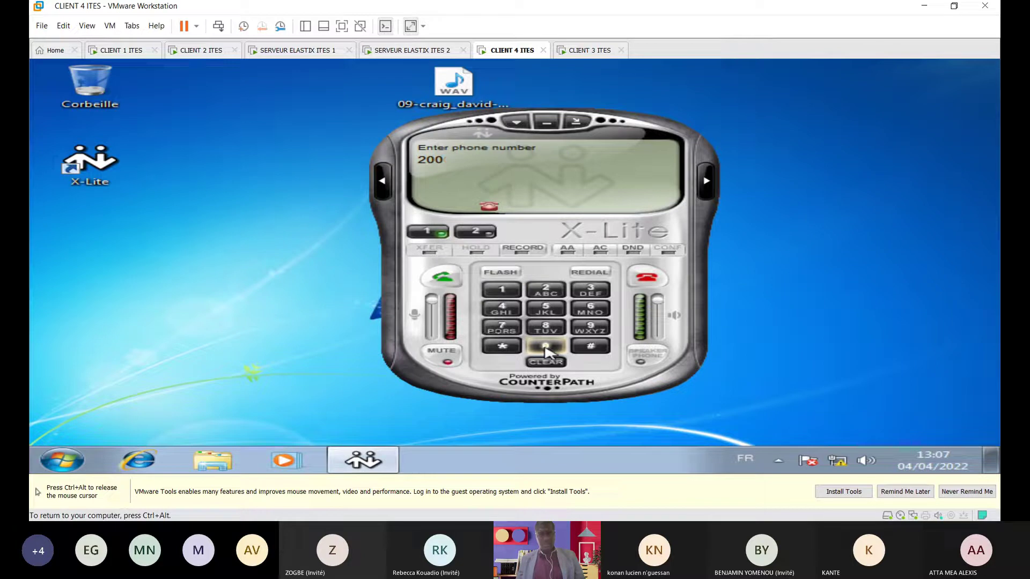
{"action": "key", "text": "Return"}
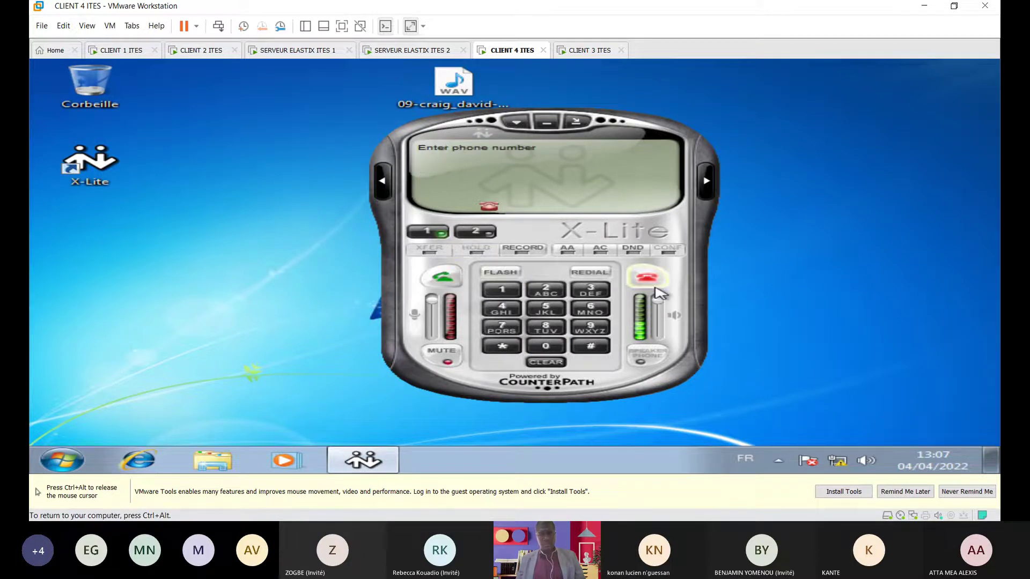
Step: Call extension 201 from Client 3, then hang up the line on both clients
{"action": "left_click", "coordinate": [589, 50]}
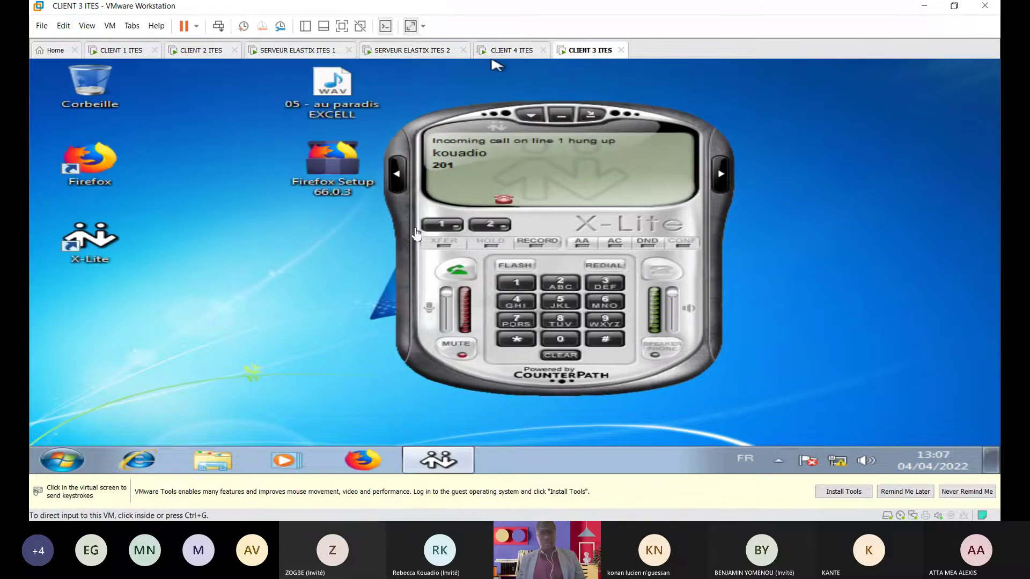
{"action": "left_click", "coordinate": [460, 271]}
{"action": "left_click", "coordinate": [664, 272]}
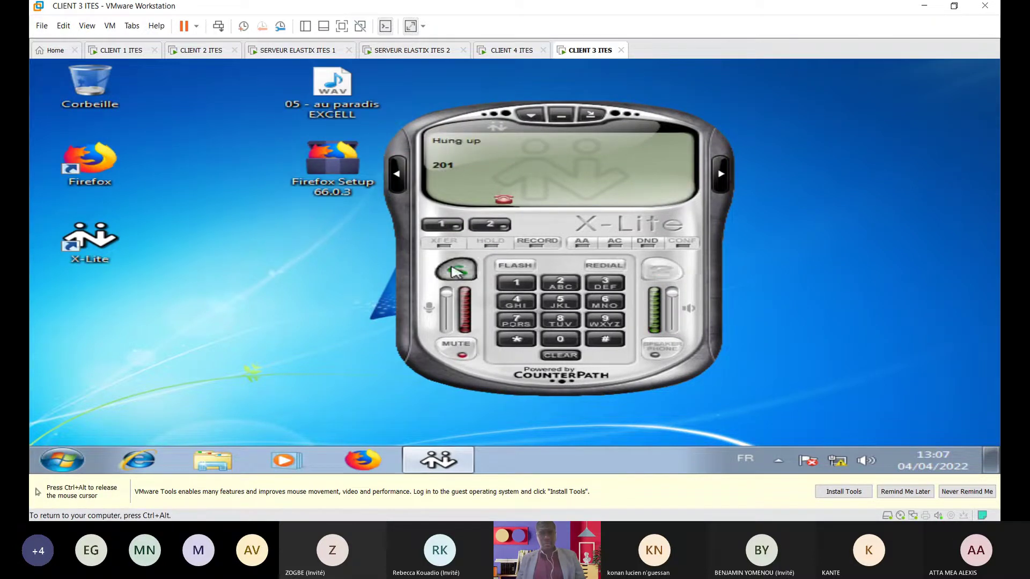
{"action": "left_click", "coordinate": [507, 49]}
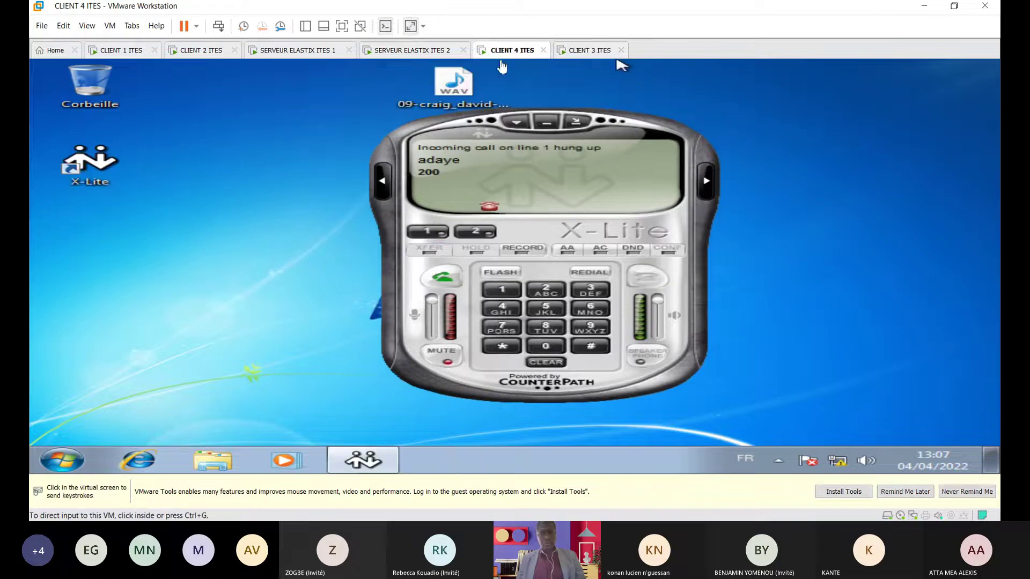
{"action": "left_click", "coordinate": [442, 276]}
{"action": "left_click", "coordinate": [647, 277]}
Step: On the SERVEUR ELASTIX ITES 1 console, enter root as the login name
{"action": "key", "text": "ctrl+alt"}
{"action": "left_click", "coordinate": [283, 54]}
{"action": "left_click", "coordinate": [296, 95]}
{"action": "type", "text": "root"}
{"action": "key", "text": "Return"}
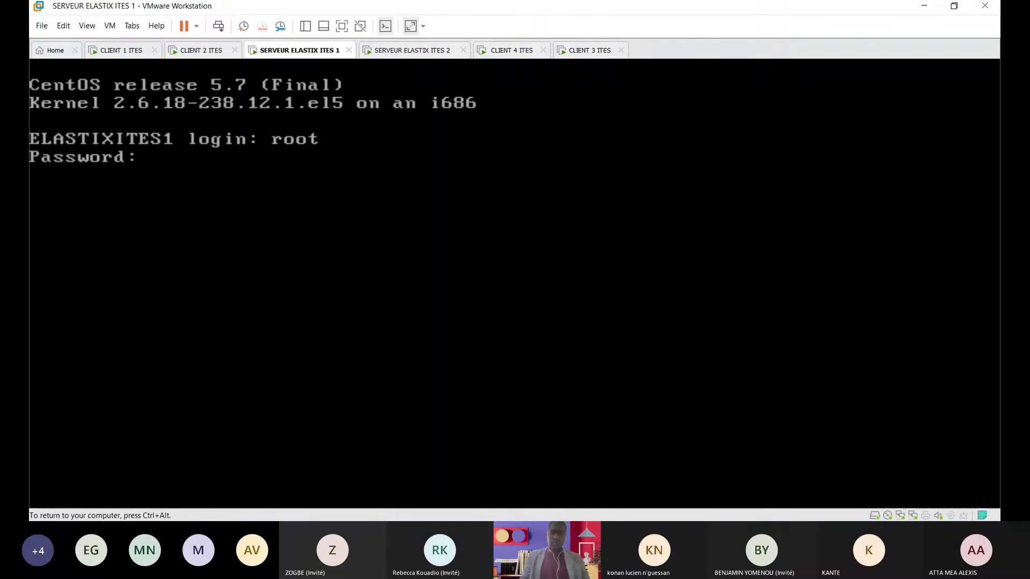
Step: Complete the root login on server 1 and set Client 1's network to Public
{"action": "key", "text": "Return"}
{"action": "key", "text": "ctrl+alt"}
{"action": "left_click", "coordinate": [197, 51]}
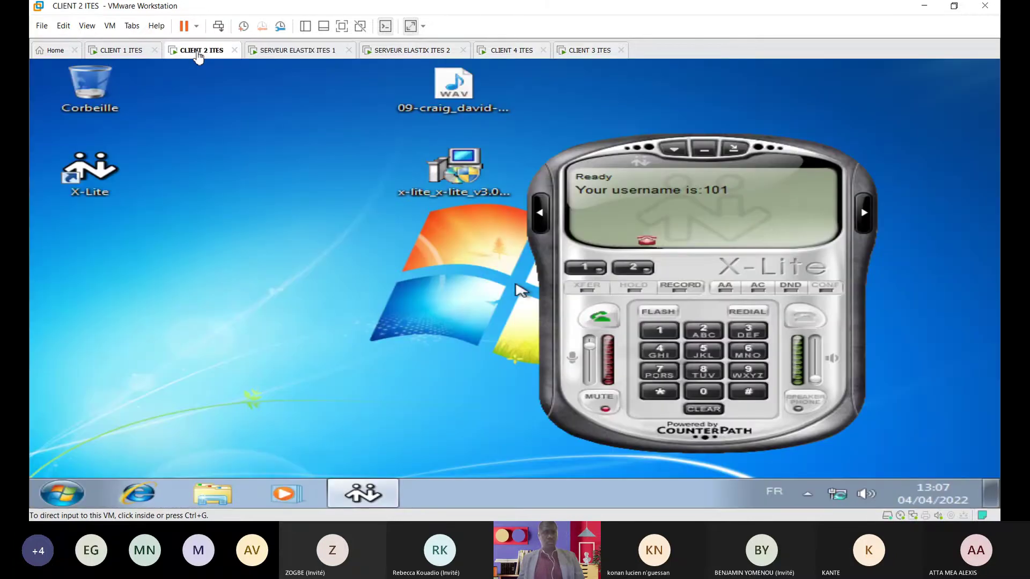
{"action": "left_click", "coordinate": [131, 52]}
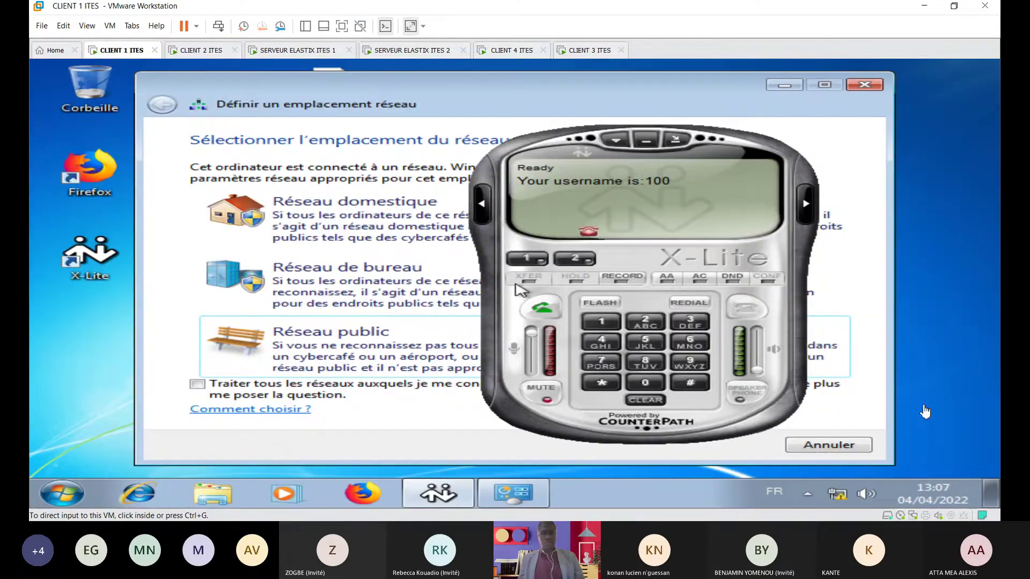
{"action": "left_click", "coordinate": [349, 346]}
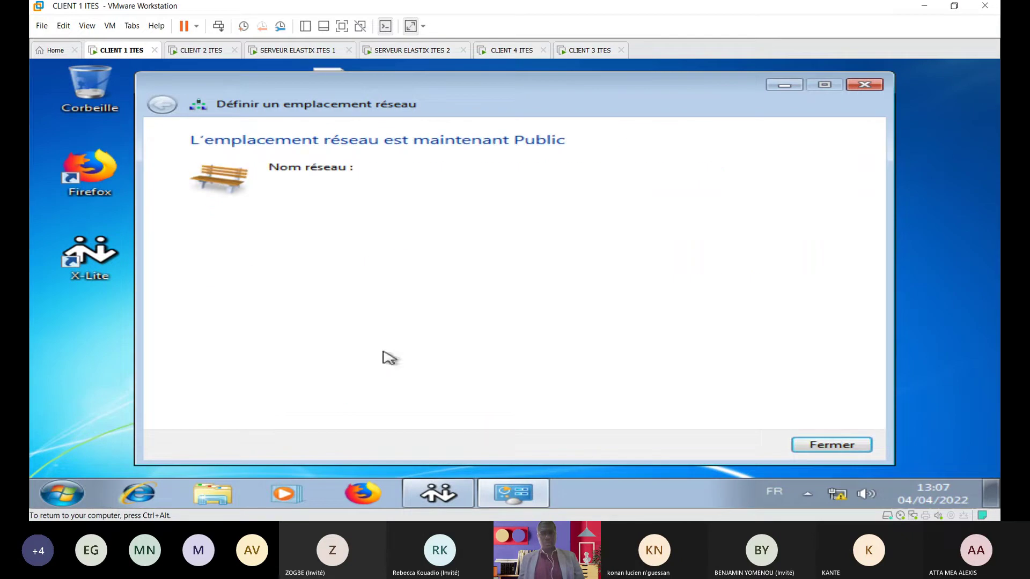
{"action": "left_click", "coordinate": [832, 445]}
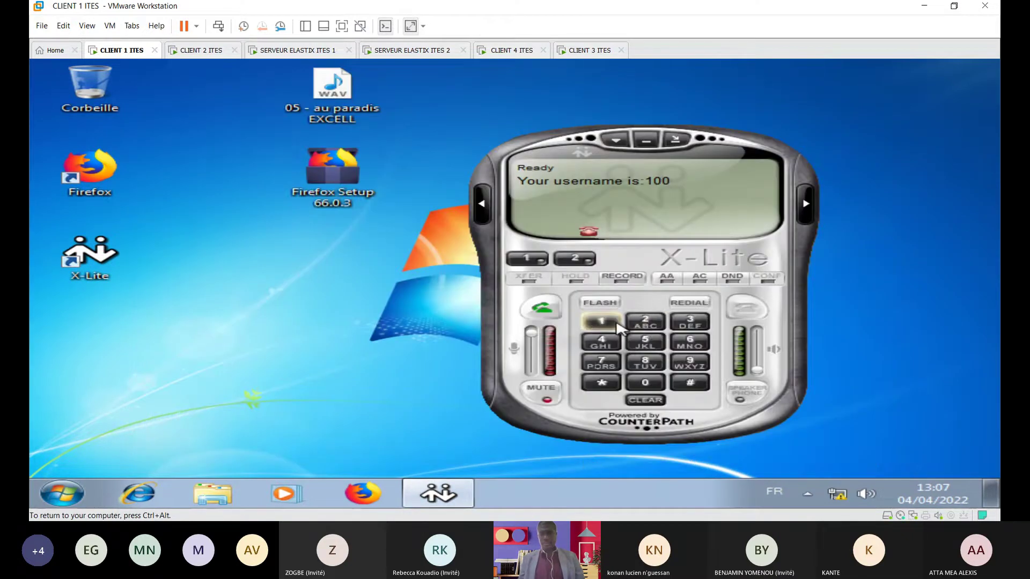
Step: Dial extension 101 from Client 1's X-Lite and place the call
{"action": "type", "text": "101"}
{"action": "left_click", "coordinate": [645, 400]}
{"action": "left_click", "coordinate": [601, 321]}
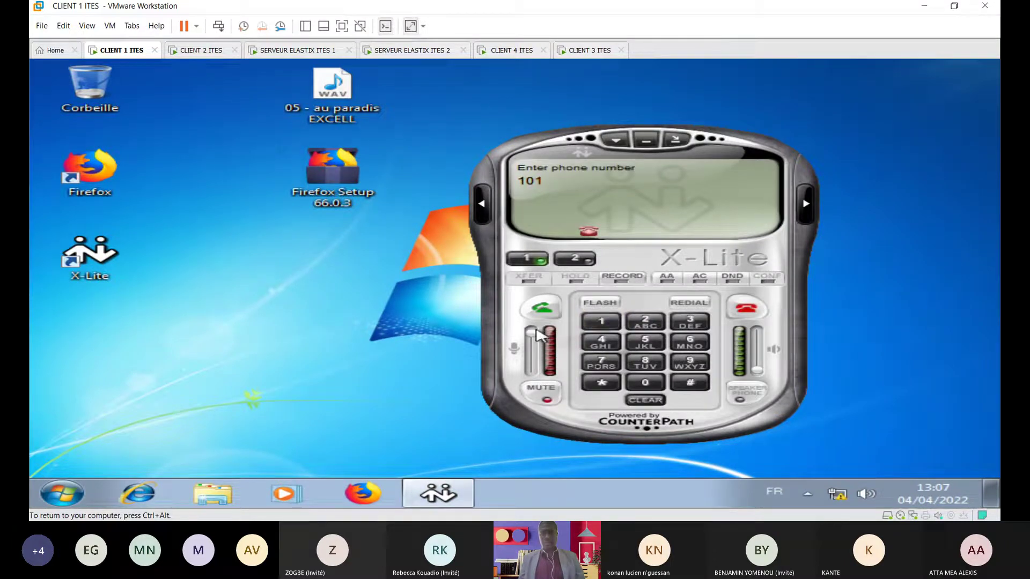
{"action": "left_click", "coordinate": [542, 307]}
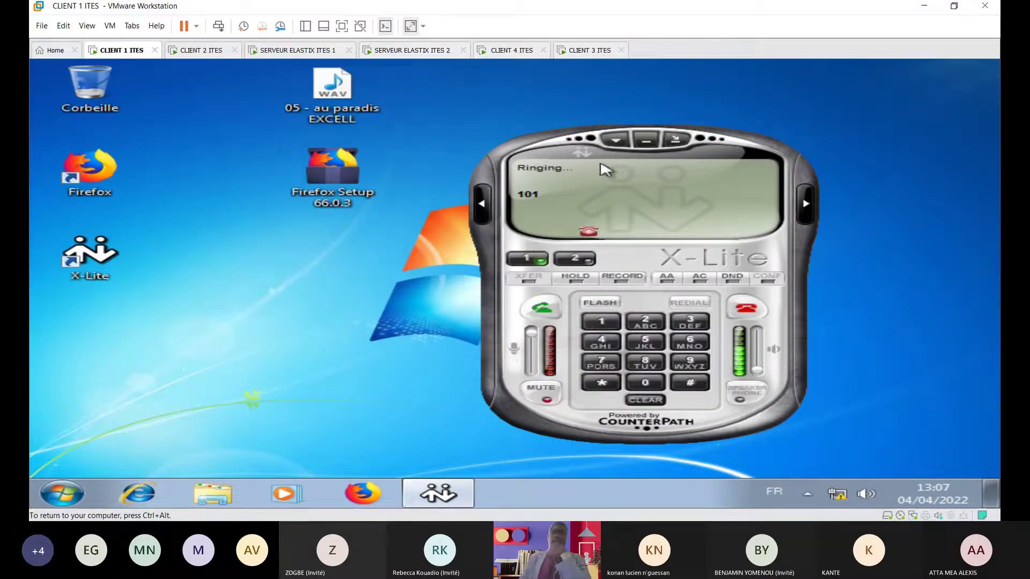
Step: Set Client 2's network to Public, reject the call from 100, and clear it on Client 1
{"action": "left_click", "coordinate": [208, 54]}
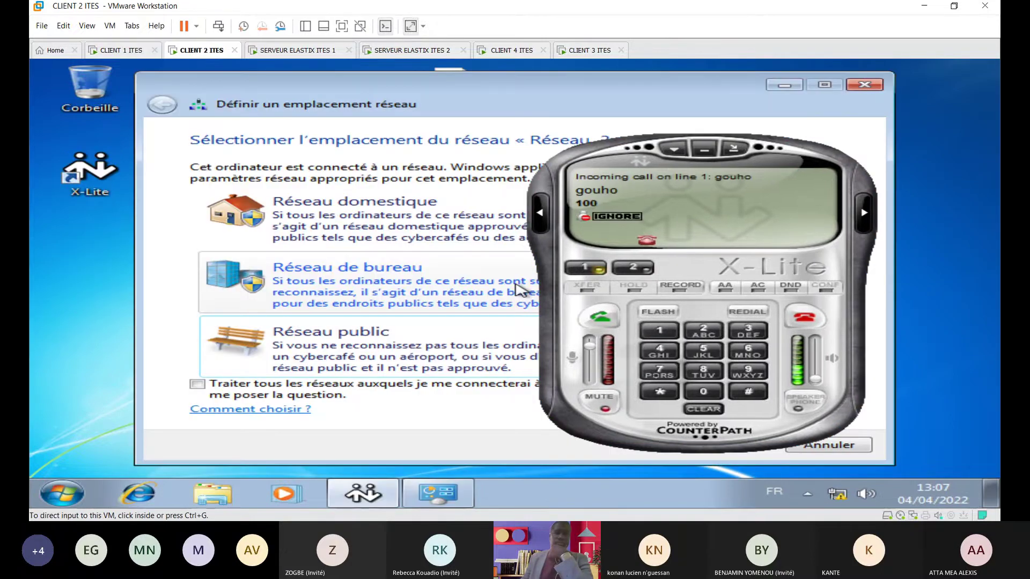
{"action": "left_click", "coordinate": [387, 333]}
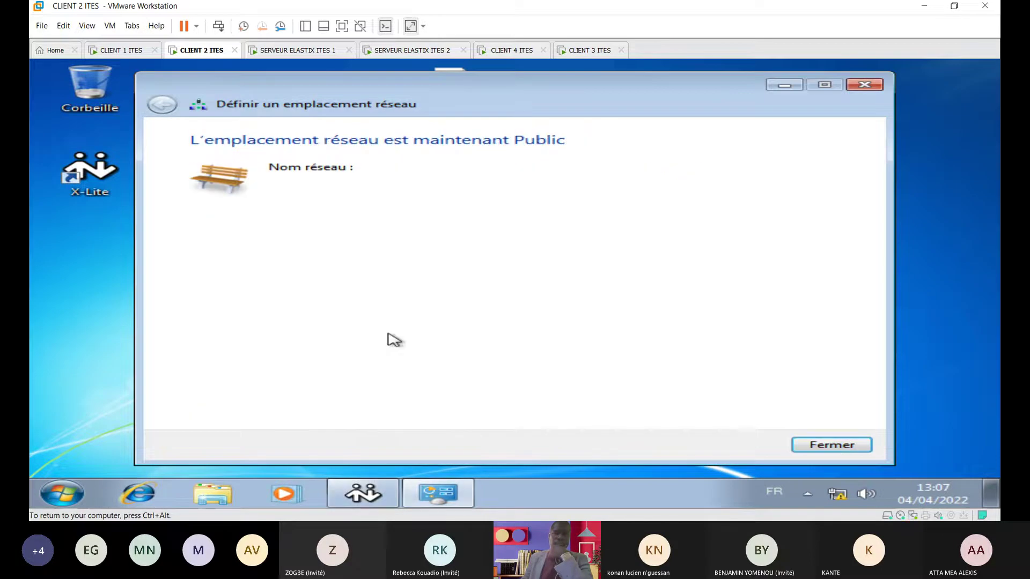
{"action": "left_click", "coordinate": [863, 84]}
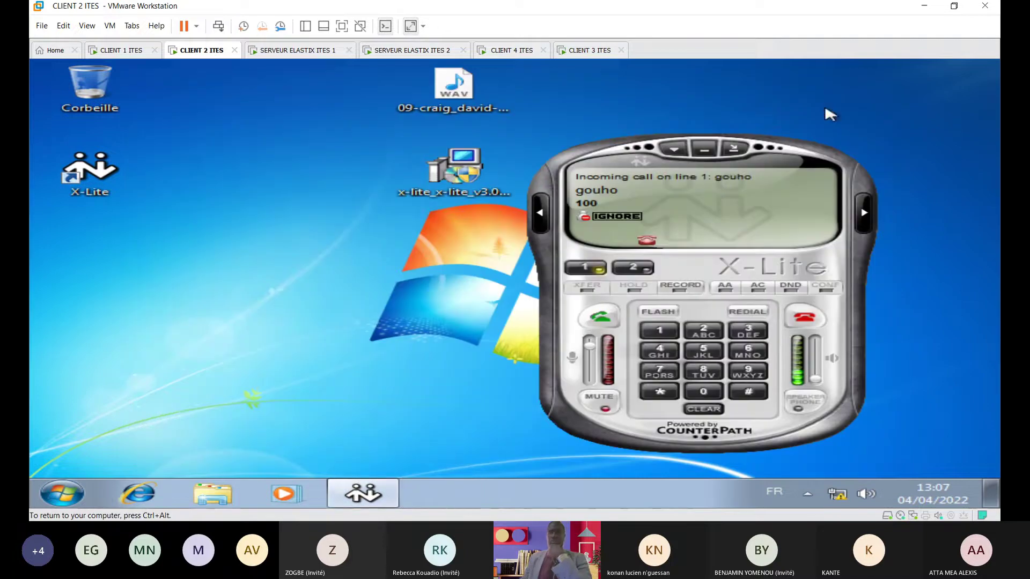
{"action": "left_click", "coordinate": [803, 317]}
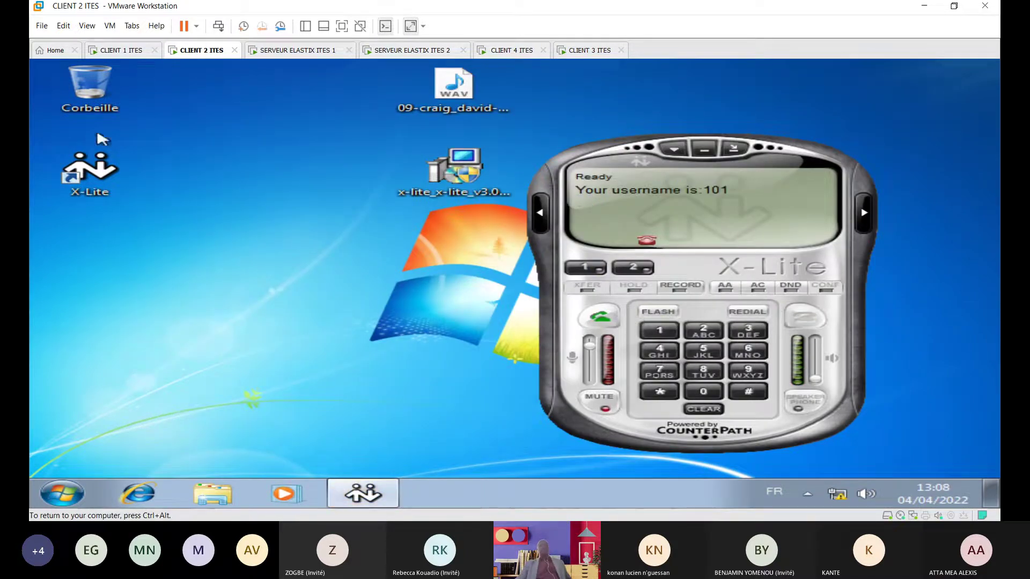
{"action": "left_click", "coordinate": [119, 52]}
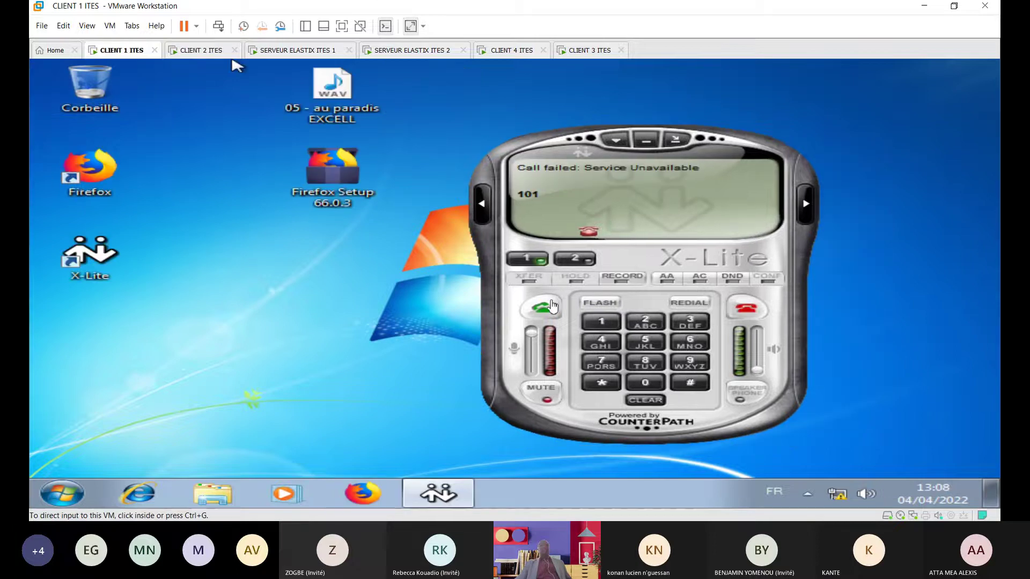
{"action": "left_click", "coordinate": [760, 318]}
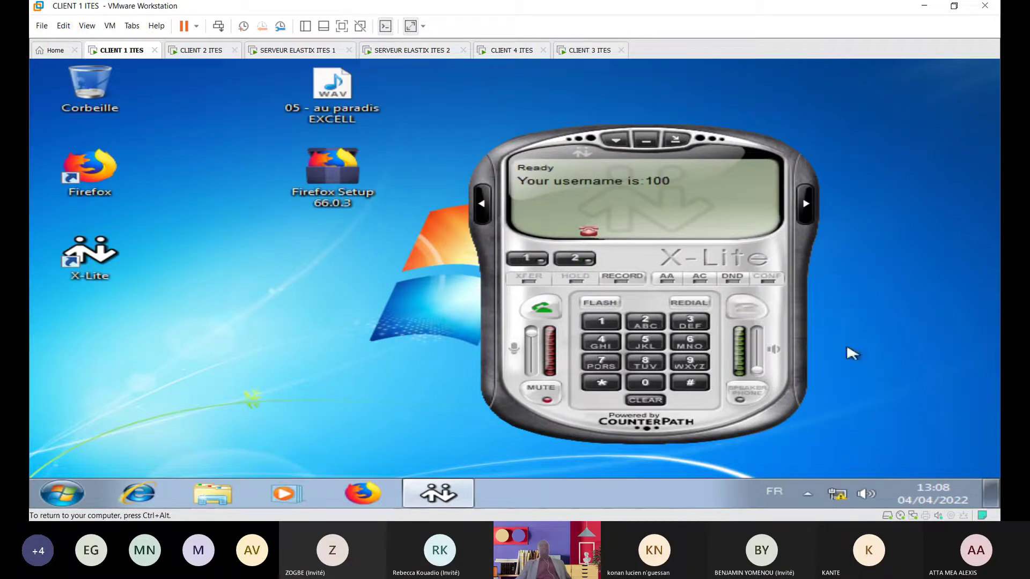
{"action": "left_click", "coordinate": [211, 51]}
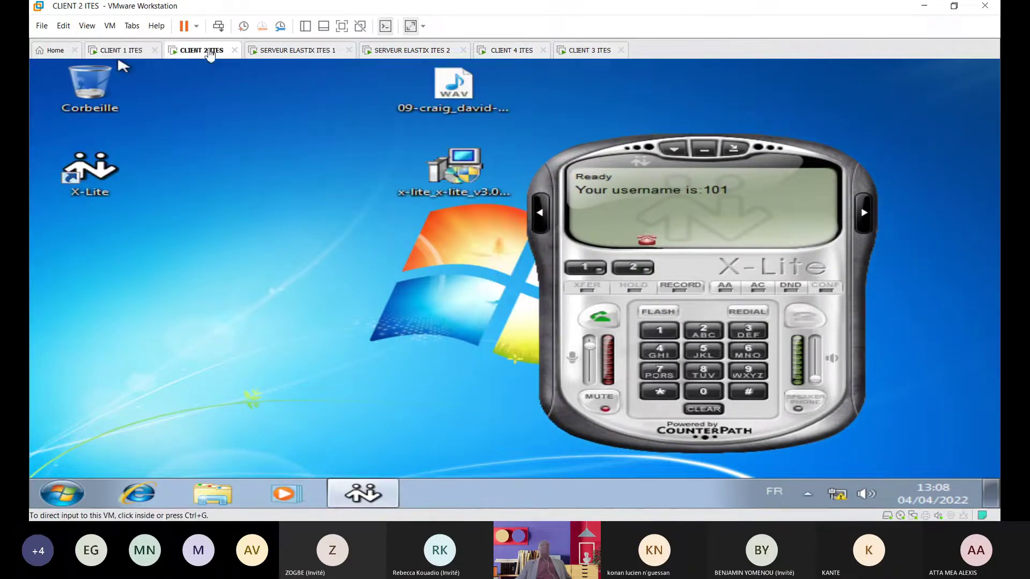
Step: On server 1's console, go to the root directory, clear the screen, and enter /etc
{"action": "left_click", "coordinate": [313, 49]}
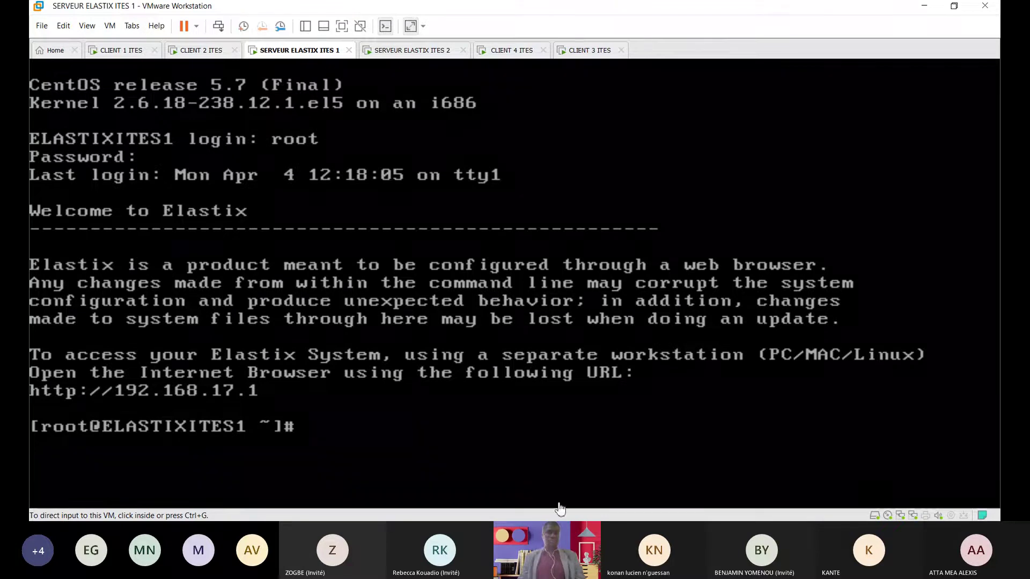
{"action": "left_click", "coordinate": [483, 448]}
{"action": "type", "text": "cd /"}
{"action": "key", "text": "Return"}
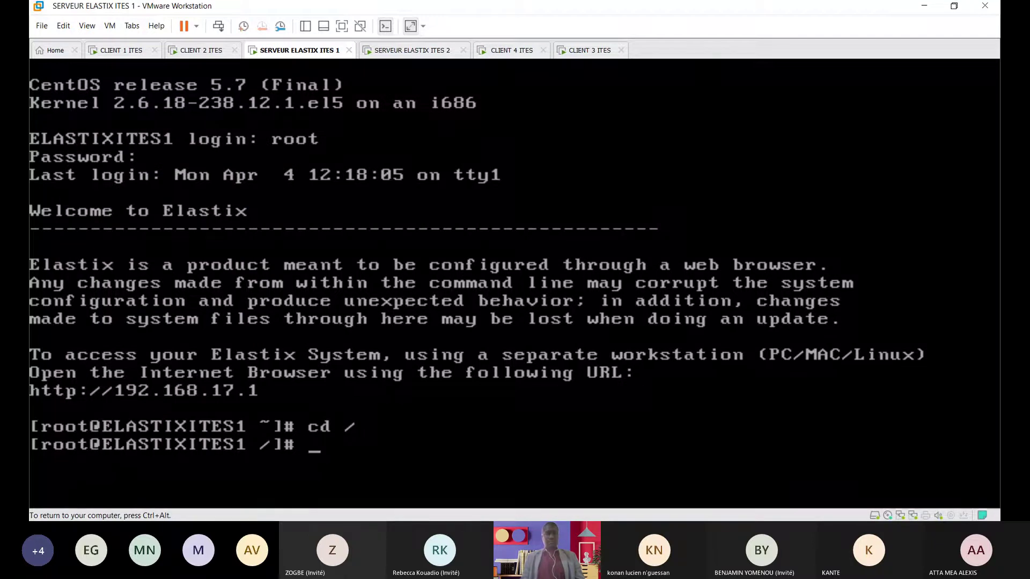
{"action": "type", "text": "cl"}
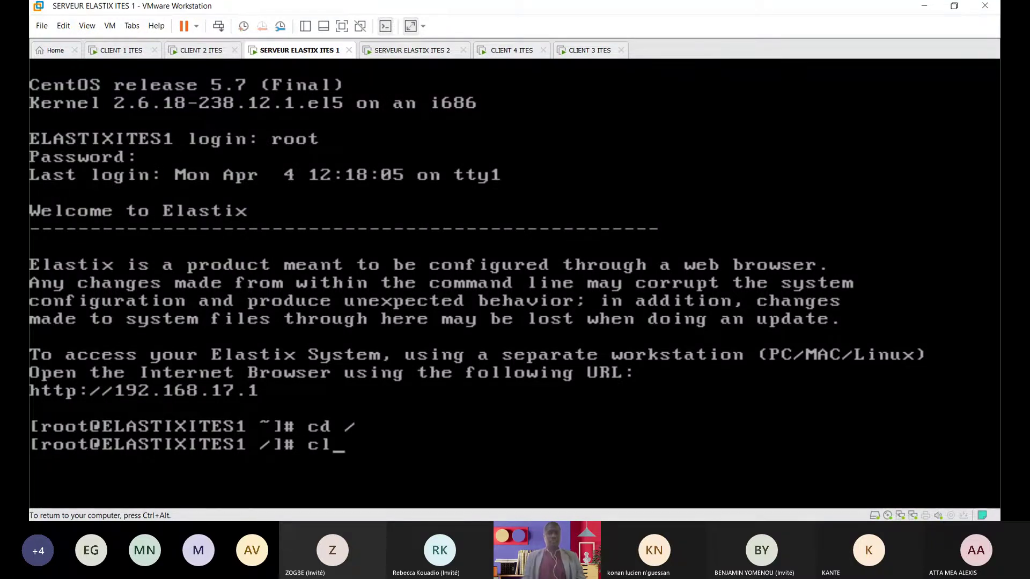
{"action": "type", "text": "ear"}
{"action": "key", "text": "Return"}
{"action": "key", "text": "Return"}
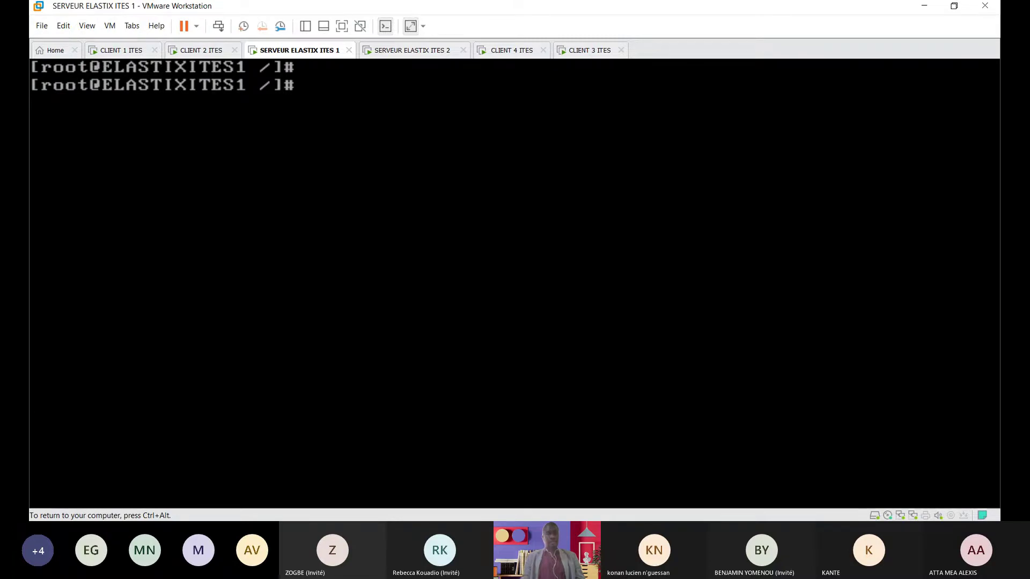
{"action": "type", "text": "cd etc"}
{"action": "key", "text": "Return"}
Step: Move into sysconfig/network-scripts and list its files
{"action": "type", "text": "cd s"}
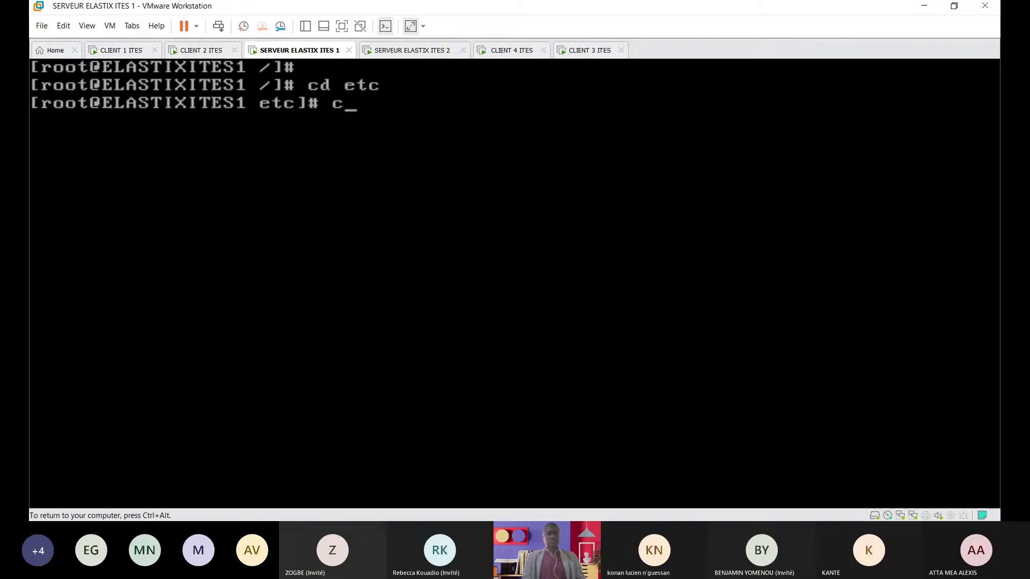
{"action": "type", "text": "ys"}
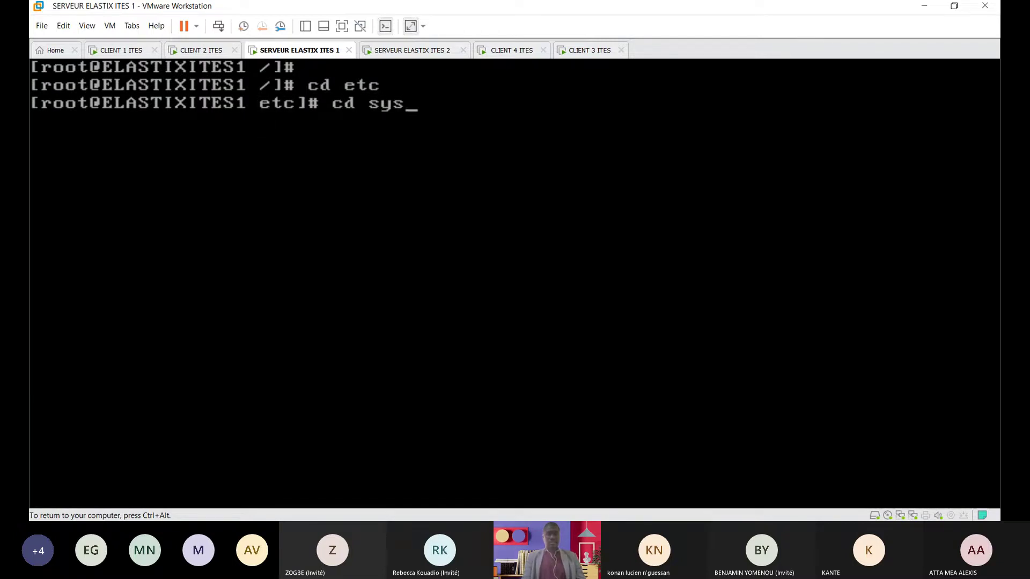
{"action": "type", "text": "config"}
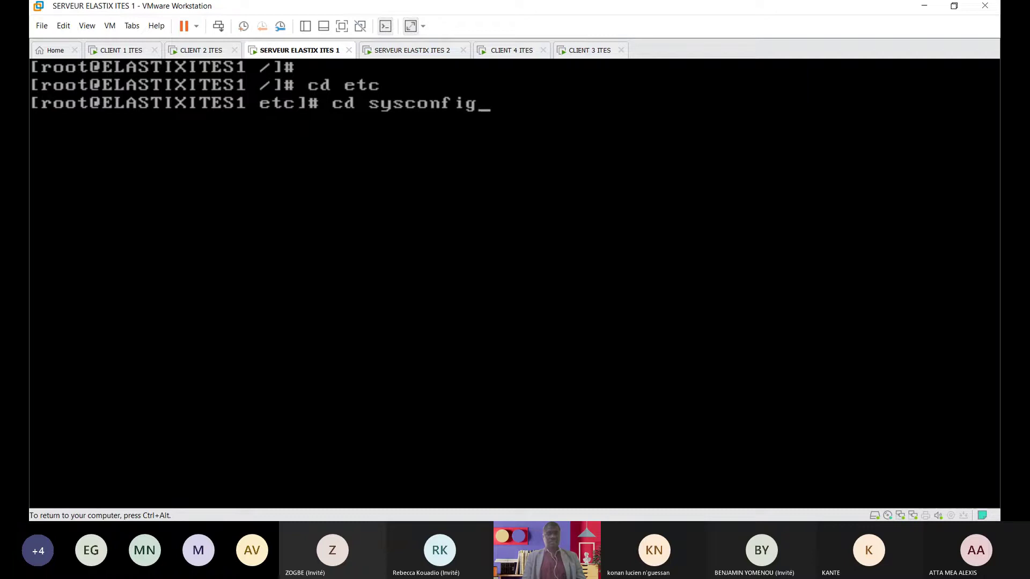
{"action": "key", "text": "Return"}
{"action": "type", "text": "cd netwp"}
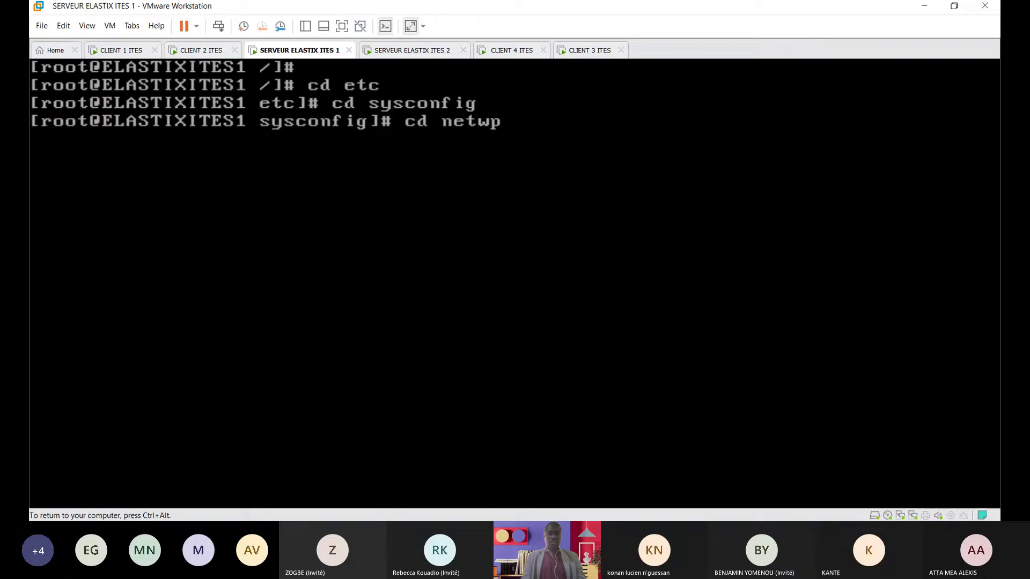
{"action": "key", "text": "BackSpace"}
{"action": "type", "text": "ork-scripts"}
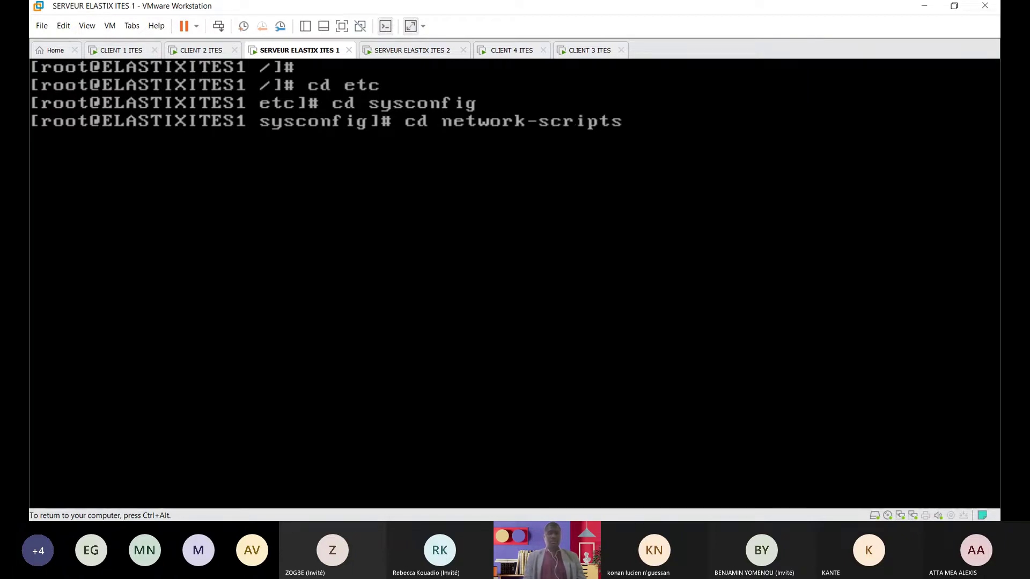
{"action": "key", "text": "Return"}
{"action": "type", "text": "ls"}
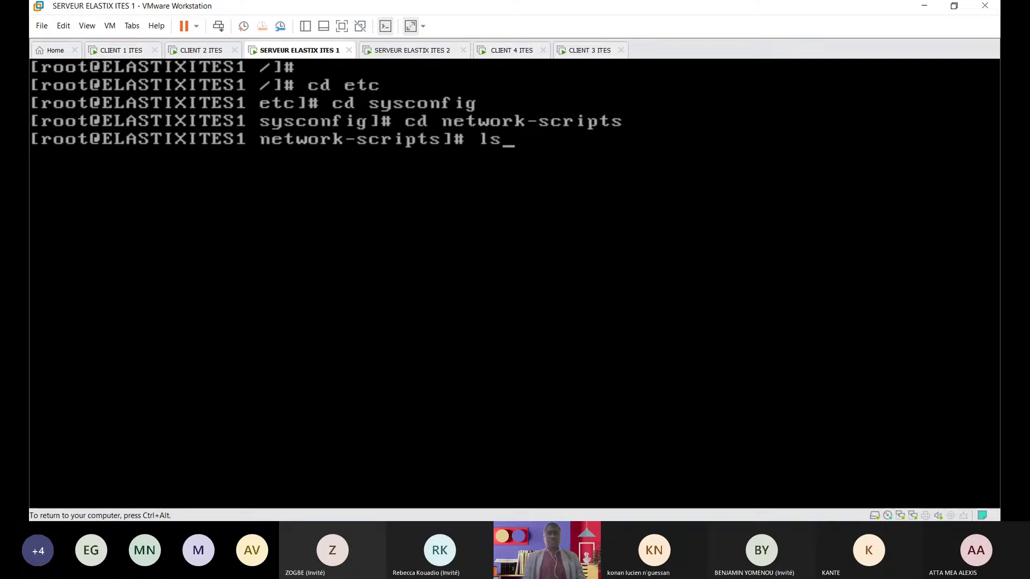
{"action": "key", "text": "Return"}
Step: Open ifcfg-eth1 in vi and enter insert mode
{"action": "key", "text": "ctrl+alt"}
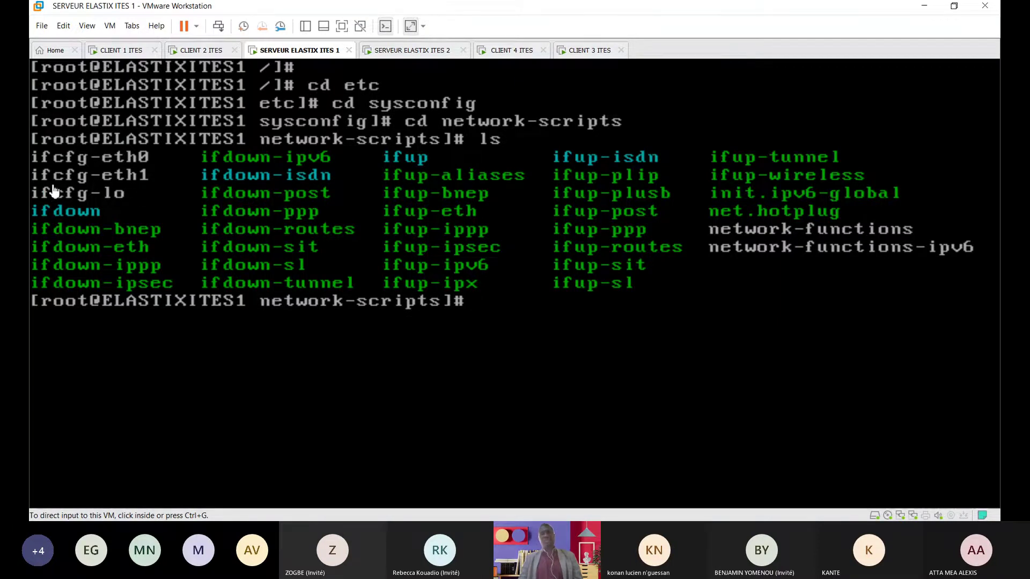
{"action": "left_click", "coordinate": [537, 326]}
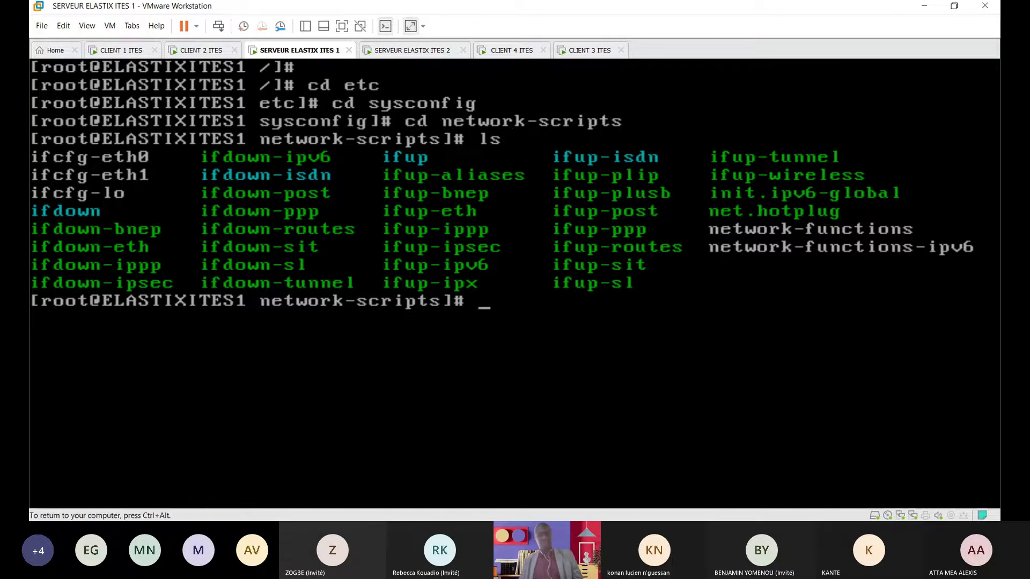
{"action": "type", "text": "vi "}
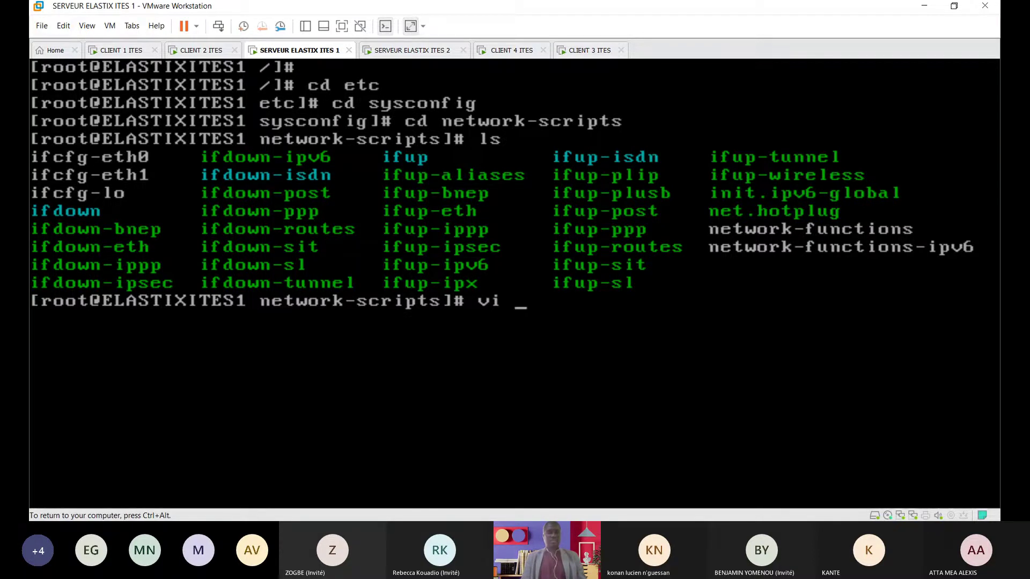
{"action": "type", "text": "ifc"}
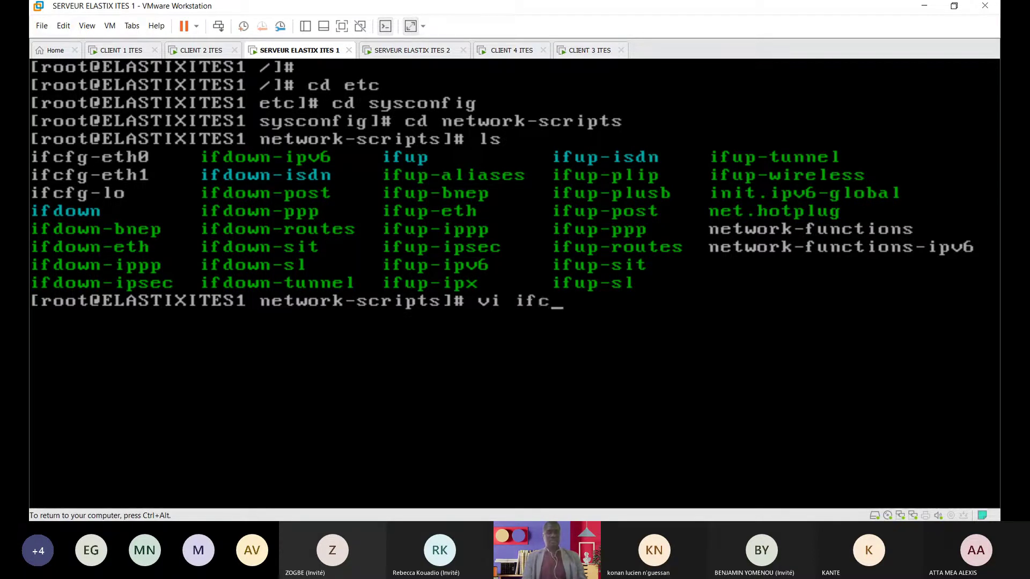
{"action": "type", "text": "fg-eth"}
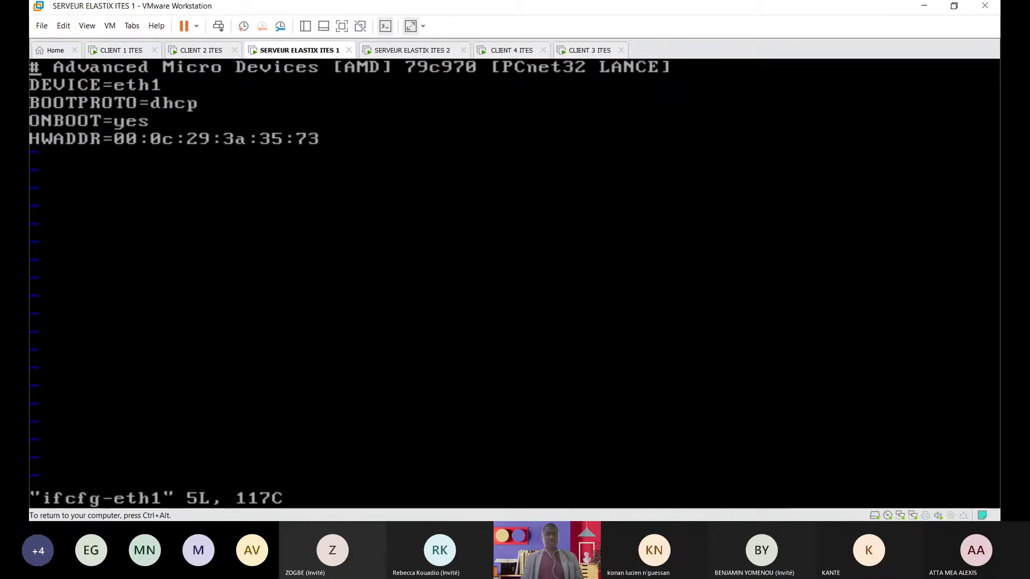
{"action": "key", "text": "i"}
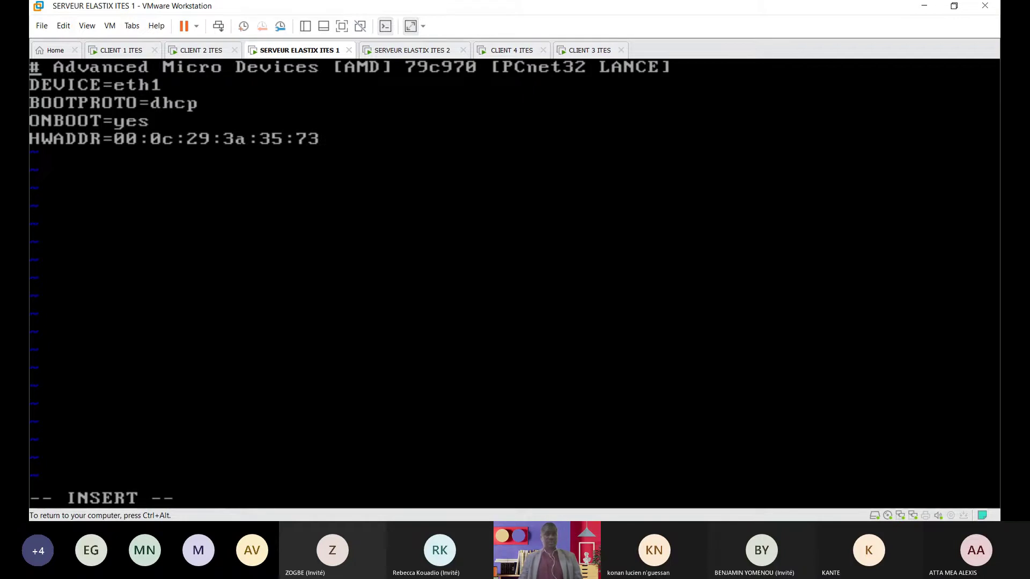
{"action": "key", "text": "ctrl+alt"}
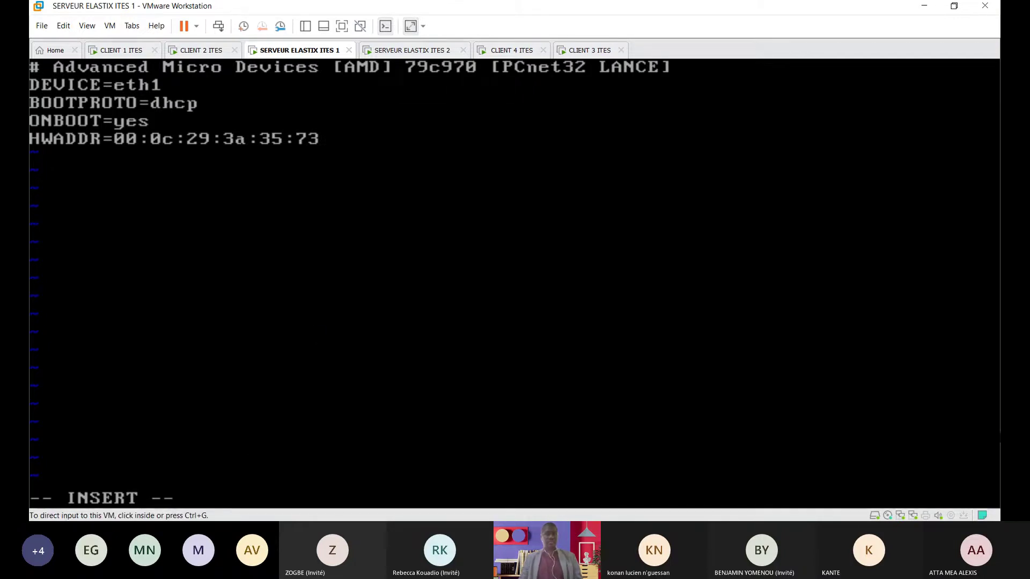
{"action": "left_click", "coordinate": [259, 339]}
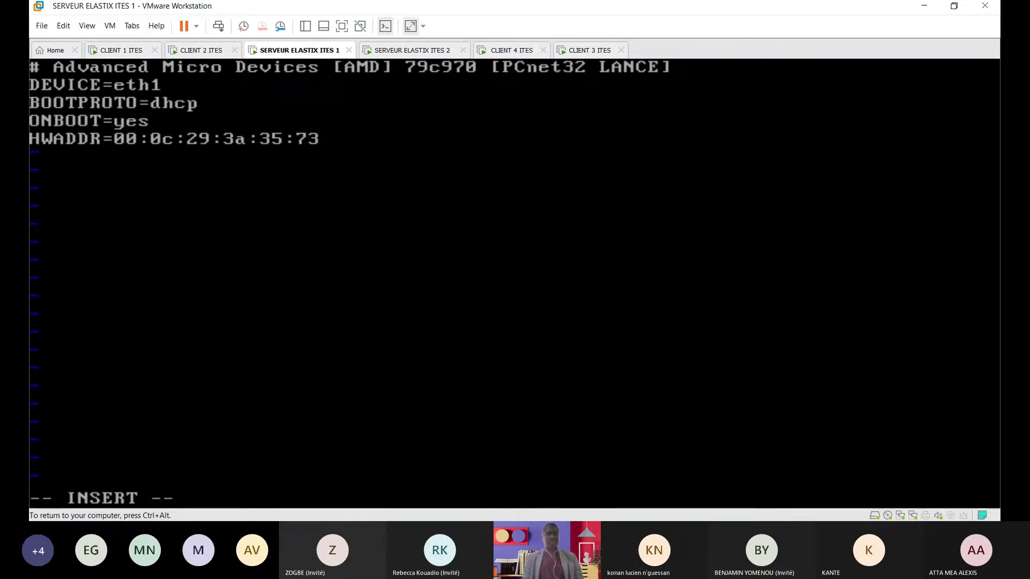
Step: Set BOOTPROTO=static and add IPADDR=197.100.10.1 and NETMASK=255.255.255.0 lines
{"action": "key", "text": "Right"}
{"action": "key", "text": "Right"}
{"action": "key", "text": "Right"}
{"action": "key", "text": "Right"}
{"action": "key", "text": "Right"}
{"action": "key", "text": "Right"}
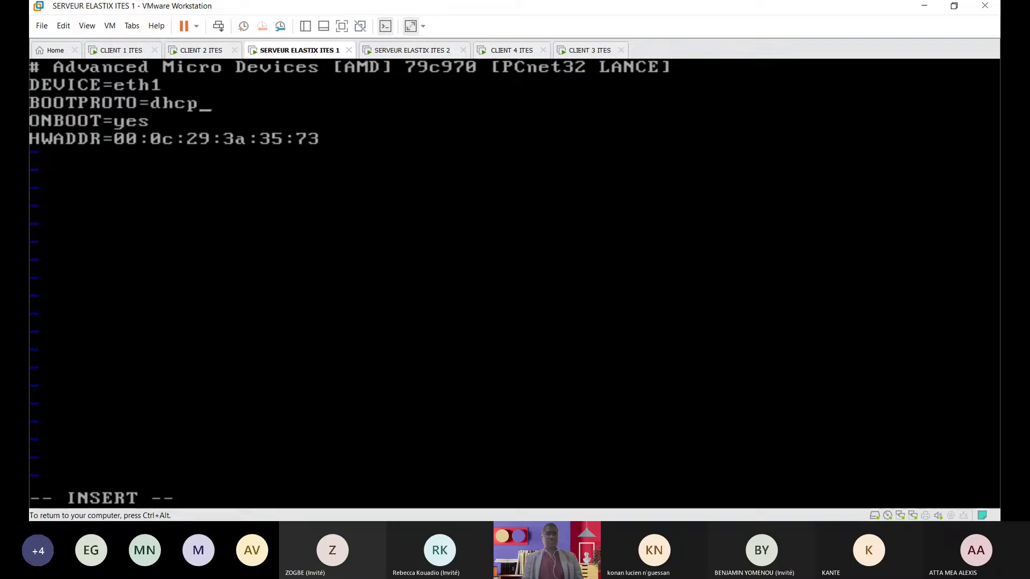
{"action": "key", "text": "Right"}
{"action": "key", "text": "BackSpace"}
{"action": "key", "text": "BackSpace"}
{"action": "key", "text": "BackSpace"}
{"action": "key", "text": "BackSpace"}
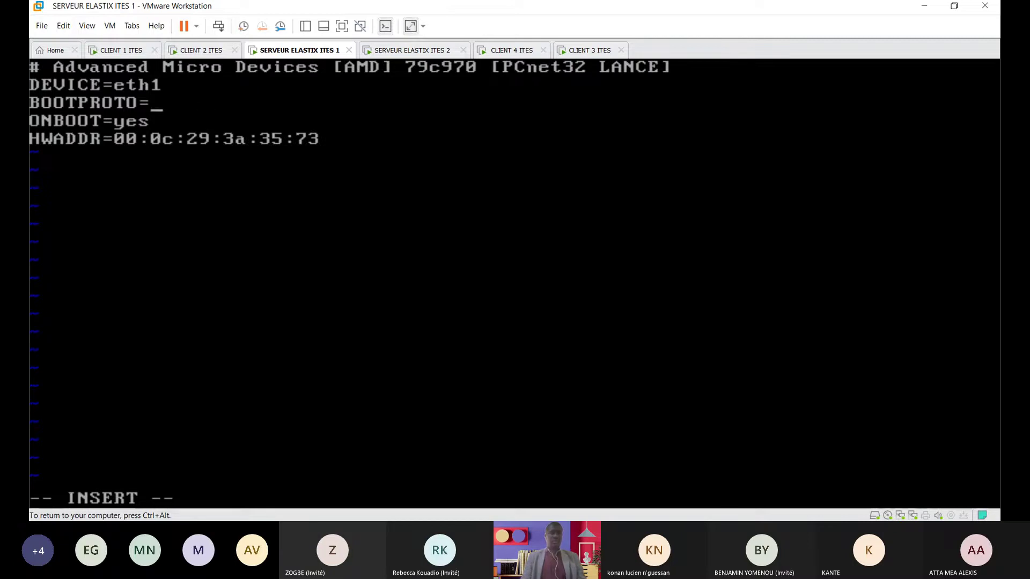
{"action": "type", "text": "static"}
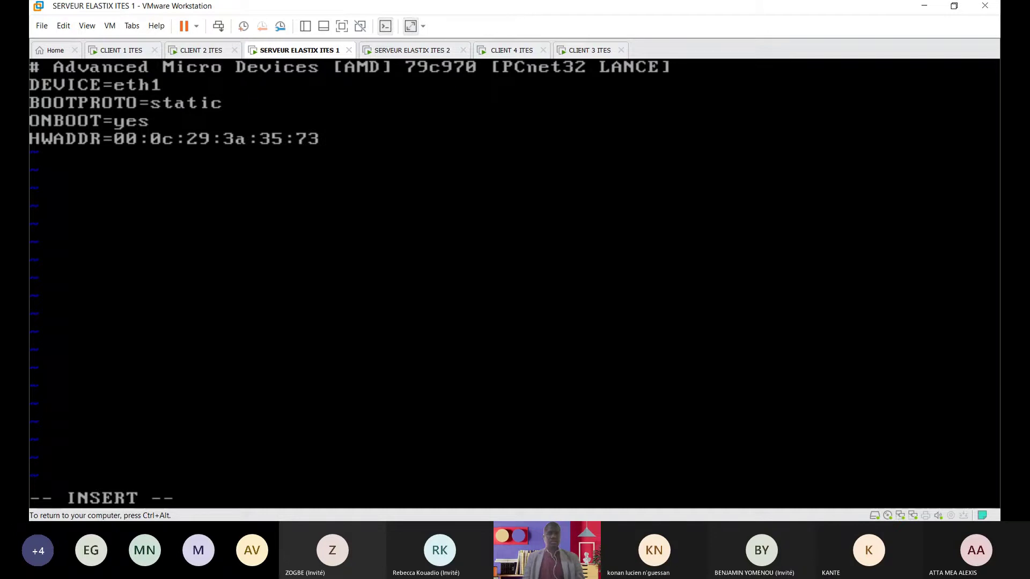
{"action": "key", "text": "Return"}
{"action": "type", "text": "IP"}
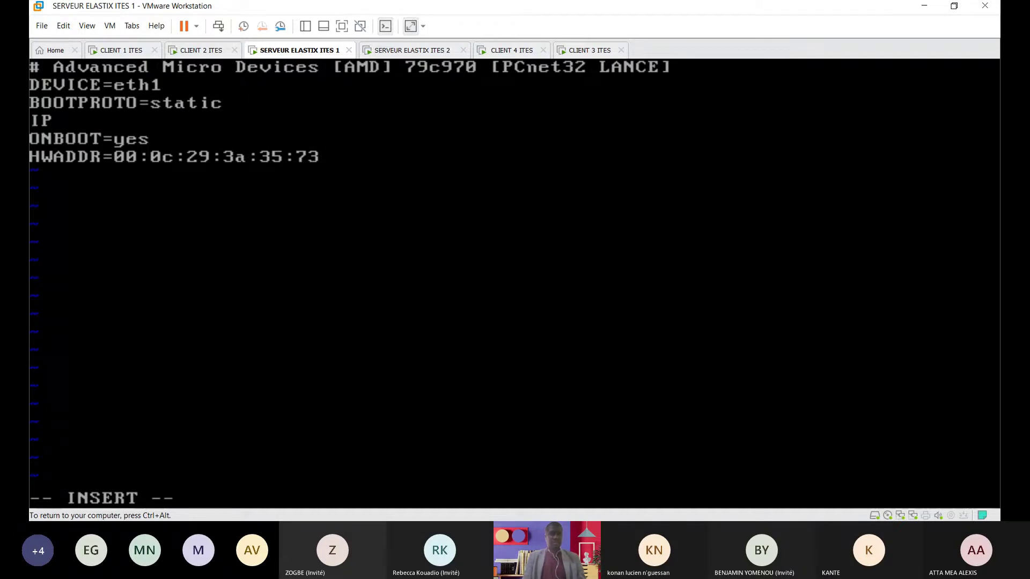
{"action": "type", "text": "ADDR="}
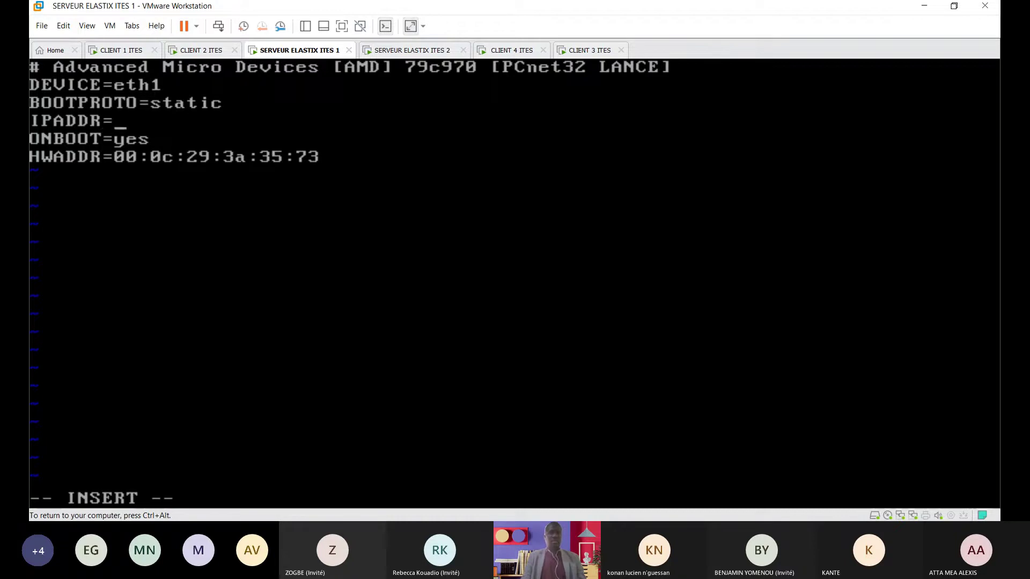
{"action": "type", "text": "197.1"}
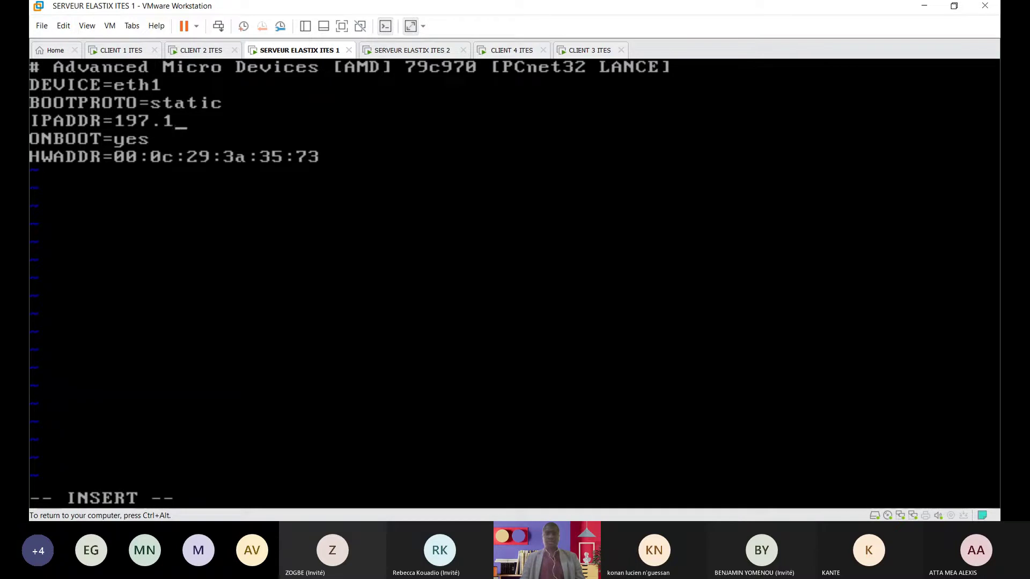
{"action": "type", "text": "00.10.1"}
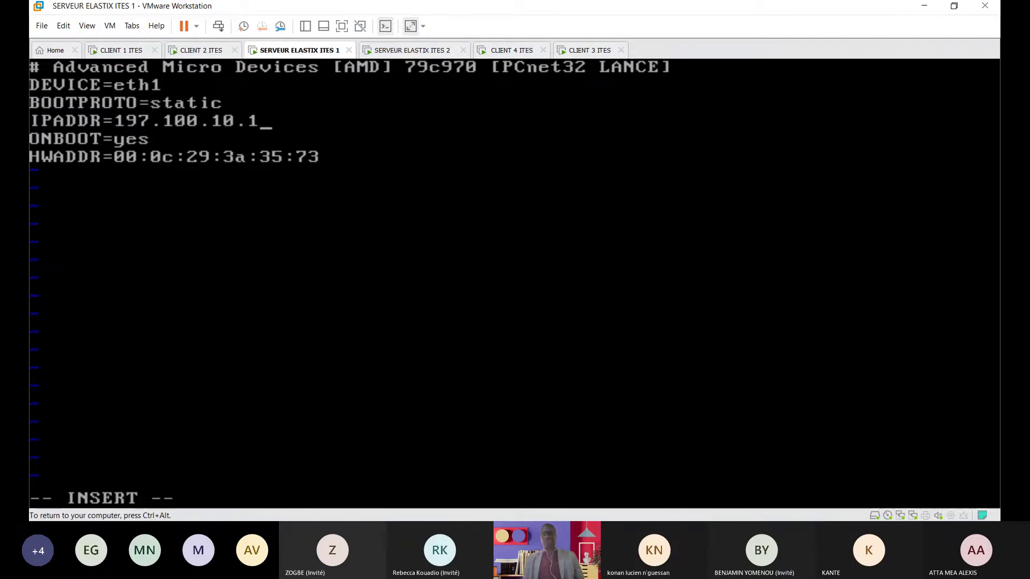
{"action": "key", "text": "Return"}
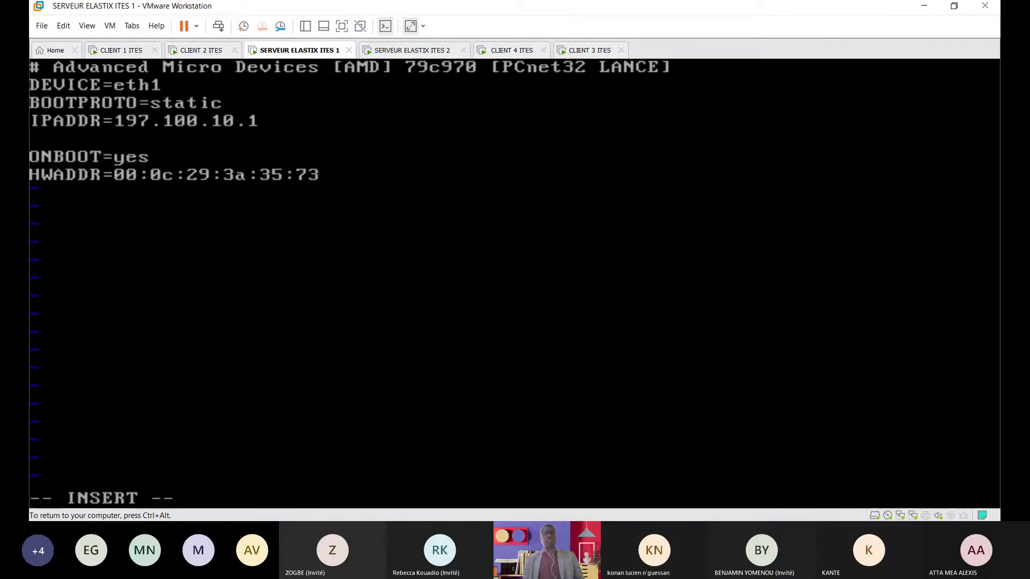
{"action": "type", "text": "NETM"}
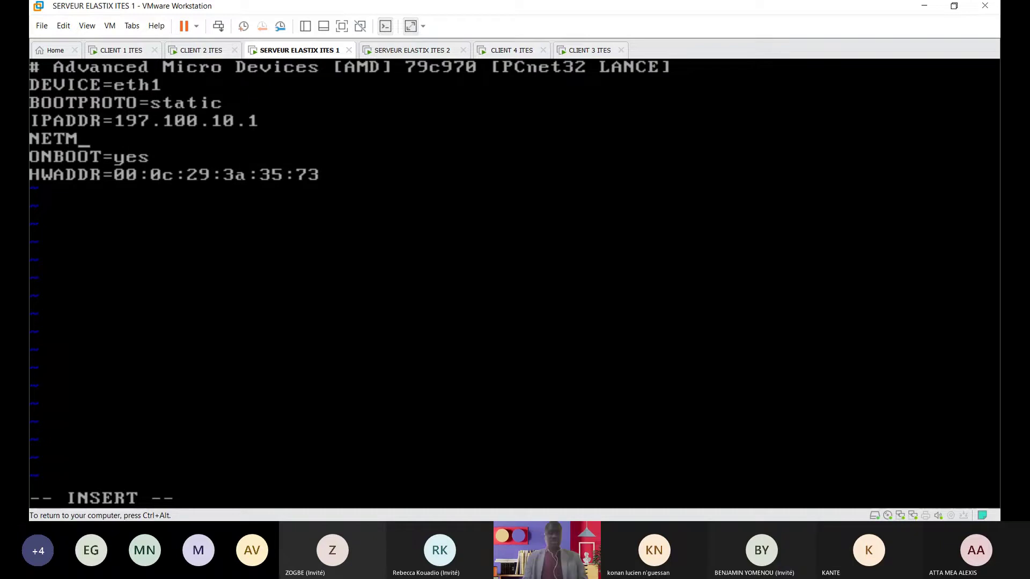
{"action": "type", "text": "ASK"}
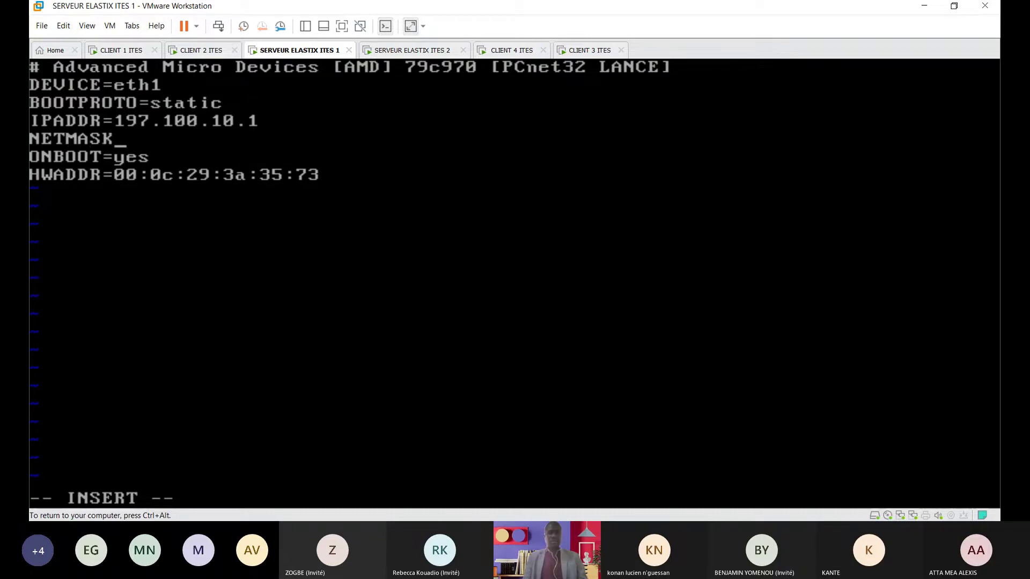
{"action": "type", "text": "="}
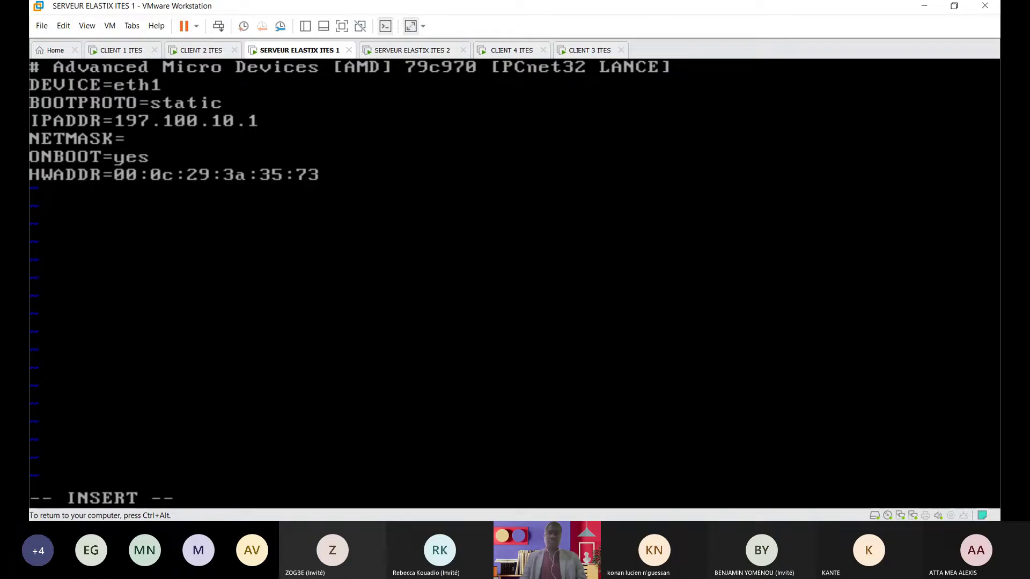
{"action": "type", "text": "255.25"}
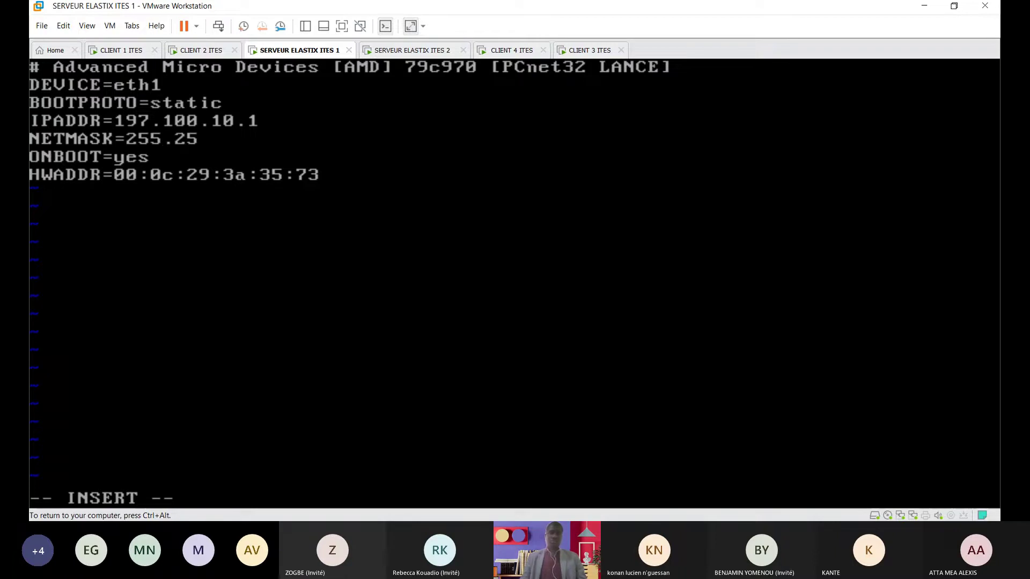
{"action": "type", "text": "5.255.0"}
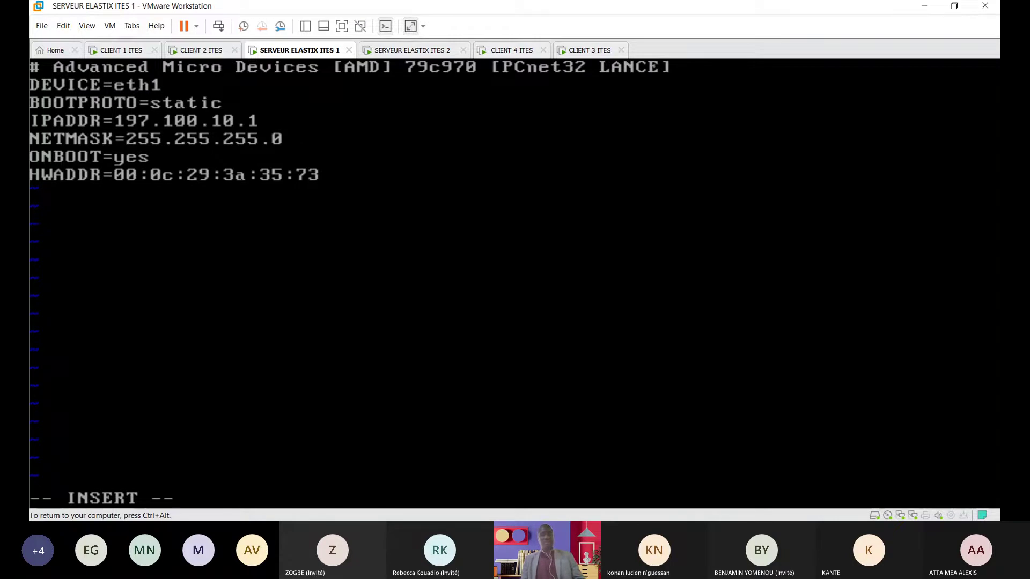
{"action": "key", "text": "Escape"}
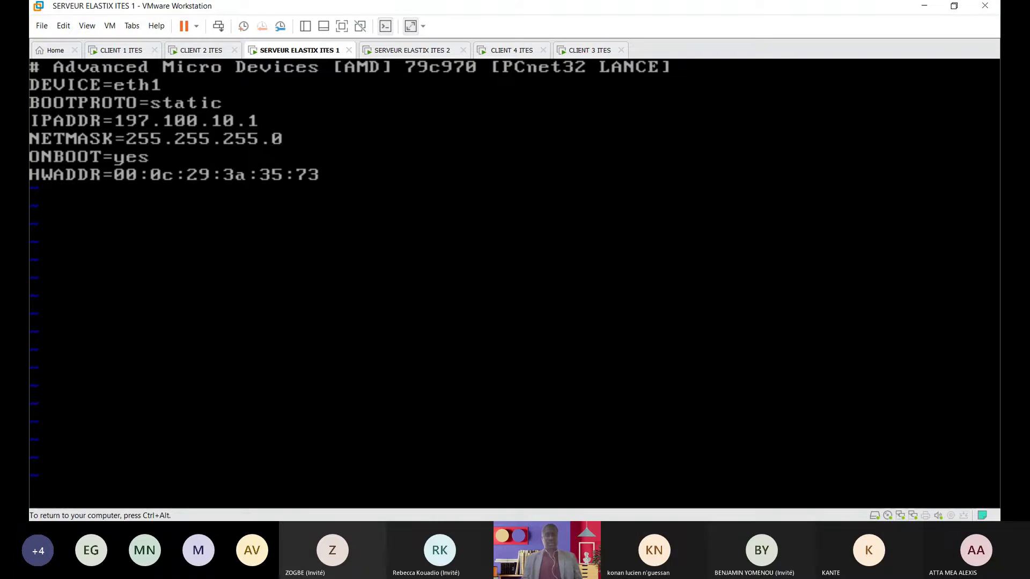
Step: Save ifcfg-eth1 with :wq and run 'service network restart'
{"action": "type", "text": "wq"}
{"action": "key", "text": "Return"}
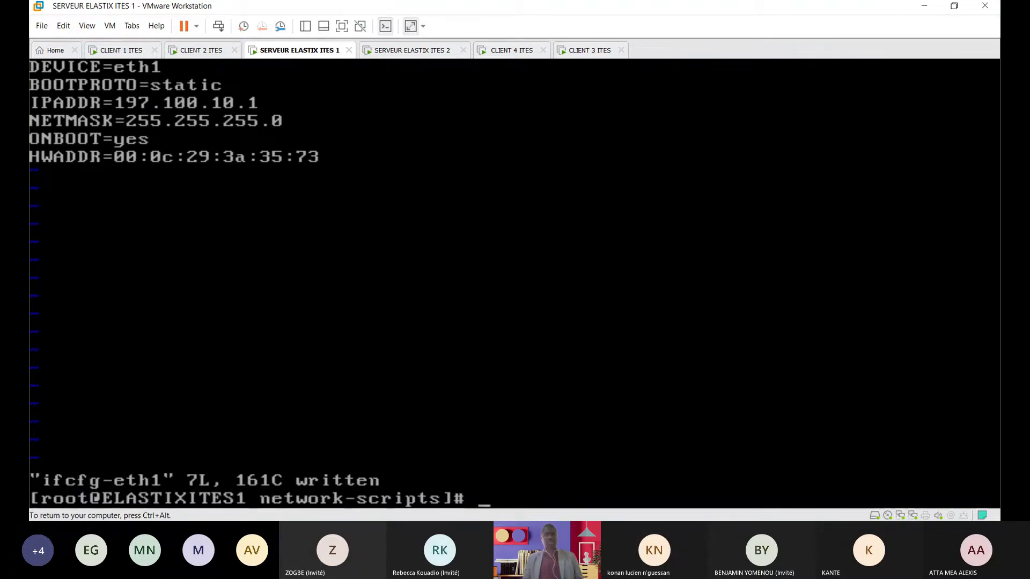
{"action": "type", "text": "se"}
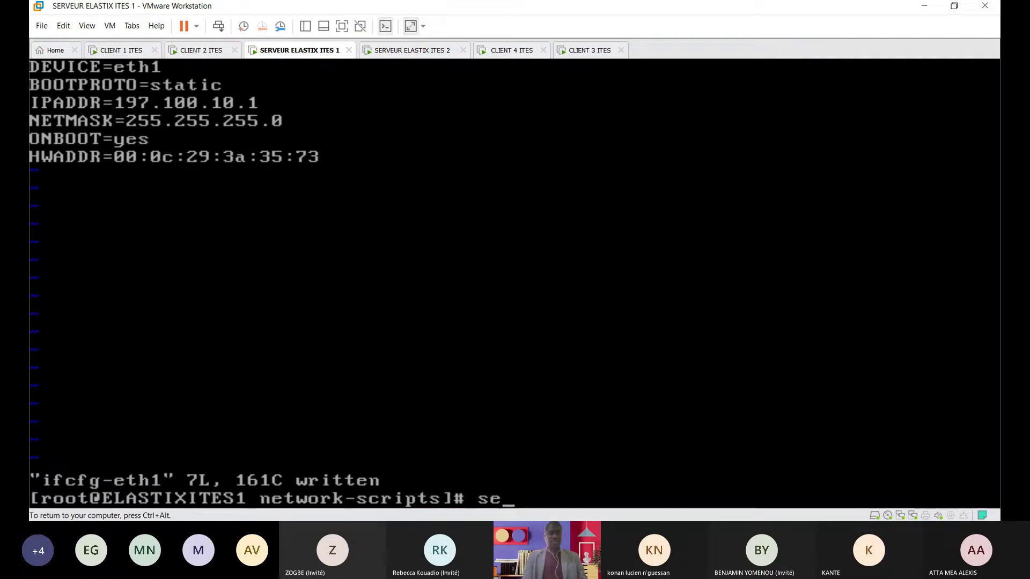
{"action": "type", "text": "rvic"}
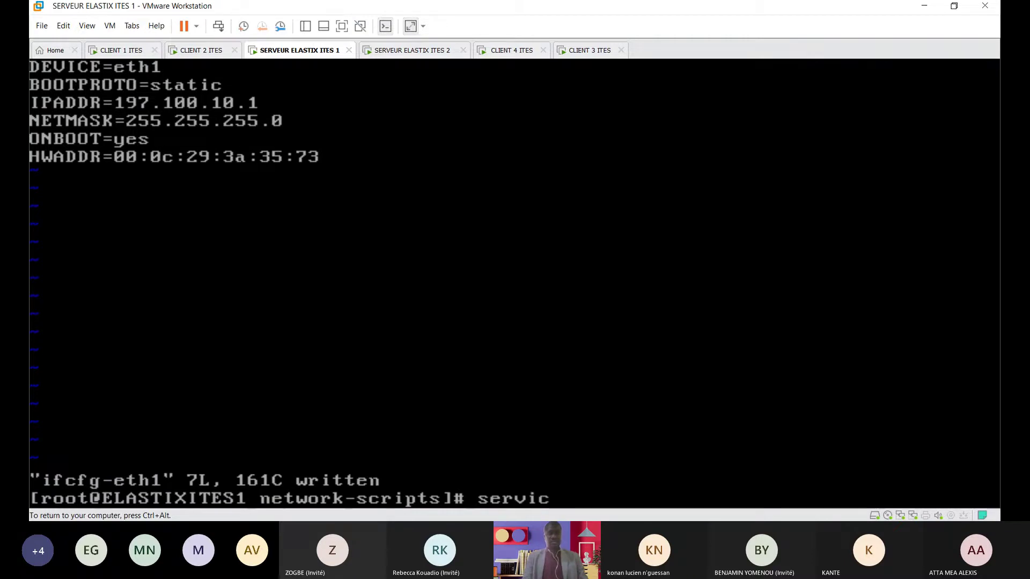
{"action": "type", "text": "e net"}
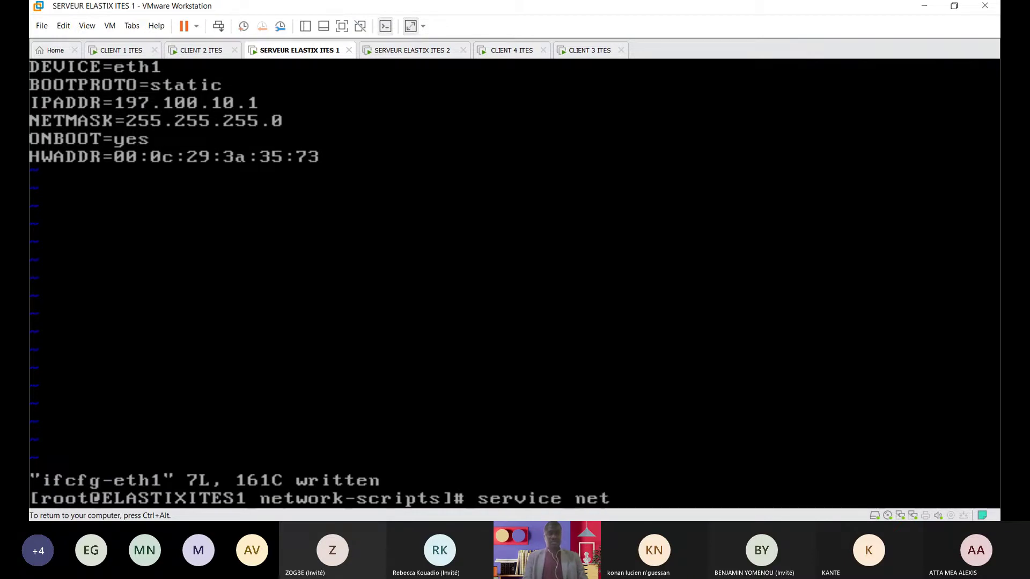
{"action": "type", "text": "work restart"}
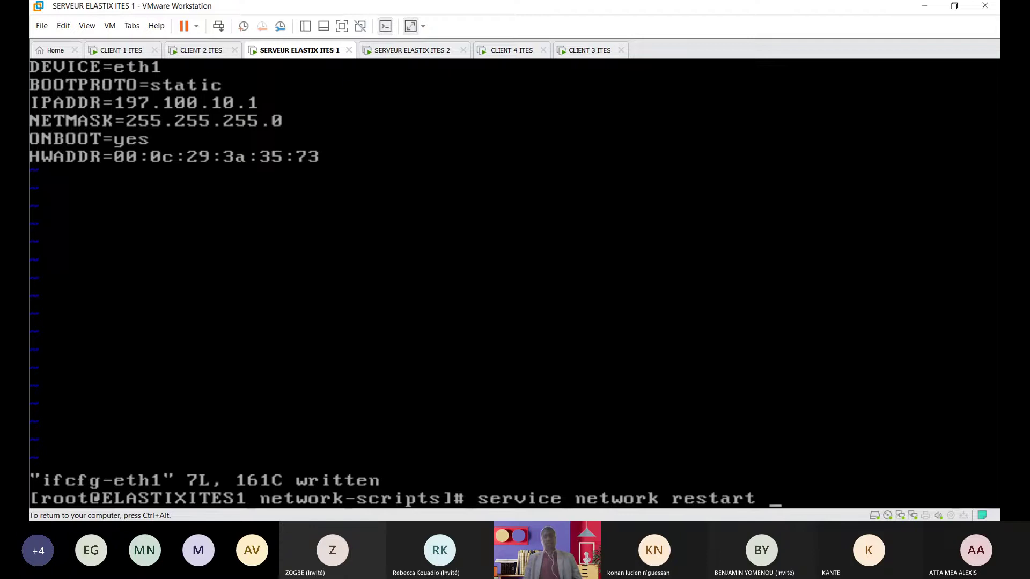
{"action": "key", "text": "Return"}
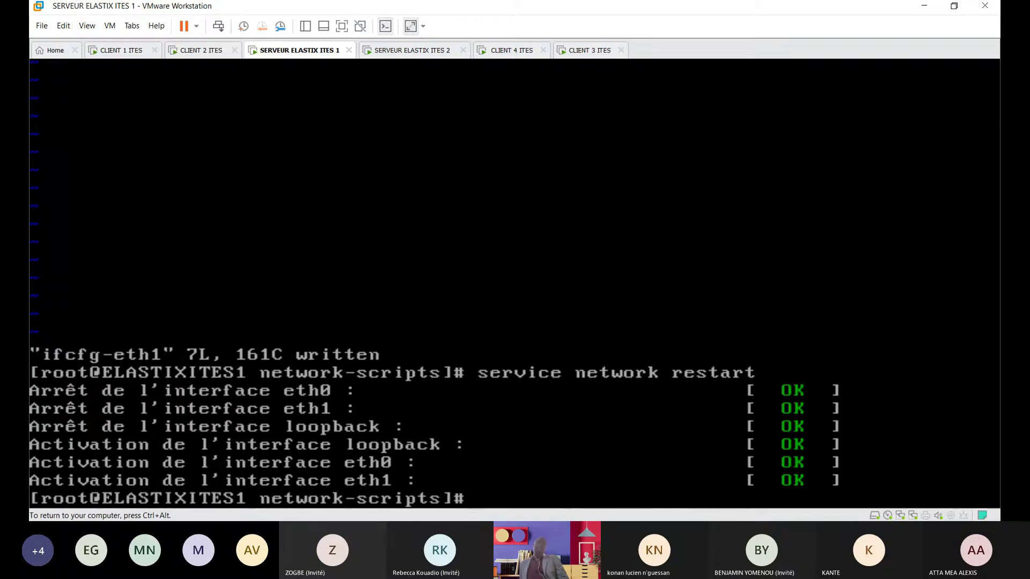
Step: Clear the screen and run ifconfig to confirm eth1 is at 197.100.10.1
{"action": "type", "text": "cla"}
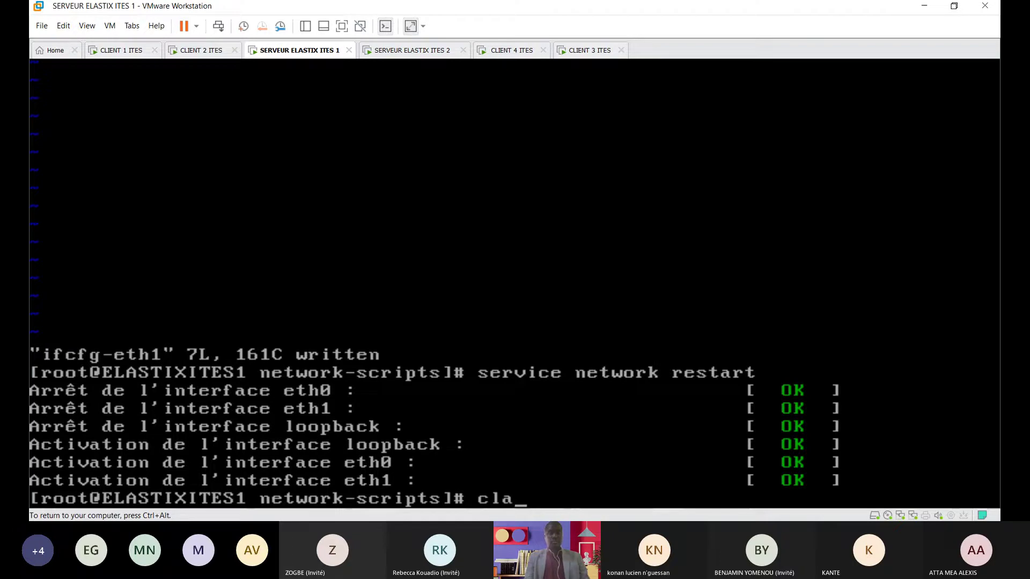
{"action": "key", "text": "BackSpace"}
{"action": "type", "text": "ear"}
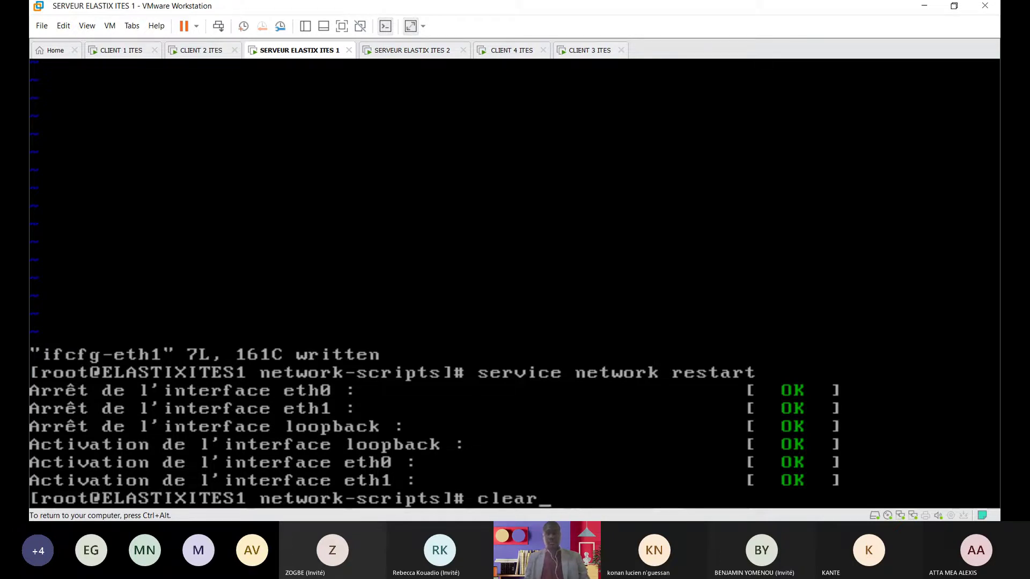
{"action": "key", "text": "Return"}
{"action": "key", "text": "Return"}
{"action": "type", "text": "ifconfig"}
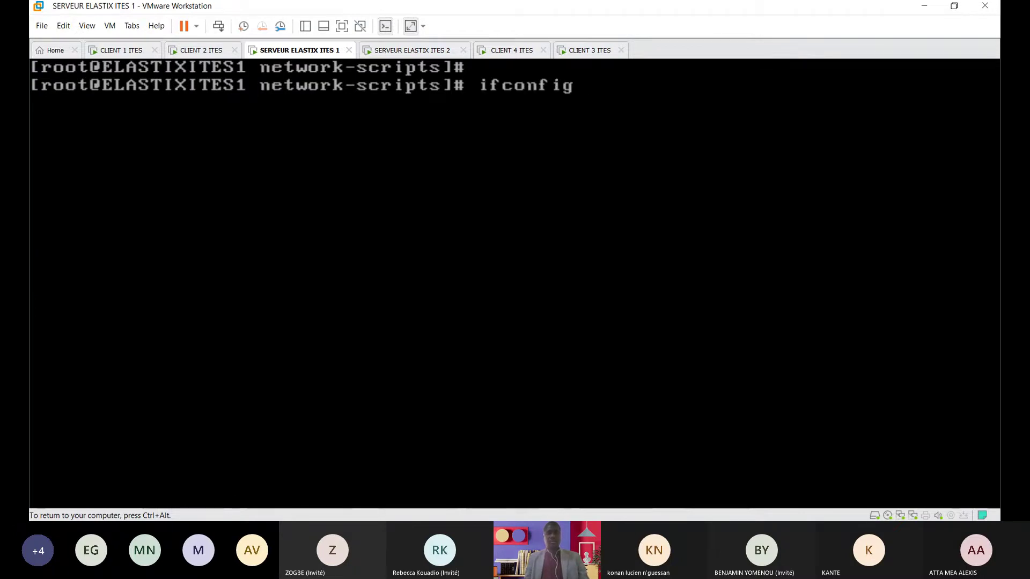
{"action": "key", "text": "Return"}
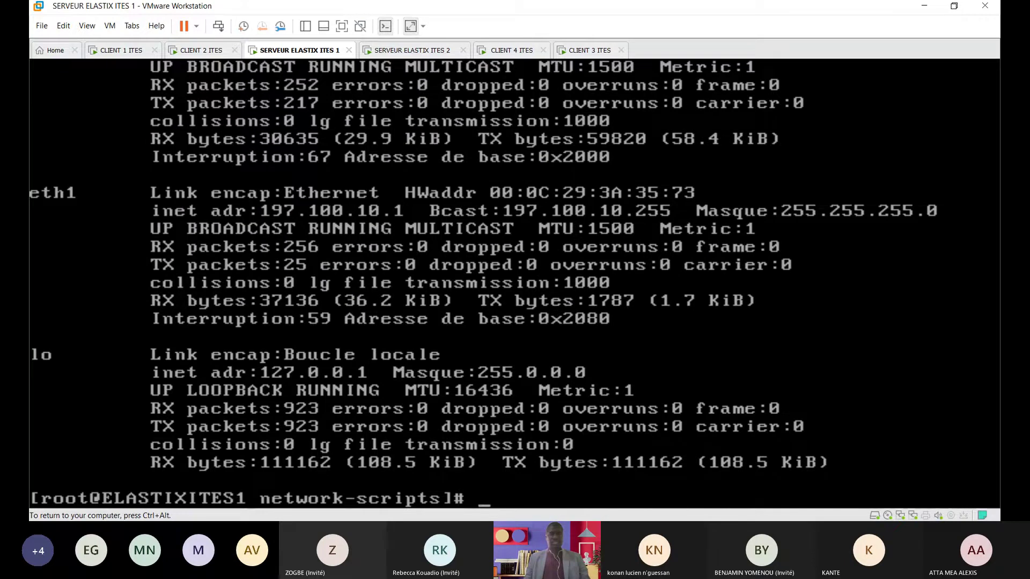
{"action": "key", "text": "ctrl+alt"}
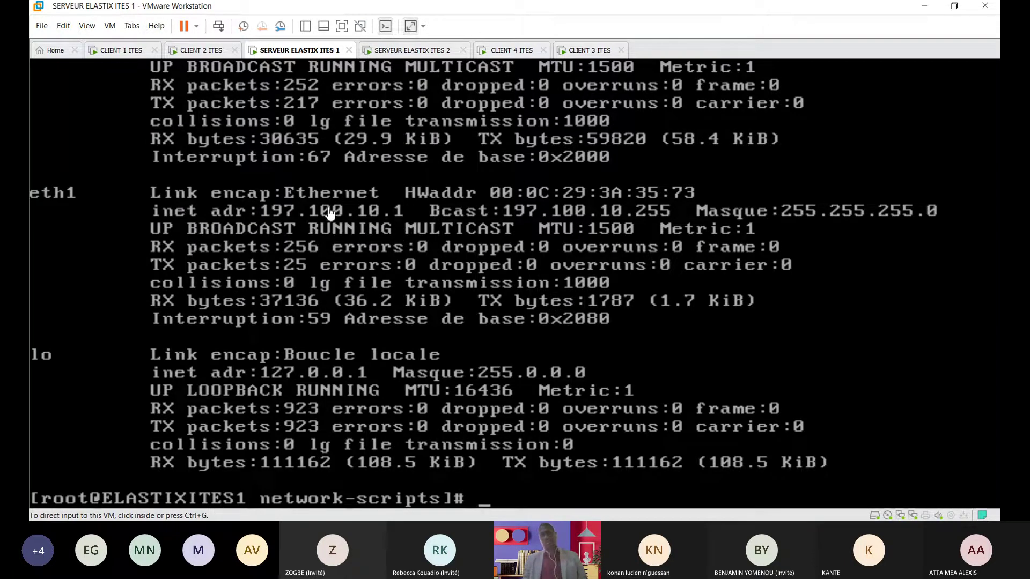
{"action": "left_click", "coordinate": [521, 465]}
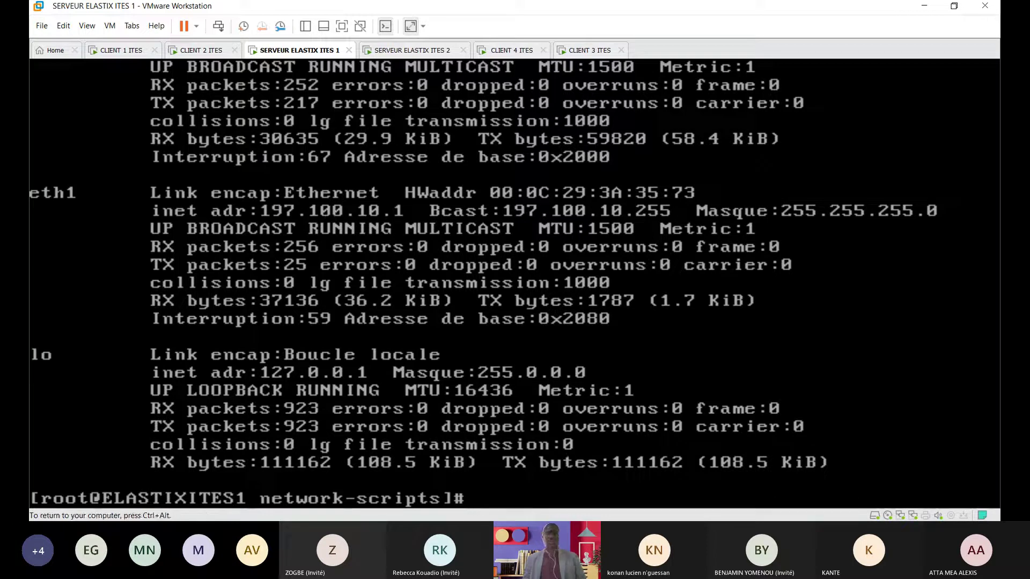
{"action": "key", "text": "ctrl+alt"}
Step: On SERVEUR ELASTIX ITES 2, go to the root directory, clear the screen, and enter /etc
{"action": "left_click", "coordinate": [432, 51]}
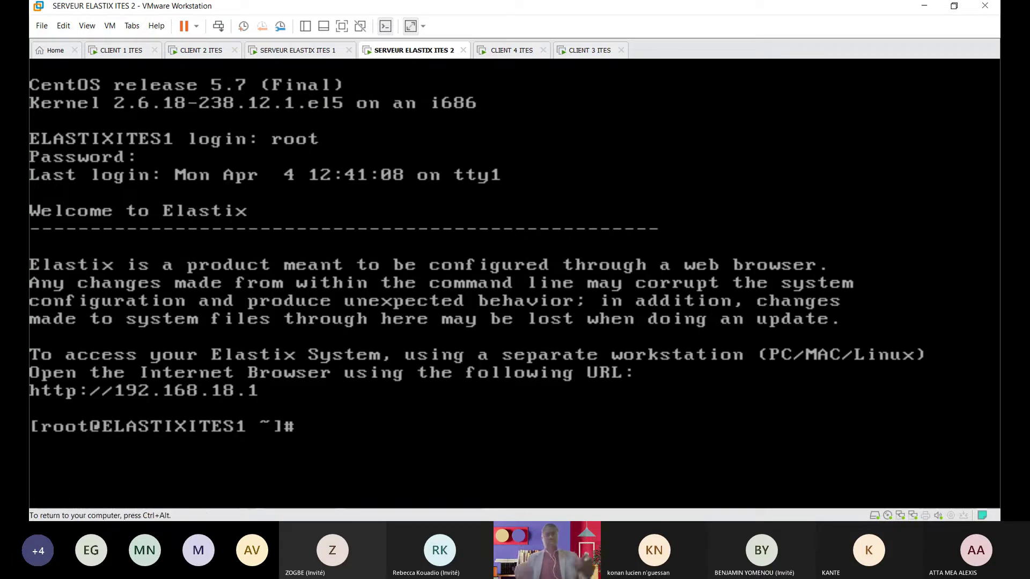
{"action": "type", "text": "cd /"}
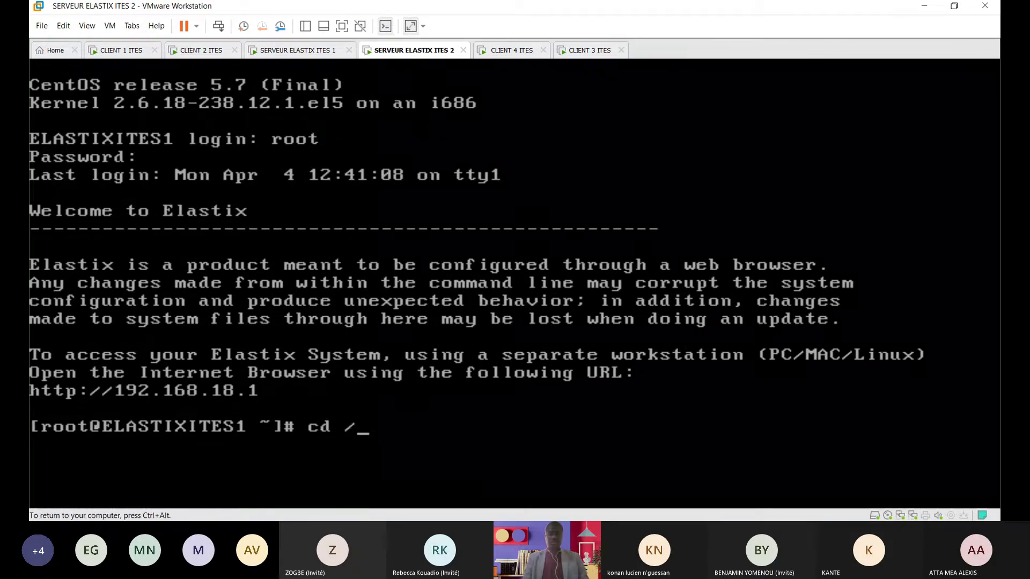
{"action": "key", "text": "Return"}
{"action": "type", "text": "clear"}
{"action": "key", "text": "Return"}
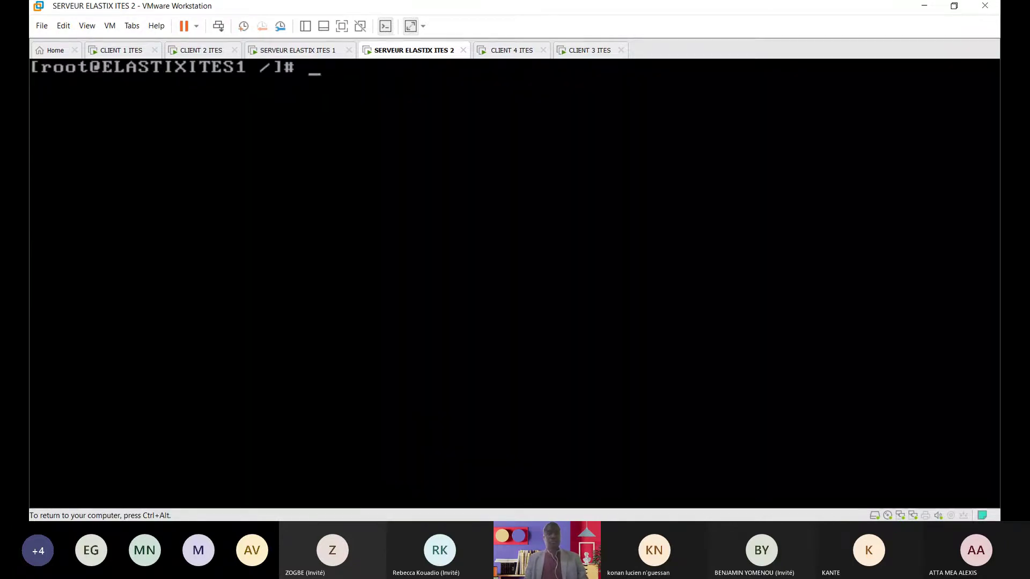
{"action": "type", "text": "cd "}
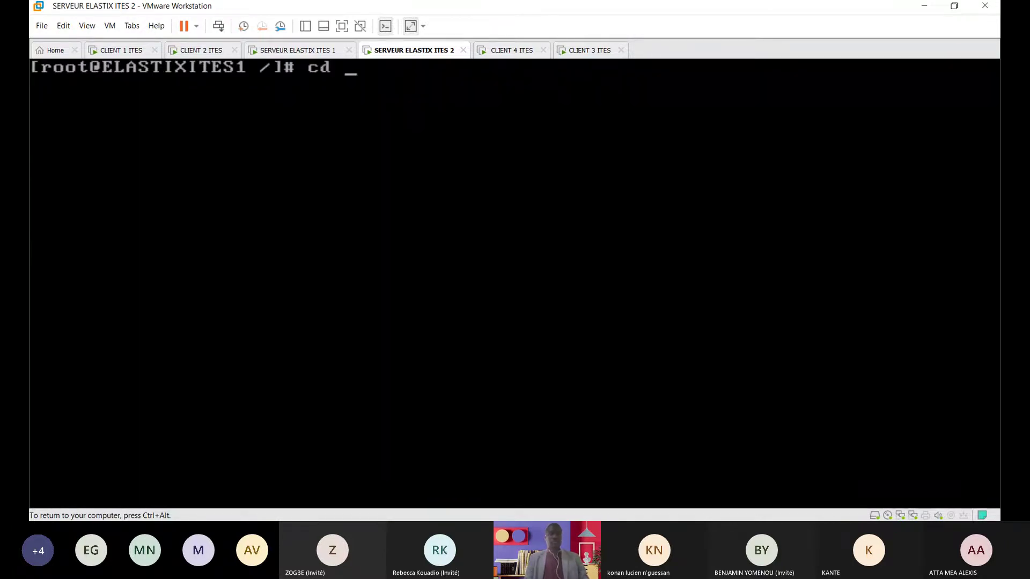
{"action": "type", "text": "s"}
{"action": "key", "text": "BackSpace"}
{"action": "type", "text": "etc"}
{"action": "key", "text": "Return"}
Step: Move into sysconfig/network-scripts and list its files
{"action": "type", "text": "cd sysconfig"}
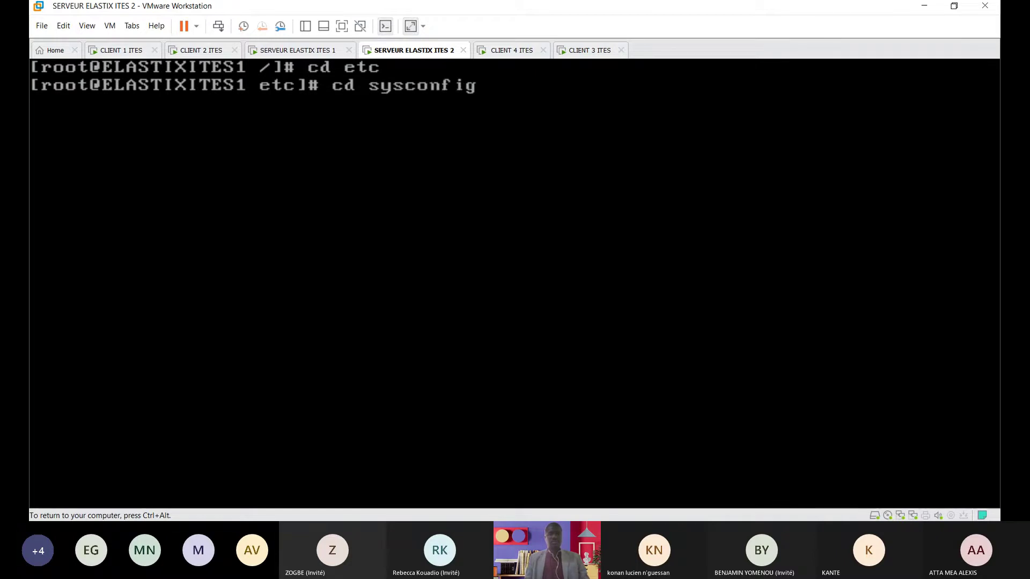
{"action": "key", "text": "Return"}
{"action": "type", "text": "cd "}
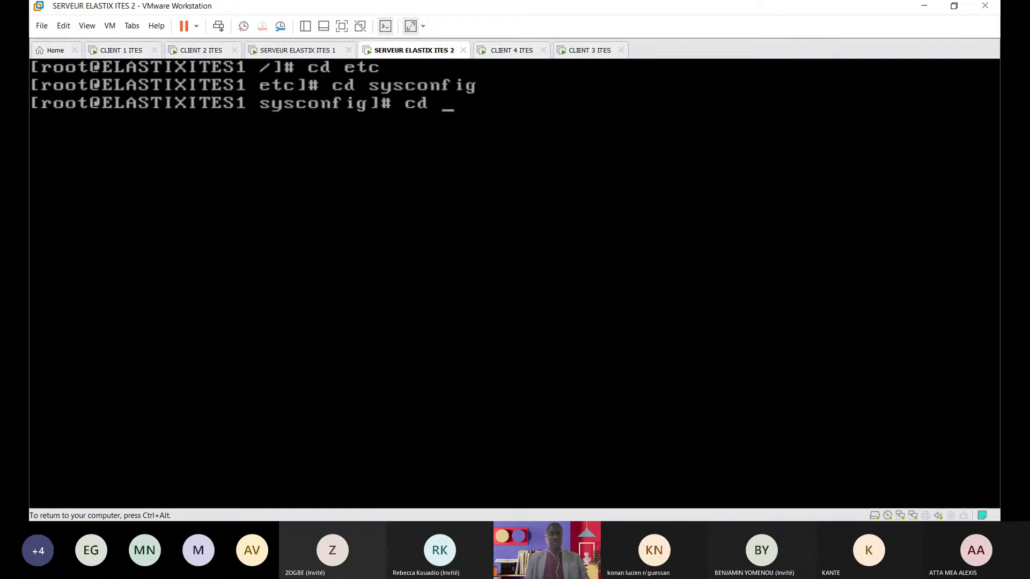
{"action": "type", "text": "networ"}
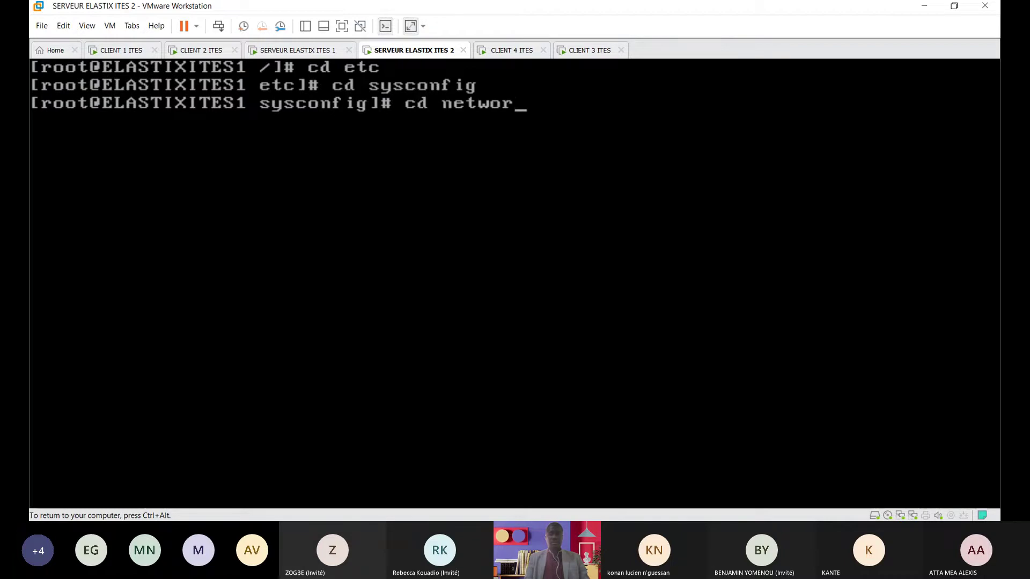
{"action": "type", "text": "k-scripts"}
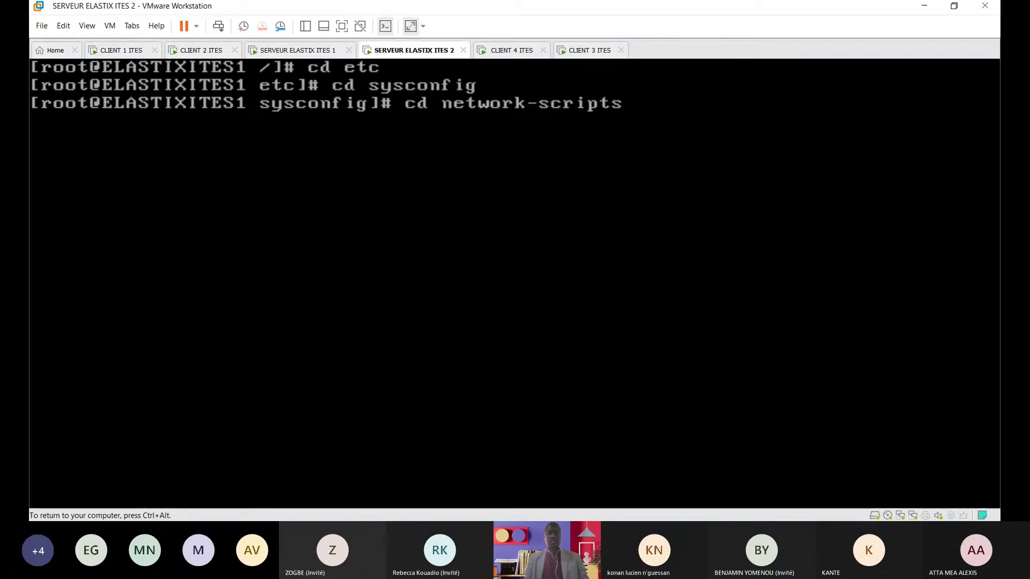
{"action": "key", "text": "Return"}
{"action": "type", "text": "ls"}
{"action": "key", "text": "Return"}
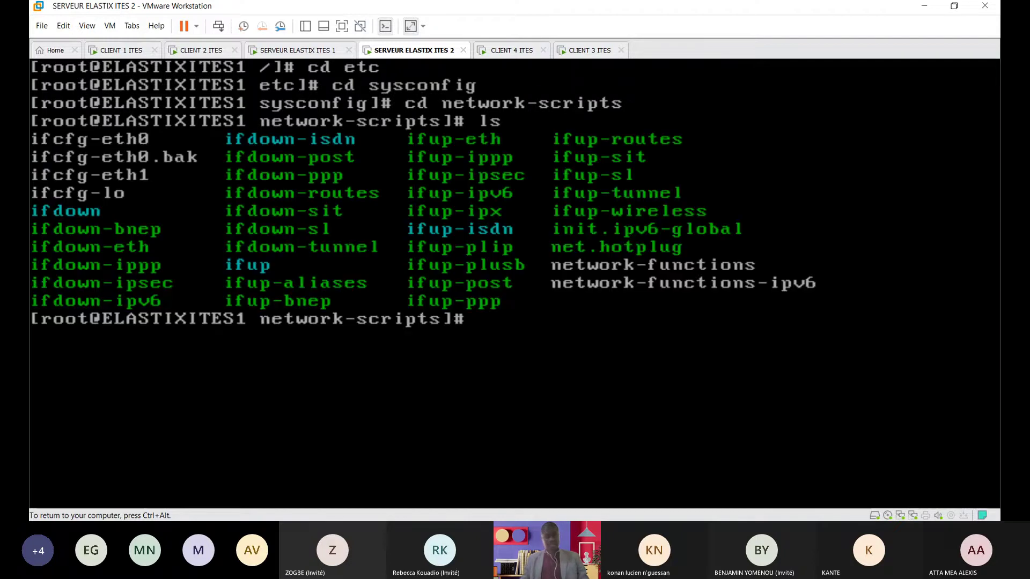
Step: Open ifcfg-eth1 in vi for editing
{"action": "key", "text": "ctrl+alt"}
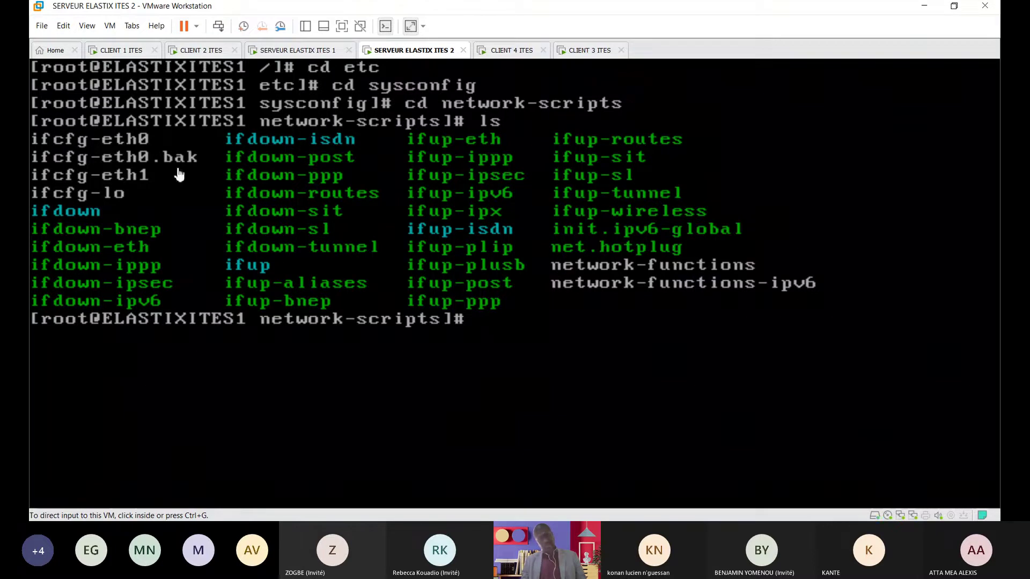
{"action": "left_click", "coordinate": [119, 185]}
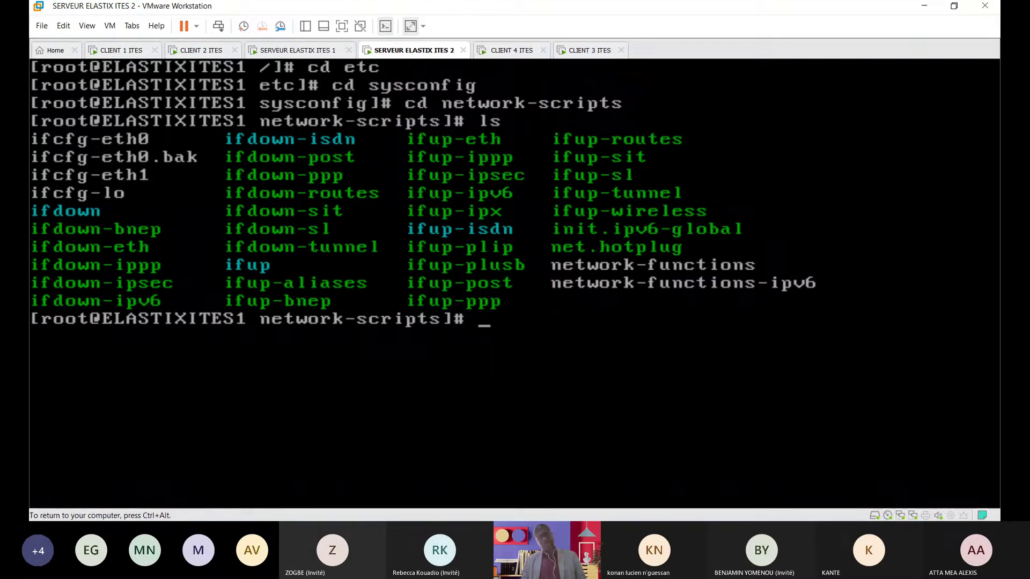
{"action": "key", "text": "ctrl+alt"}
{"action": "left_click", "coordinate": [220, 179]}
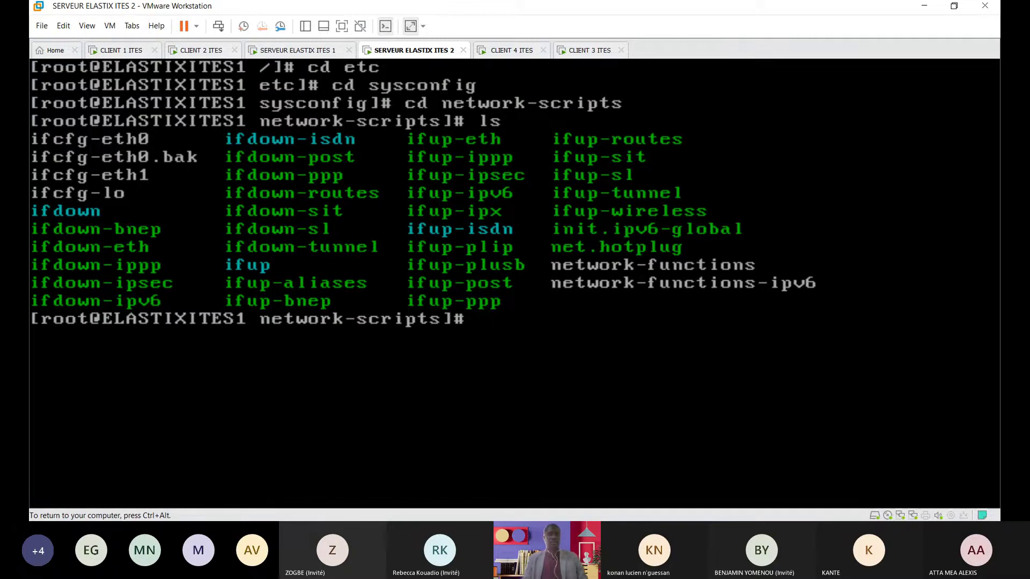
{"action": "type", "text": "vi "}
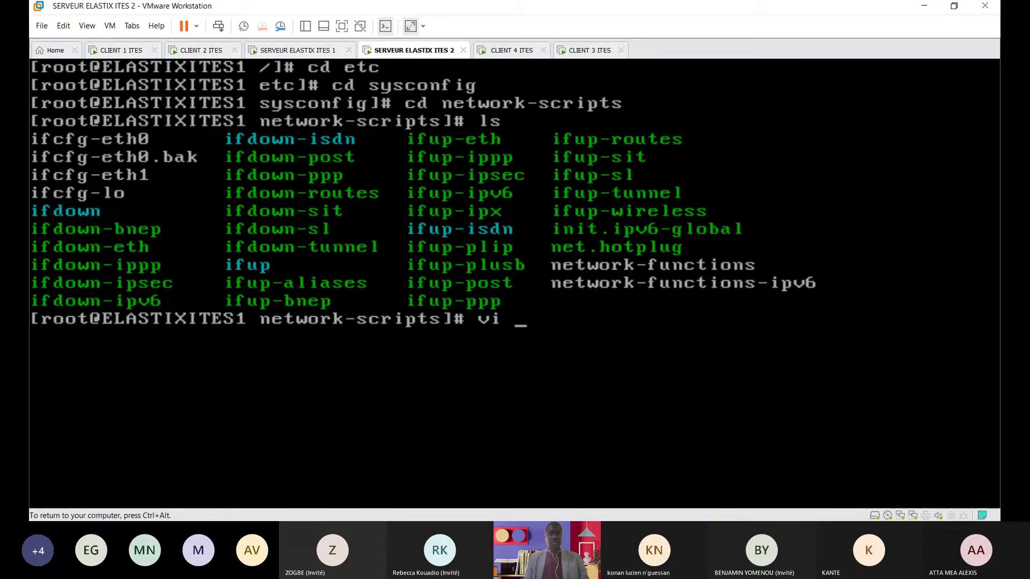
{"action": "type", "text": "icf"}
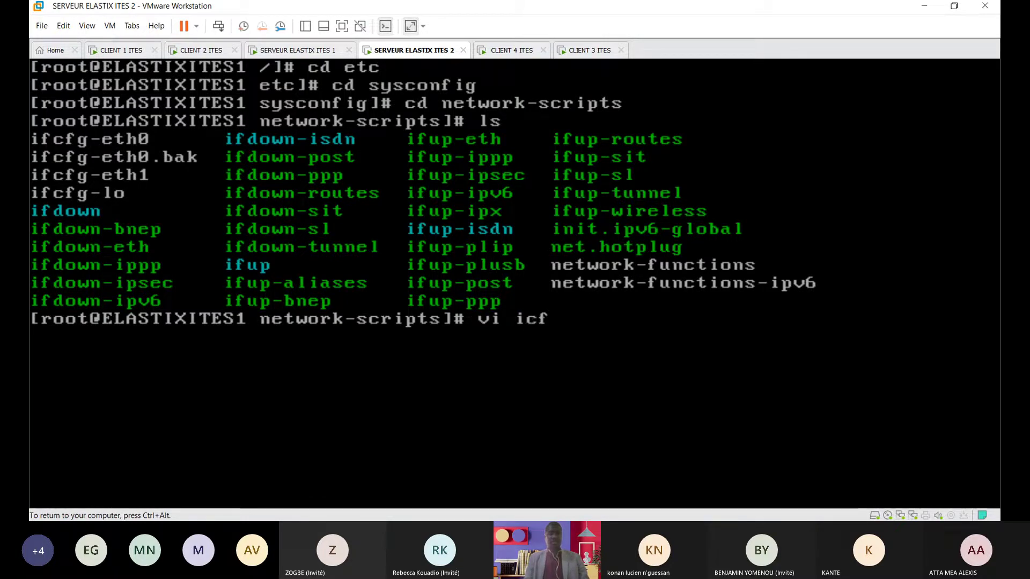
{"action": "key", "text": "BackSpace"}
{"action": "key", "text": "BackSpace"}
{"action": "type", "text": "fcfg"}
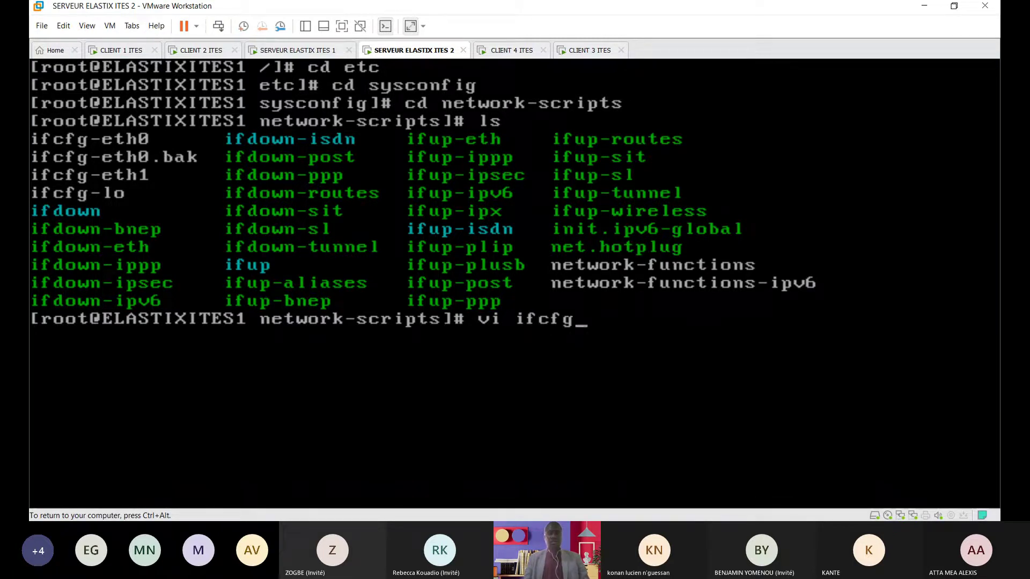
{"action": "type", "text": "-eth1"}
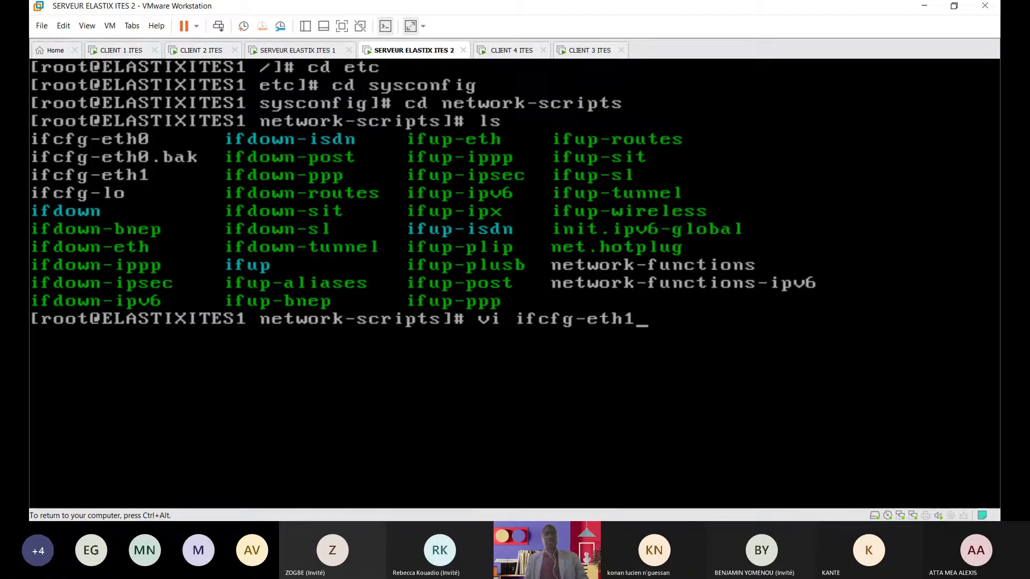
{"action": "key", "text": "Return"}
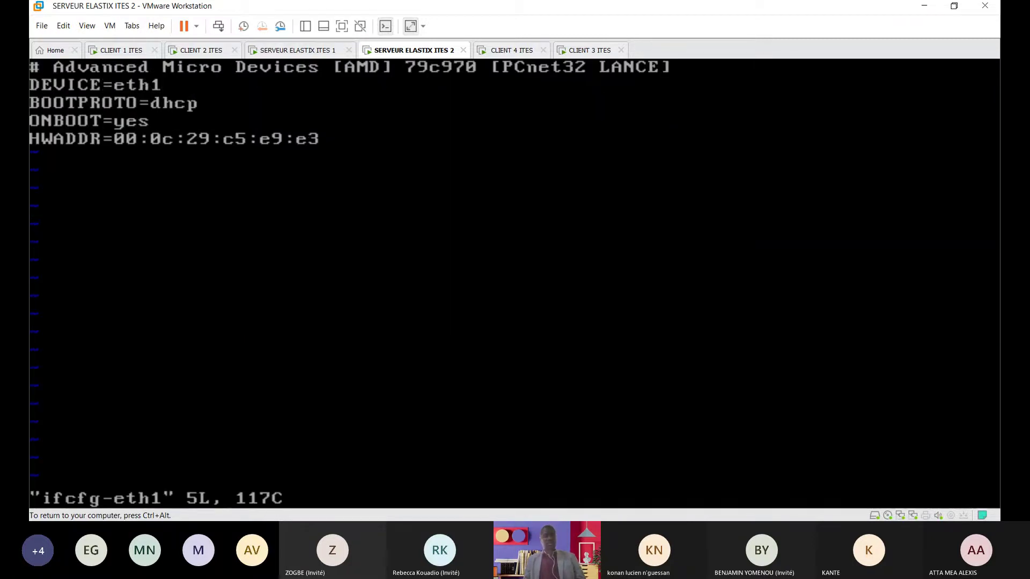
Step: Set BOOTPROTO=static, add IPADDR=197.100.10.2 and NETMASK=255.255.255.0, then save with :wq
{"action": "key", "text": "i"}
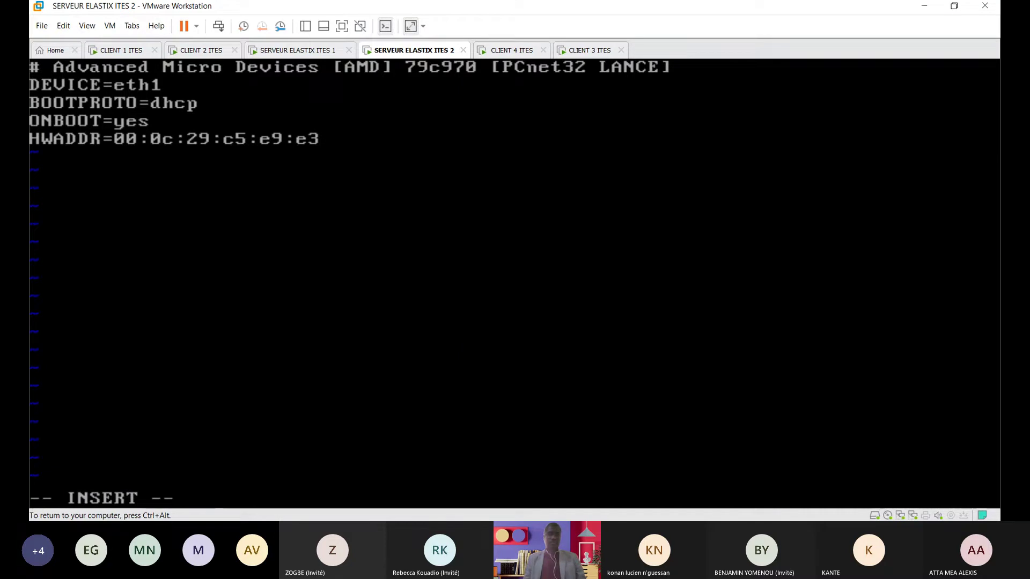
{"action": "key", "text": "Right"}
{"action": "key", "text": "Right"}
{"action": "key", "text": "Right"}
{"action": "key", "text": "Right"}
{"action": "key", "text": "Right"}
{"action": "key", "text": "Right"}
{"action": "key", "text": "Right"}
{"action": "key", "text": "BackSpace"}
{"action": "key", "text": "BackSpace"}
{"action": "key", "text": "BackSpace"}
{"action": "key", "text": "BackSpace"}
{"action": "type", "text": "static"}
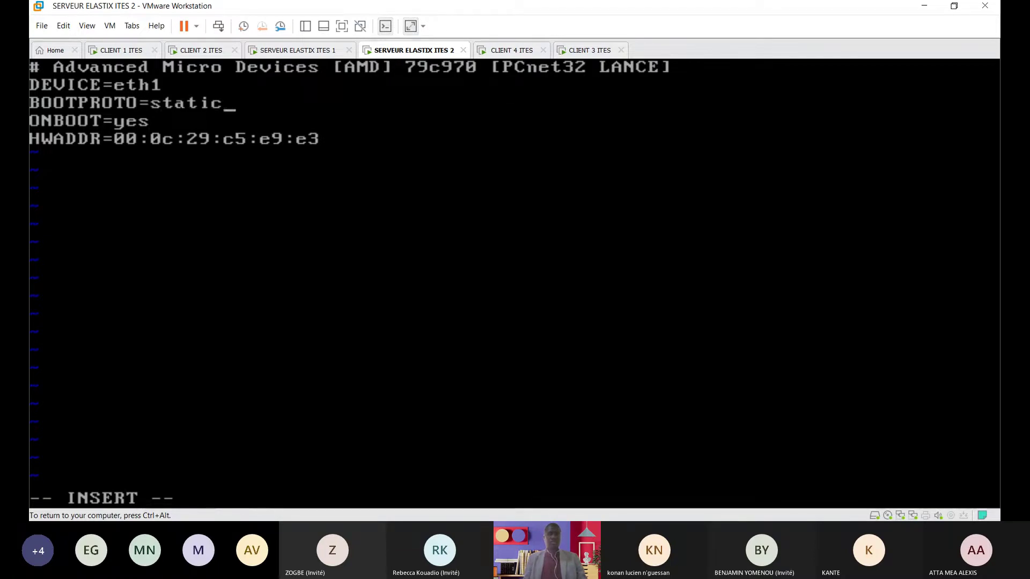
{"action": "key", "text": "Return"}
{"action": "type", "text": "IPADD"}
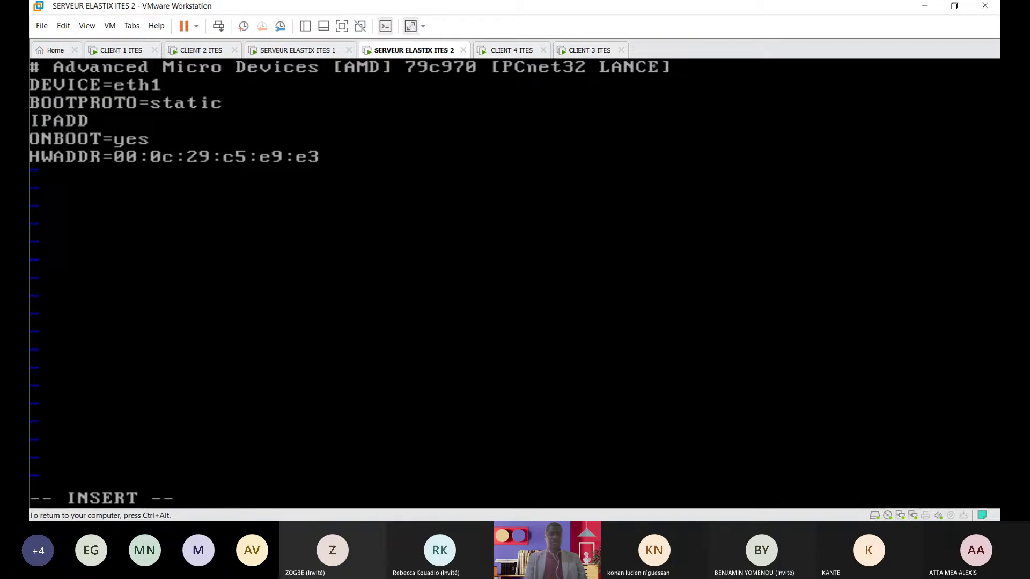
{"action": "type", "text": "R="}
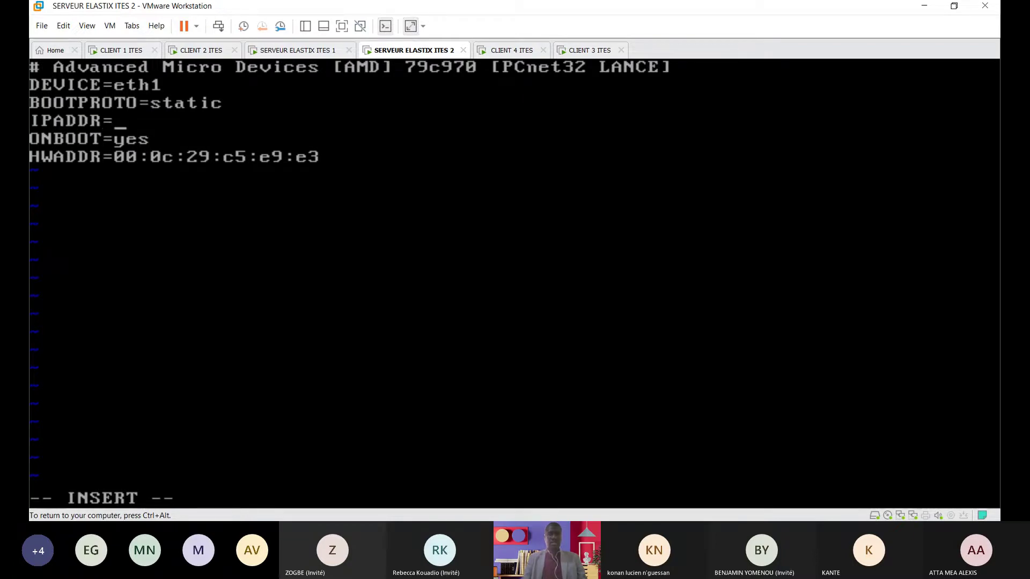
{"action": "type", "text": "197.100.10.2"}
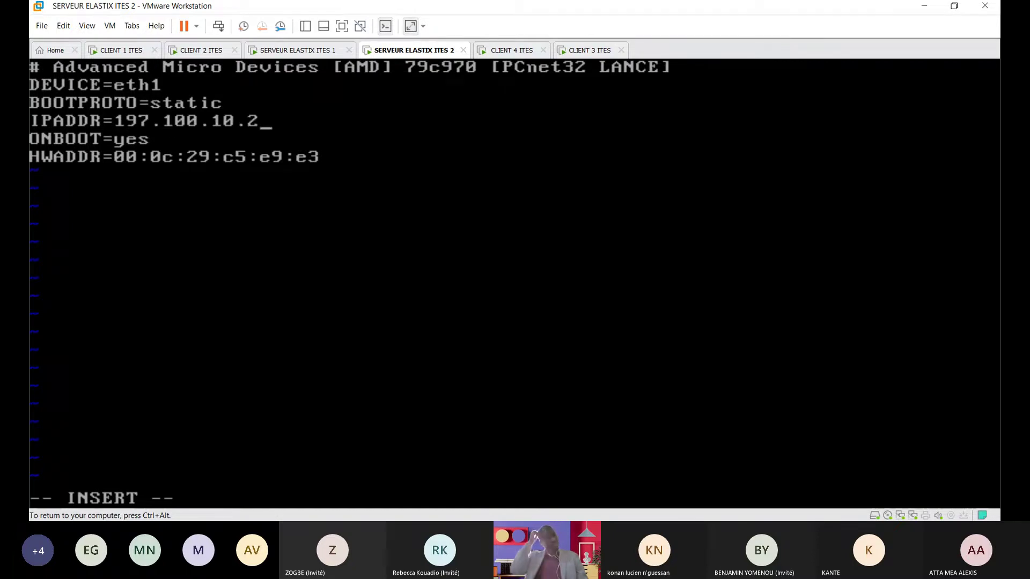
{"action": "key", "text": "Return"}
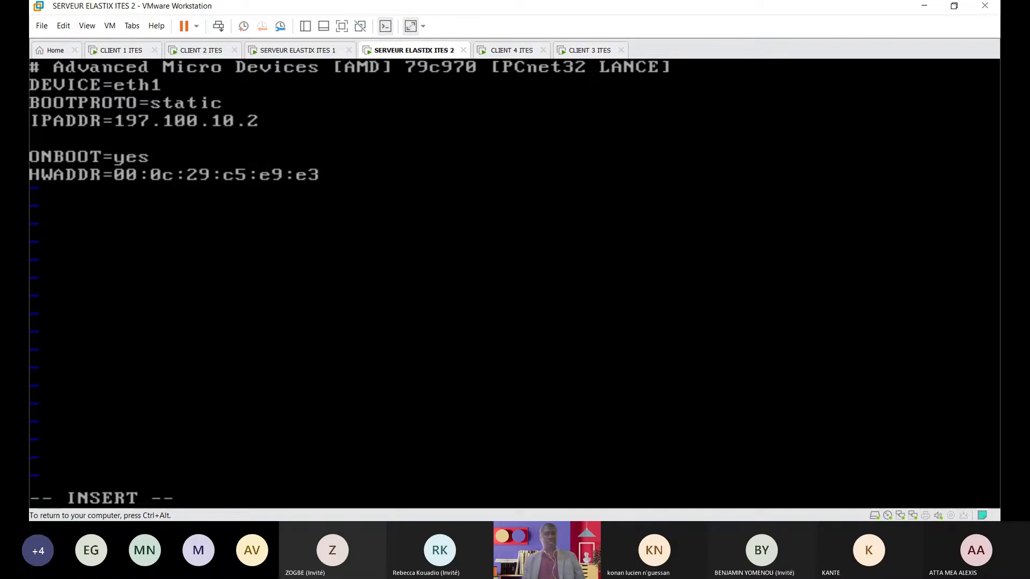
{"action": "type", "text": "NET"}
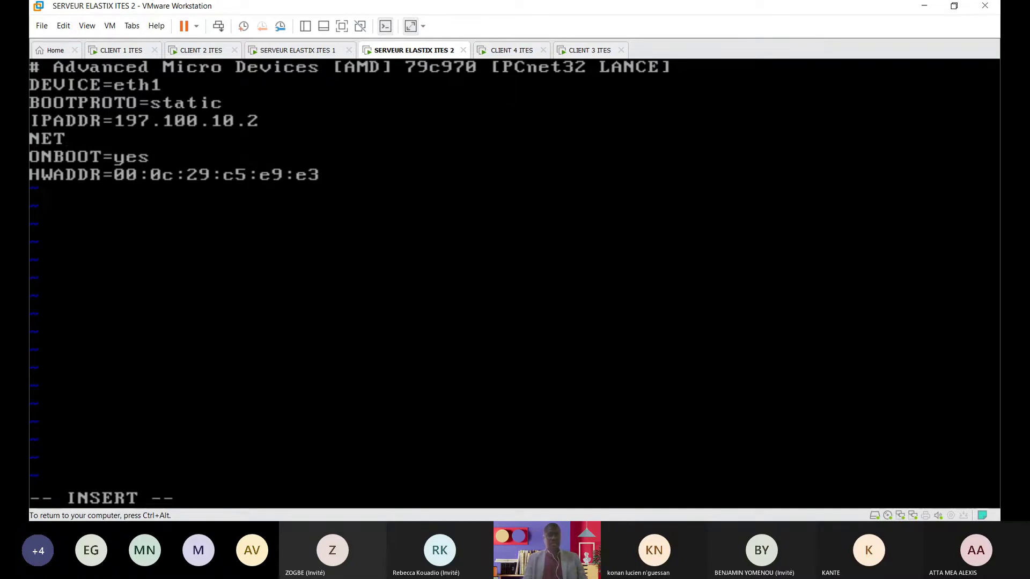
{"action": "type", "text": "MAS"}
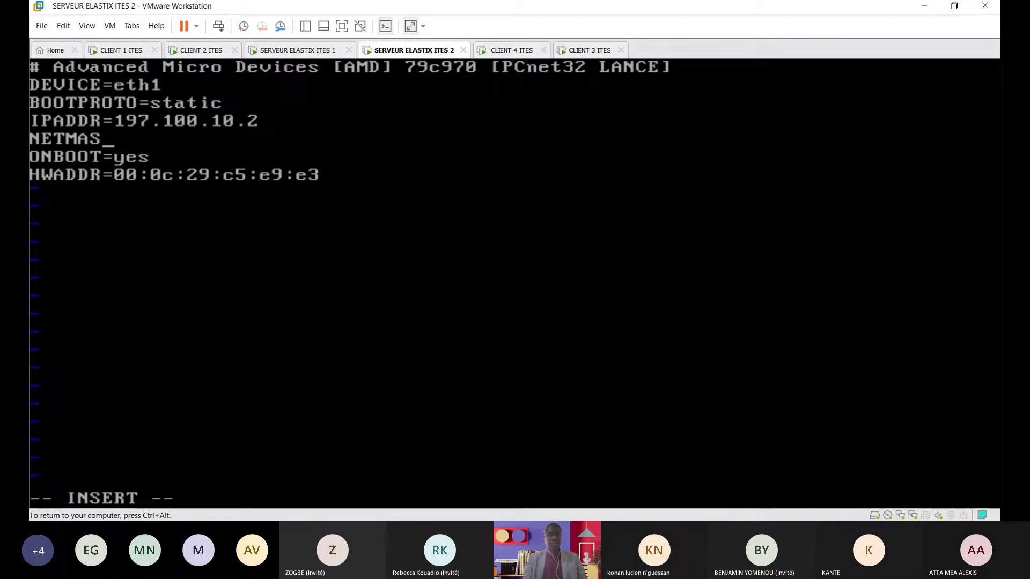
{"action": "type", "text": "K=255.255.255.0"}
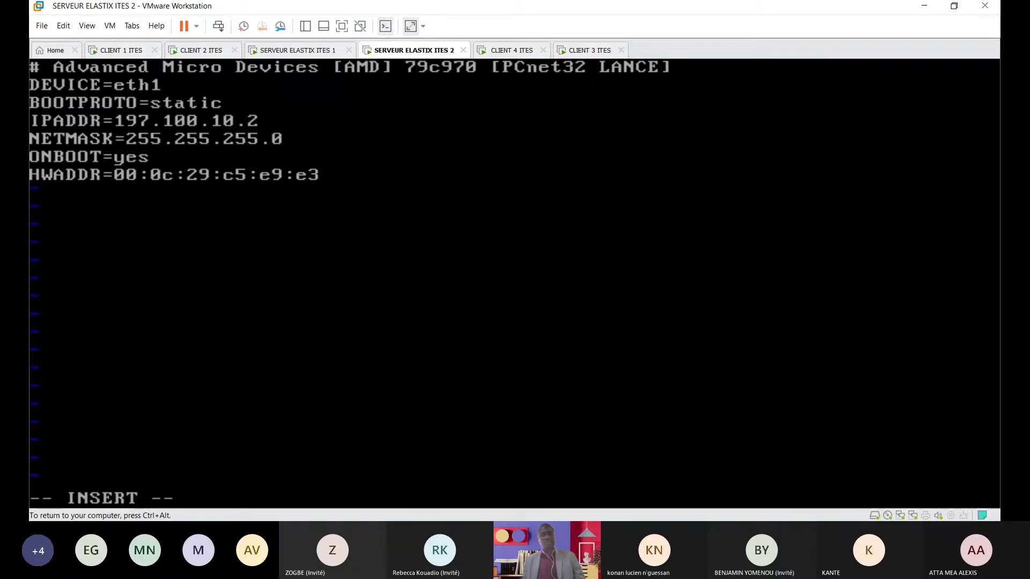
{"action": "key", "text": "Escape"}
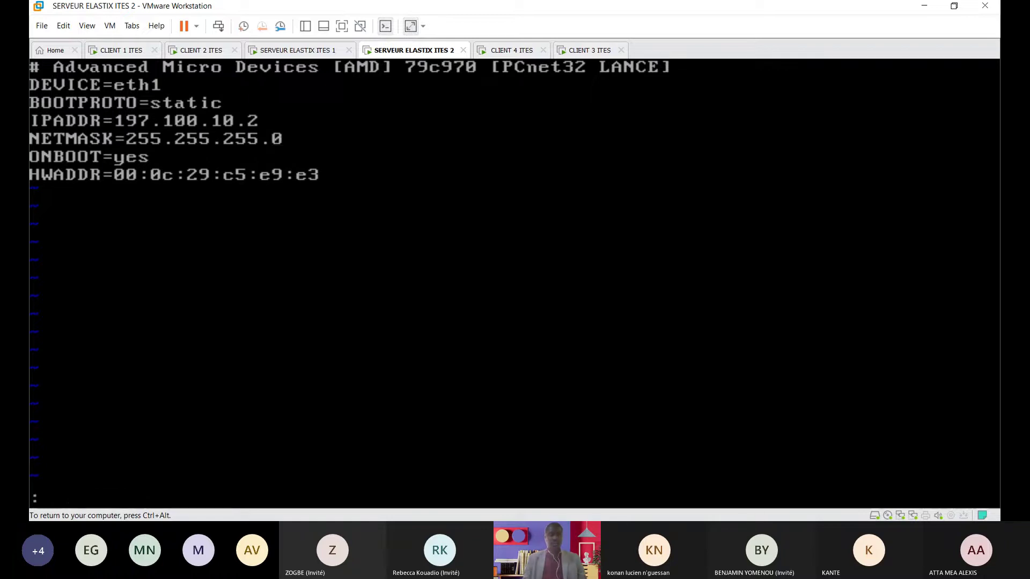
{"action": "type", "text": "wq"}
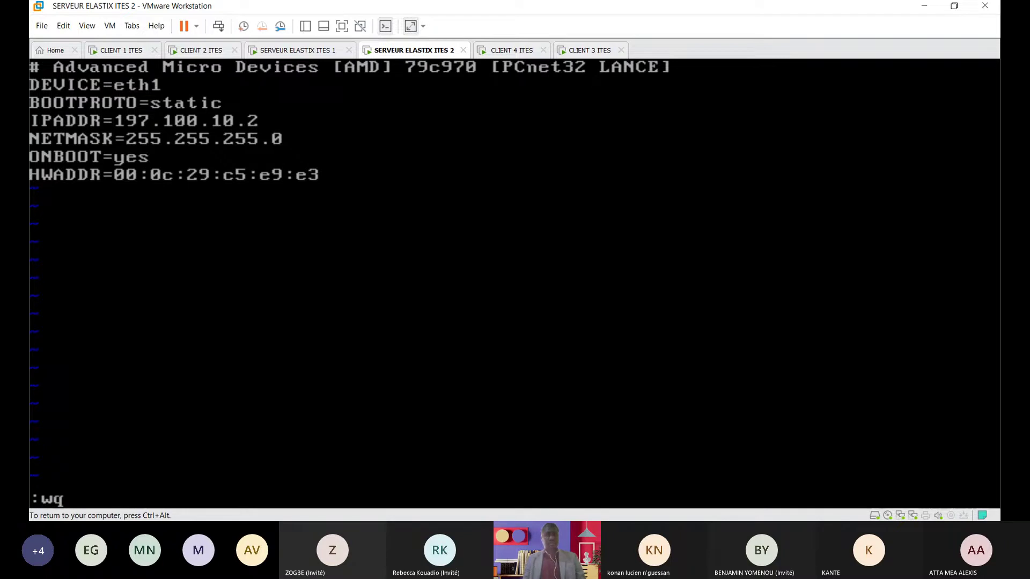
{"action": "key", "text": "Return"}
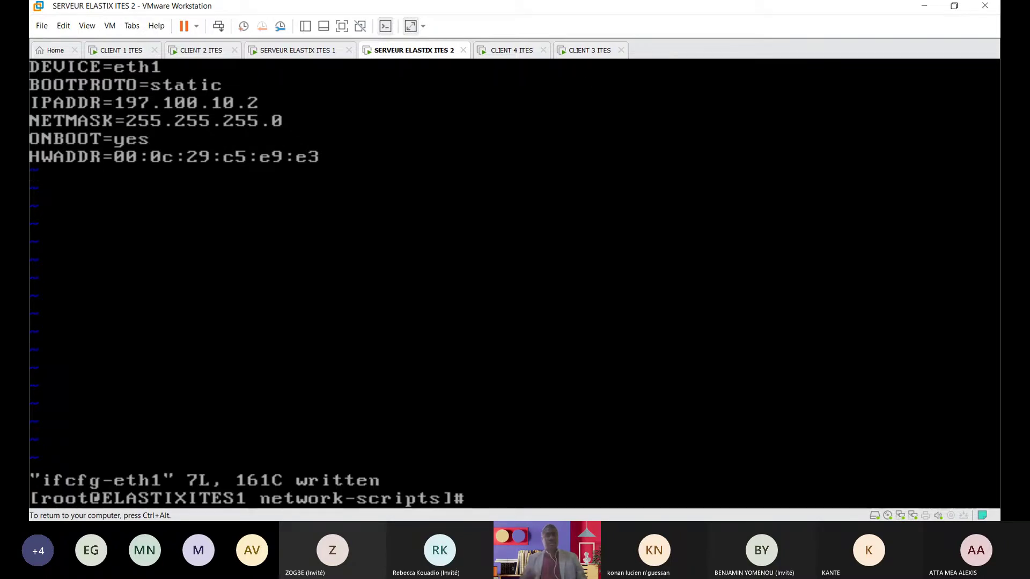
Step: Run 'service network restart' on server 2, then clear the console
{"action": "type", "text": "service "}
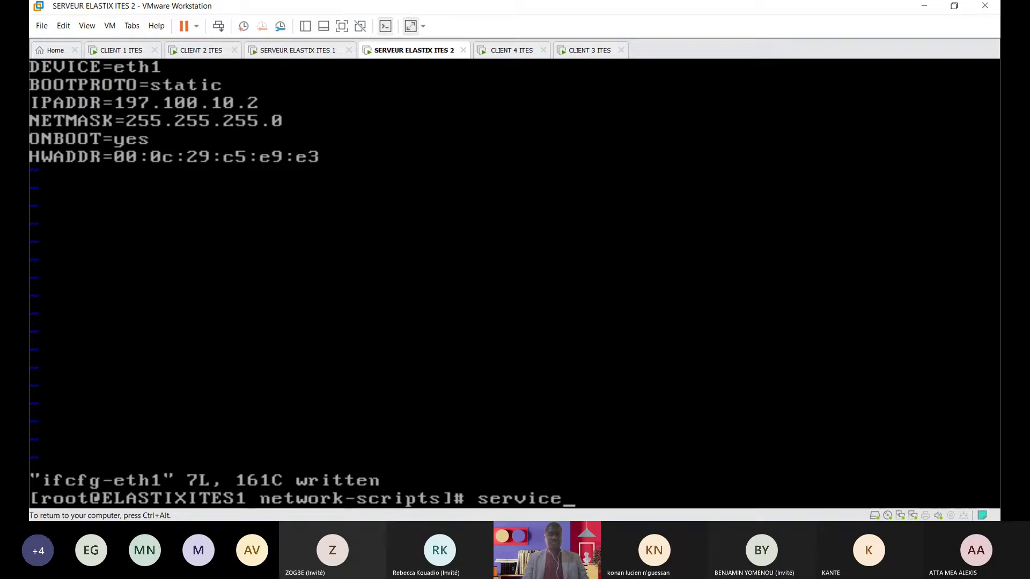
{"action": "type", "text": "network restart"}
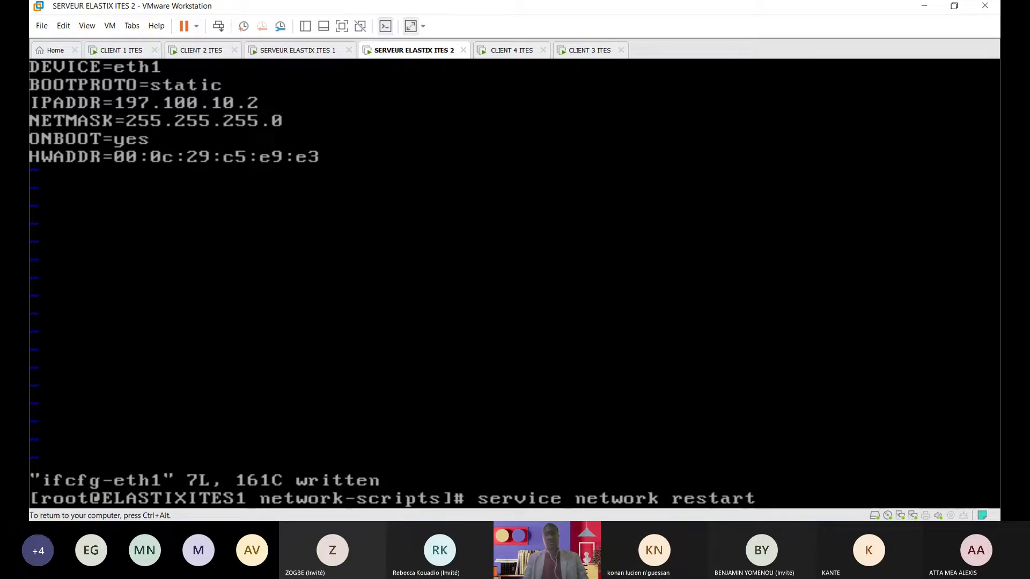
{"action": "key", "text": "Return"}
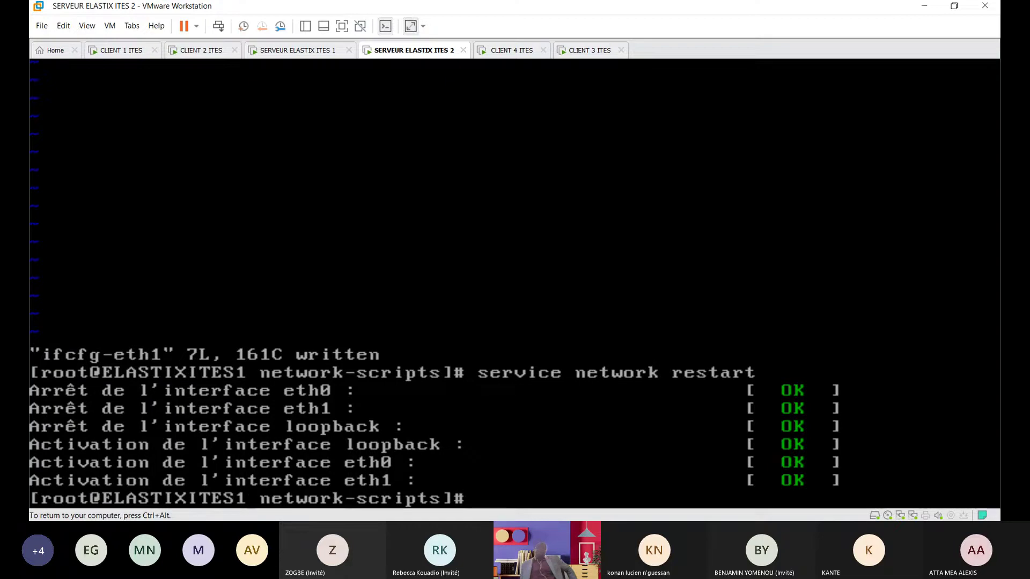
{"action": "type", "text": "clear"}
{"action": "key", "text": "Return"}
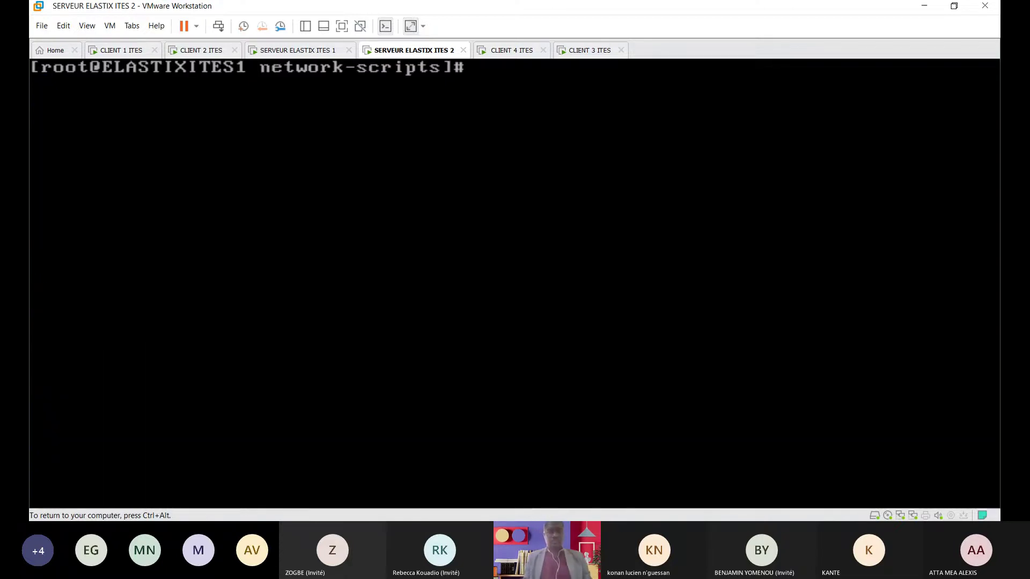
Step: Run 'ifconfig eth1' and check it shows 197.100.10.2 with mask 255.255.255.0
{"action": "type", "text": "cd /"}
{"action": "key", "text": "Return"}
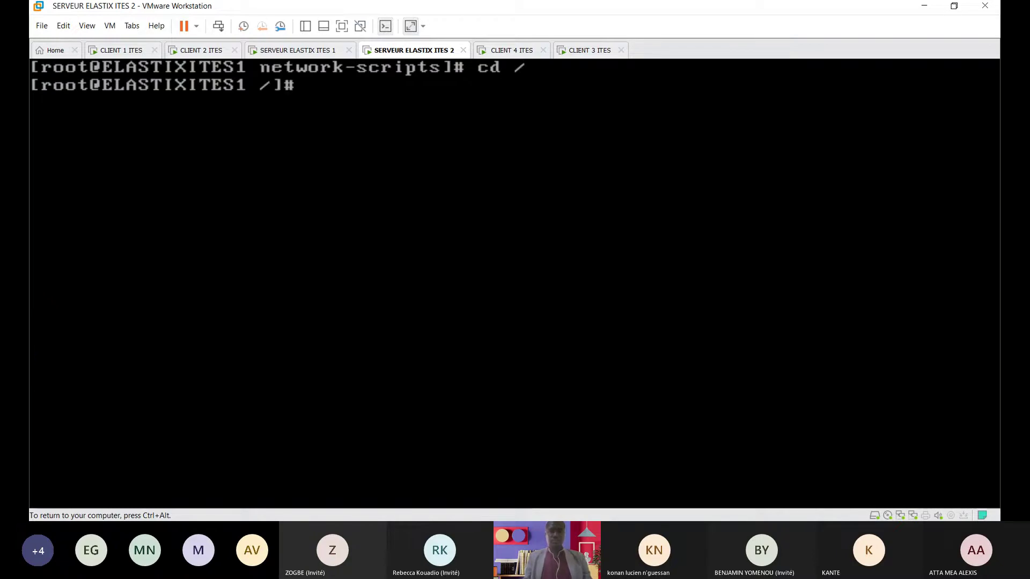
{"action": "type", "text": "ifcfg"}
{"action": "key", "text": "BackSpace"}
{"action": "key", "text": "BackSpace"}
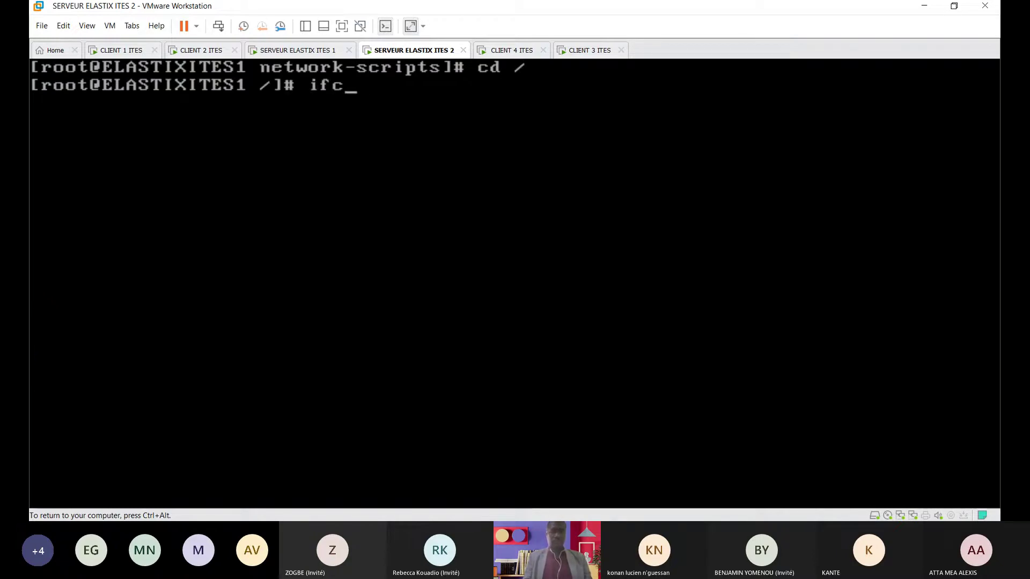
{"action": "type", "text": "onfo"}
{"action": "key", "text": "BackSpace"}
{"action": "type", "text": "ig "}
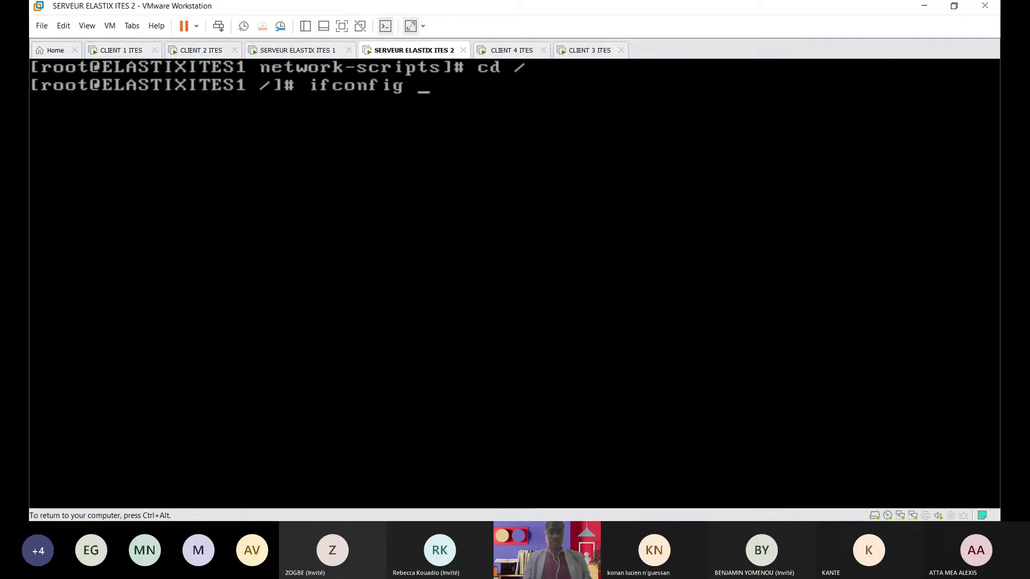
{"action": "type", "text": "eth1"}
{"action": "key", "text": "Return"}
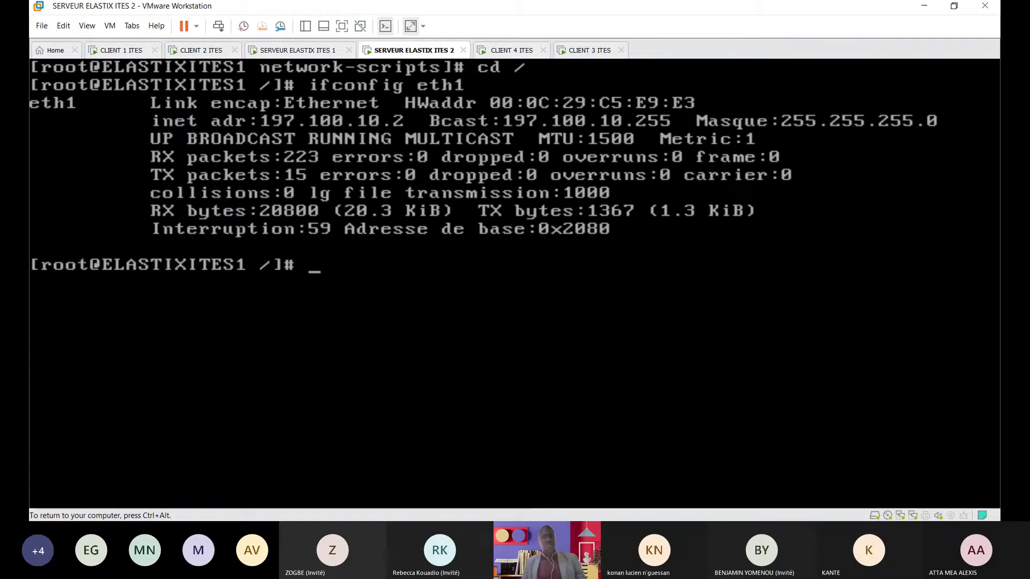
{"action": "key", "text": "ctrl+alt"}
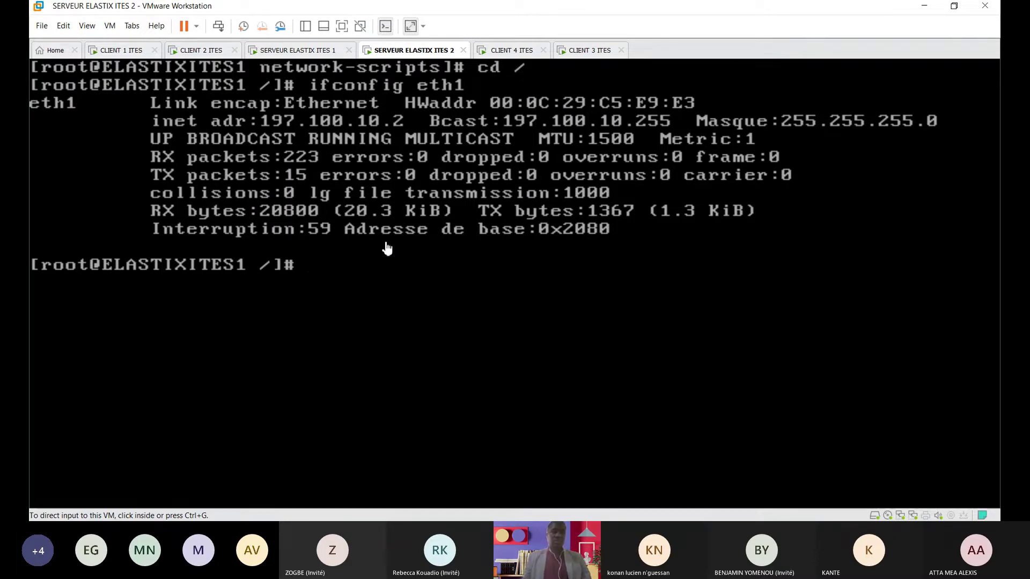
Step: Run 'ping -c3 197.100.10.1' from server 2 to test reachability of server 1
{"action": "left_click", "coordinate": [345, 256]}
{"action": "type", "text": "in"}
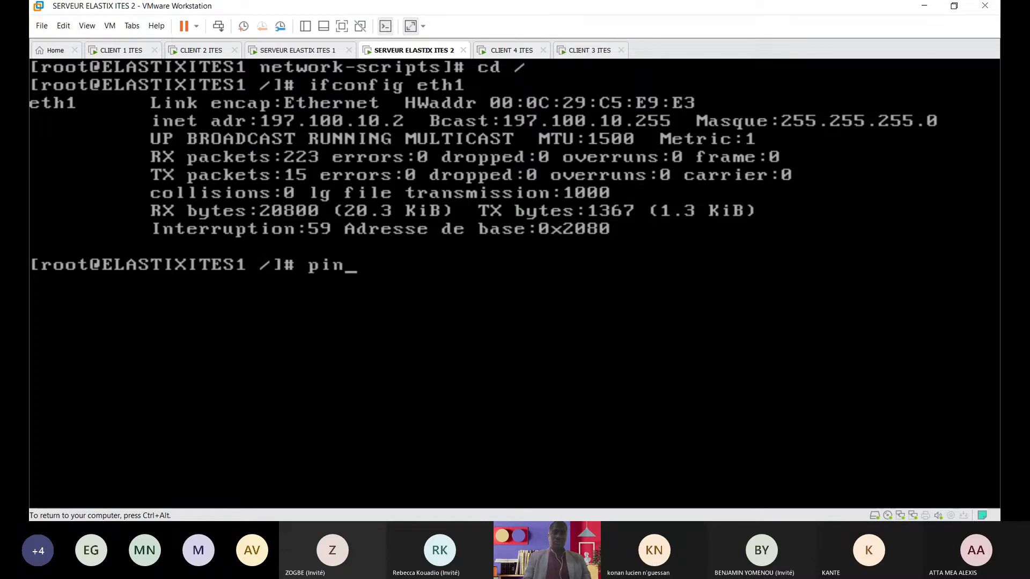
{"action": "type", "text": "g -"}
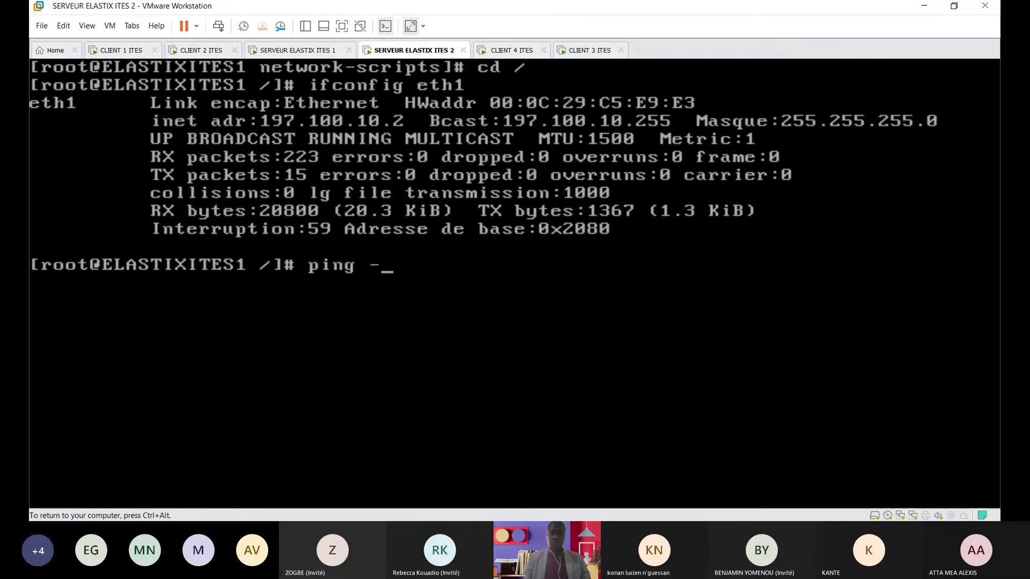
{"action": "type", "text": "c3 197."}
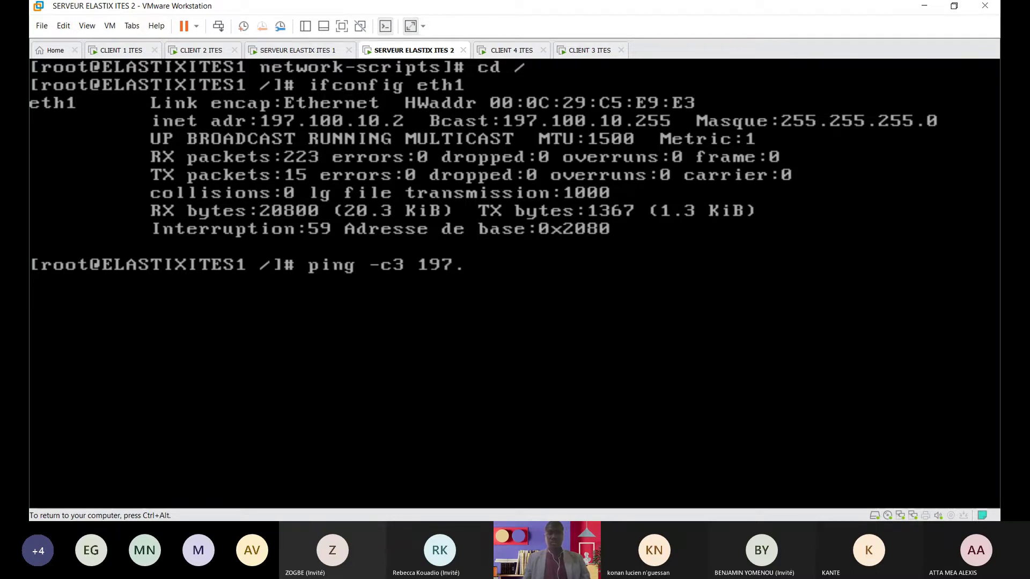
{"action": "type", "text": "100.10.1"}
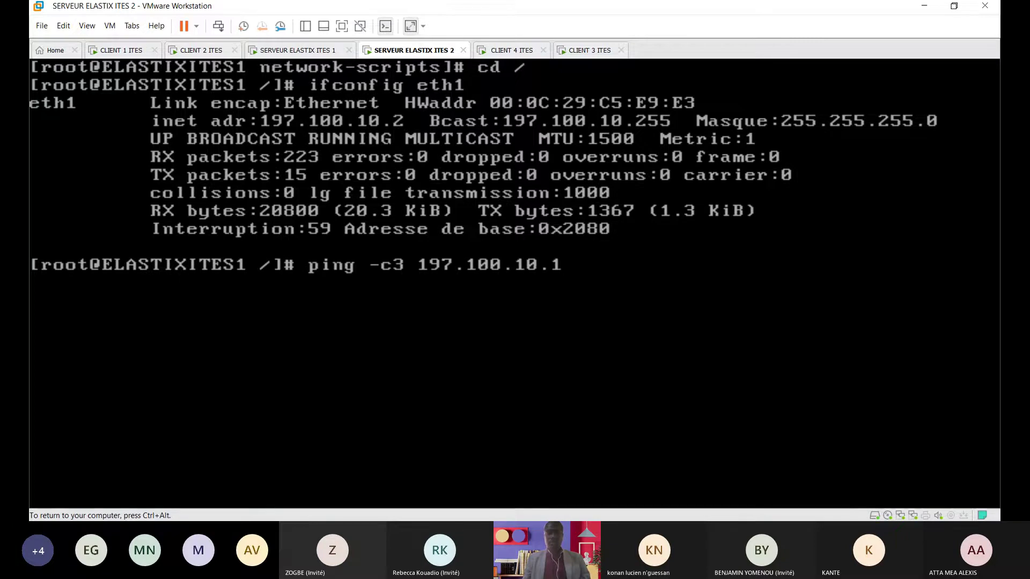
{"action": "key", "text": "Return"}
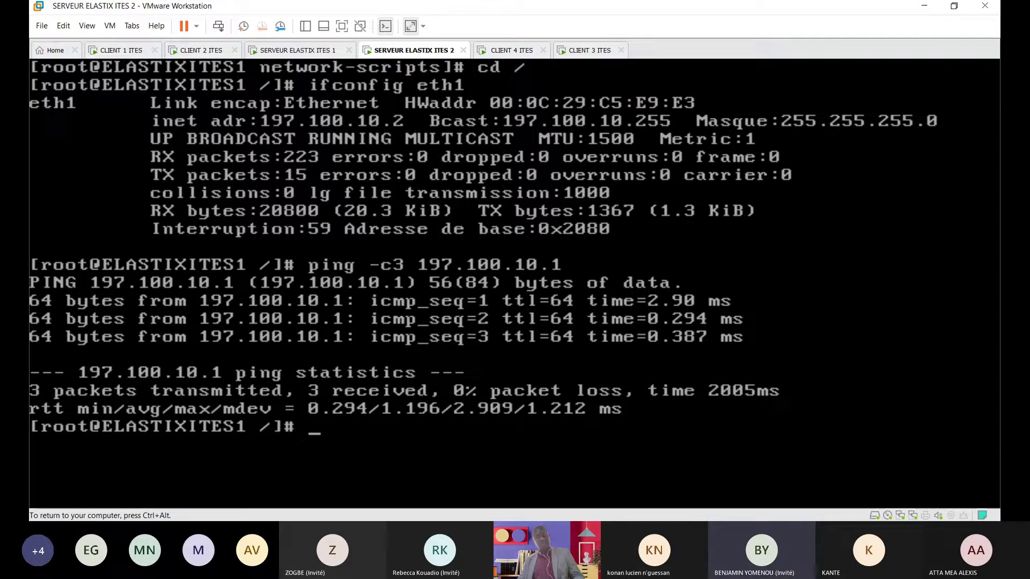
Step: Switch from the server VM to the CLIENT 1 ITES machine and launch Firefox on its desktop
{"action": "key", "text": "ctrl+alt"}
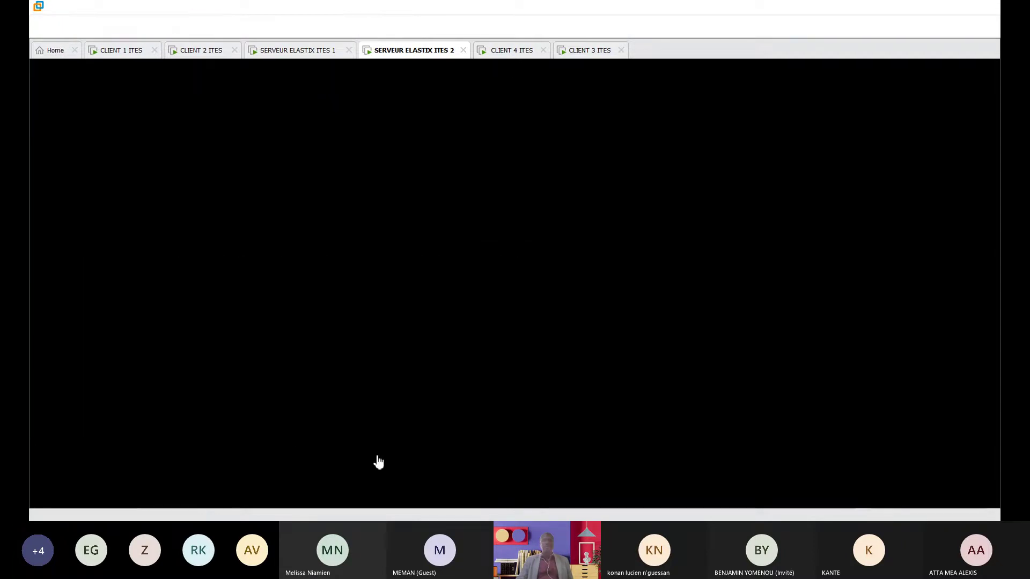
{"action": "left_click", "coordinate": [201, 49]}
{"action": "left_click", "coordinate": [123, 50]}
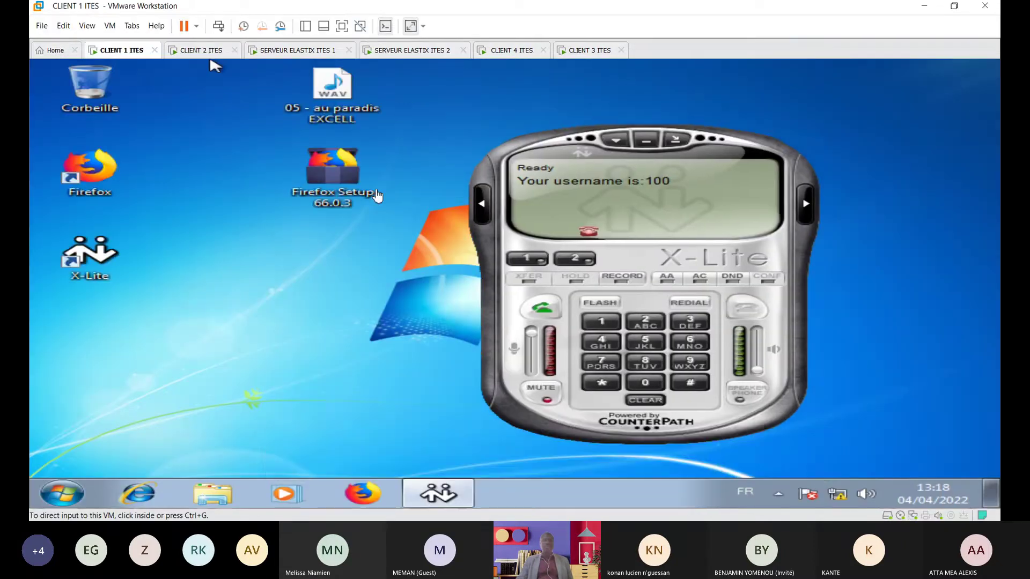
{"action": "left_click", "coordinate": [96, 184]}
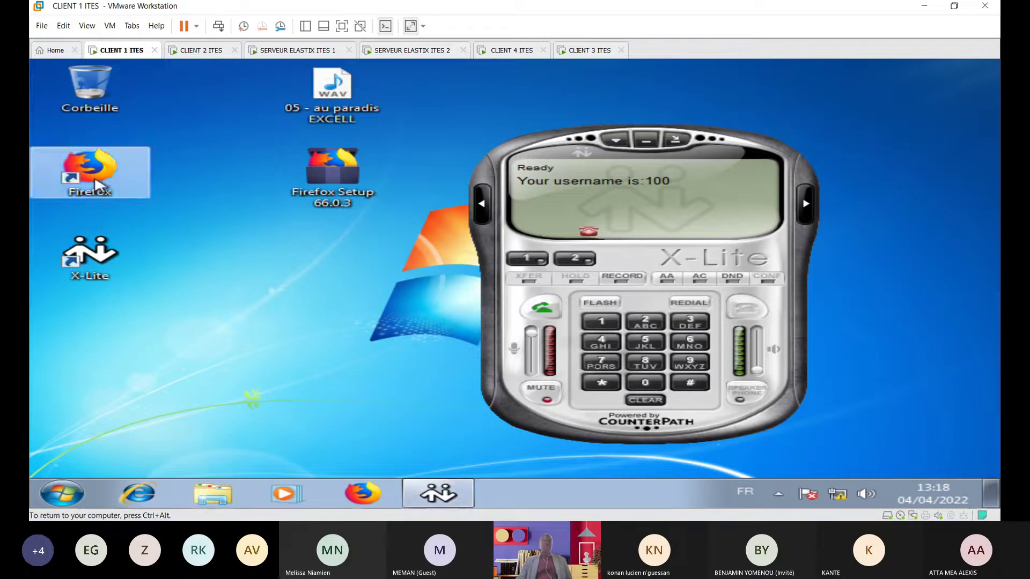
{"action": "left_click", "coordinate": [586, 263]}
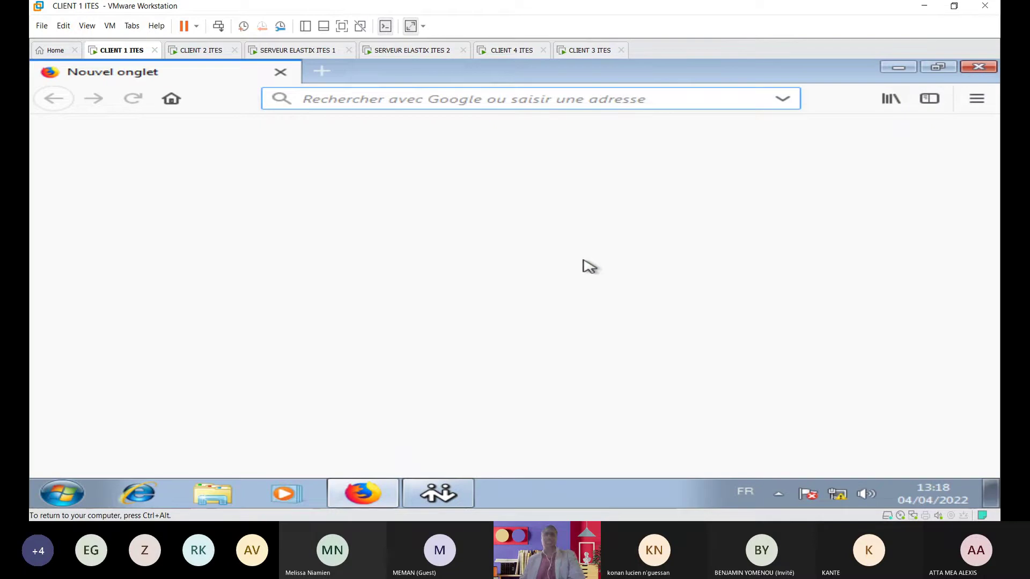
Step: Load 192.168.17.1 in Firefox's address bar to reach the Elastix login page
{"action": "left_click", "coordinate": [333, 98]}
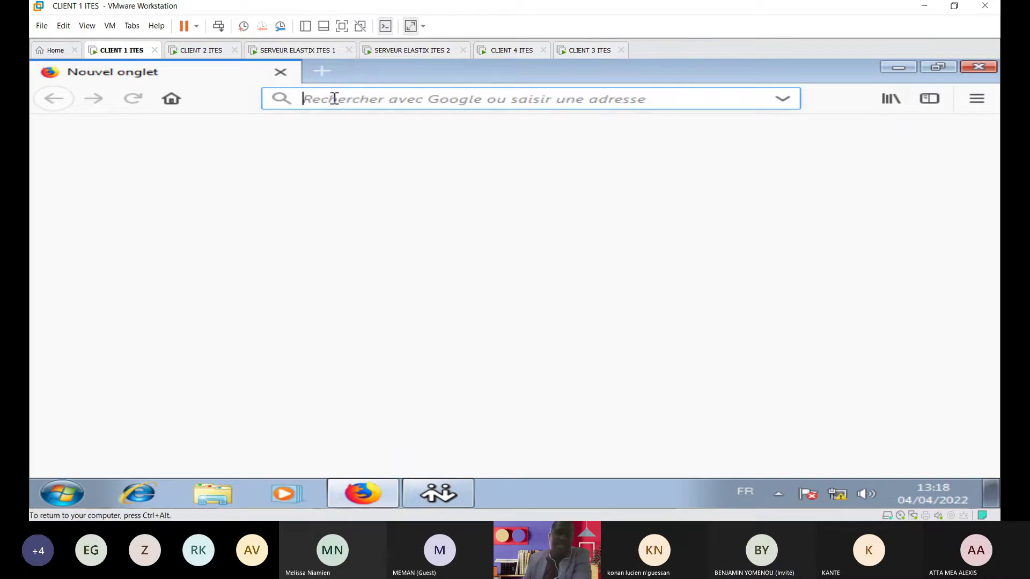
{"action": "type", "text": "192"}
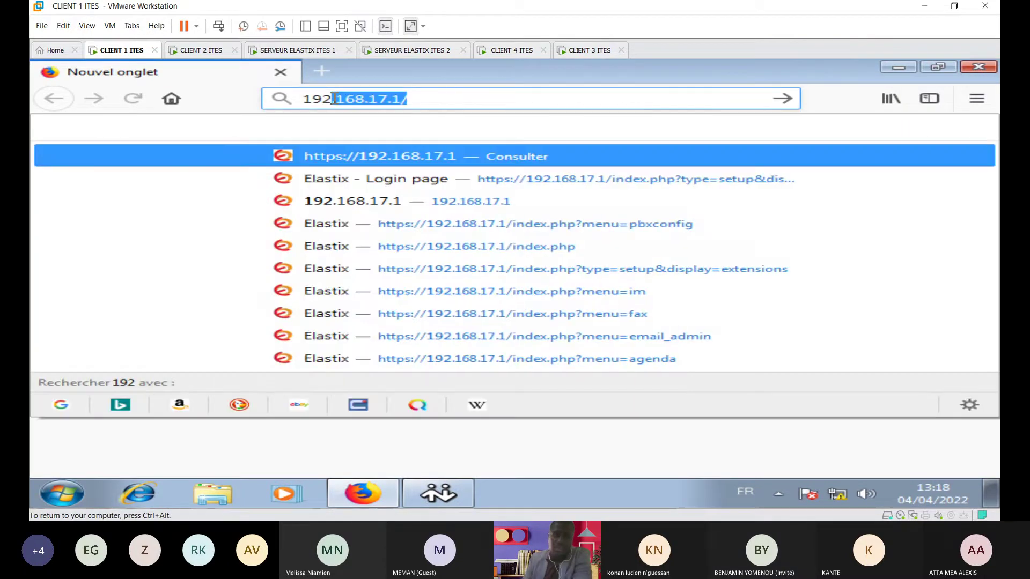
{"action": "type", "text": ".16"}
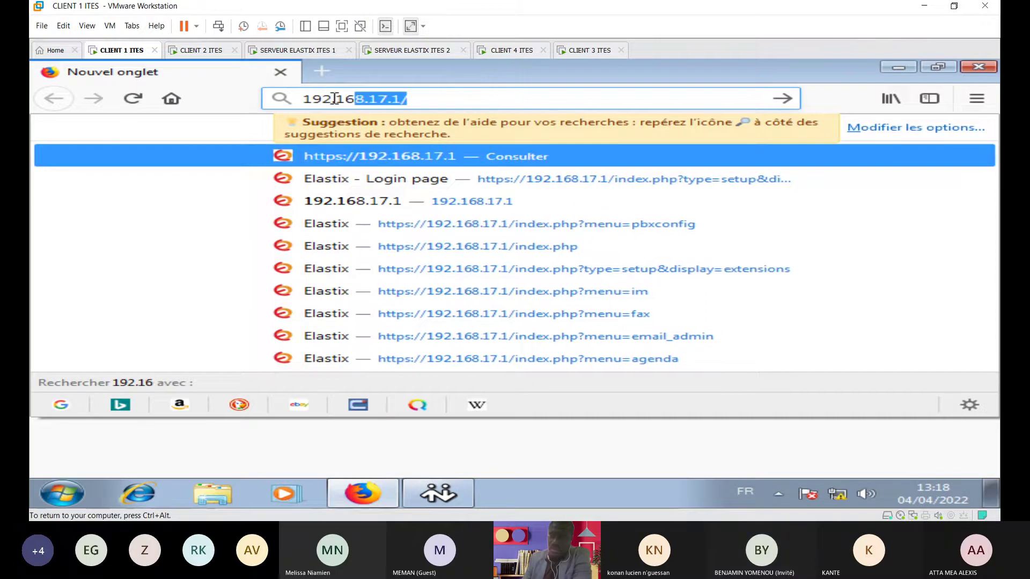
{"action": "type", "text": "8.17.1"}
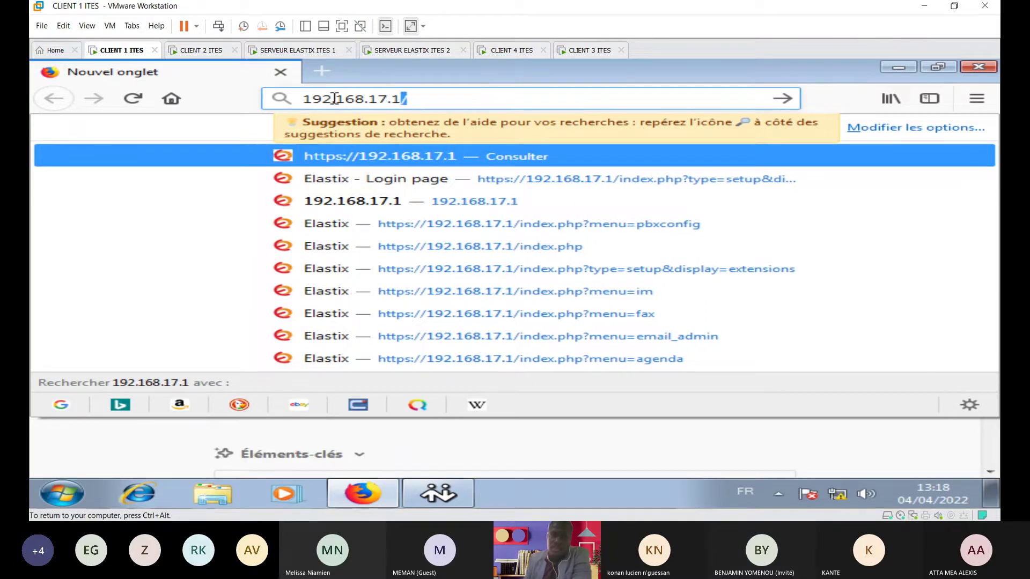
{"action": "key", "text": "Return"}
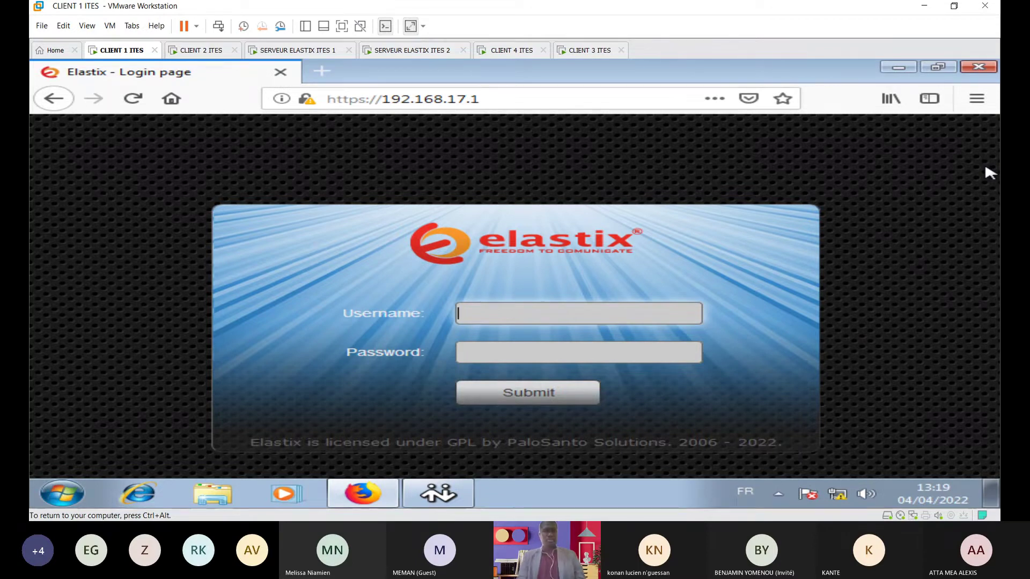
Step: Log in to Elastix with the admin username and the account password
{"action": "type", "text": "admin"}
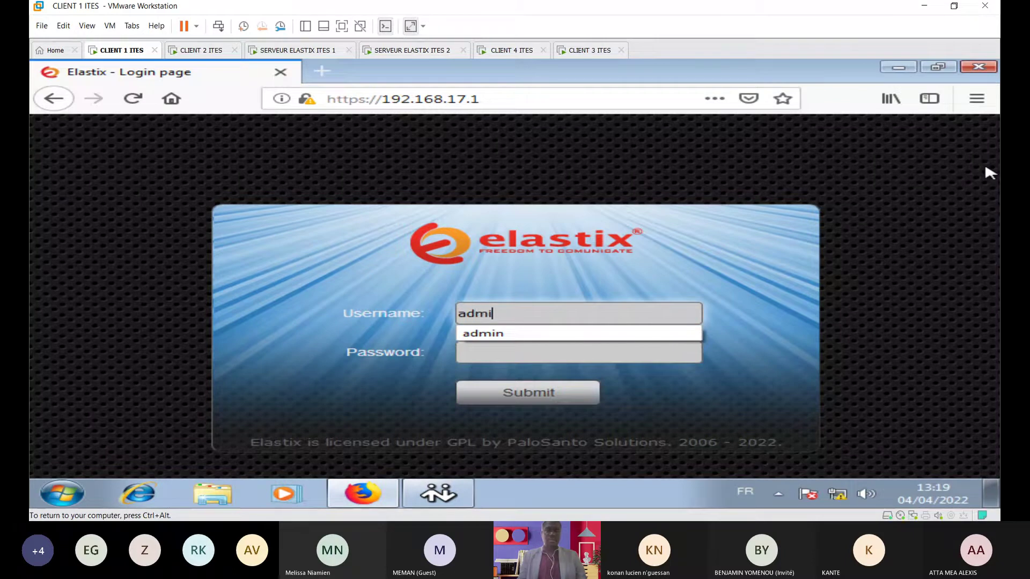
{"action": "left_click", "coordinate": [527, 351]}
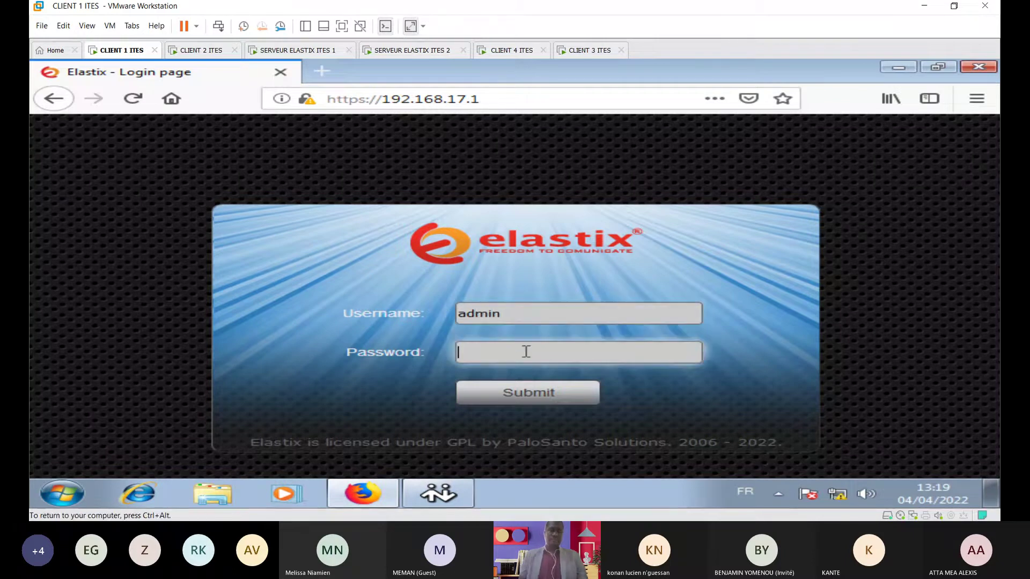
{"action": "type", "text": "*******"}
{"action": "key", "text": "Return"}
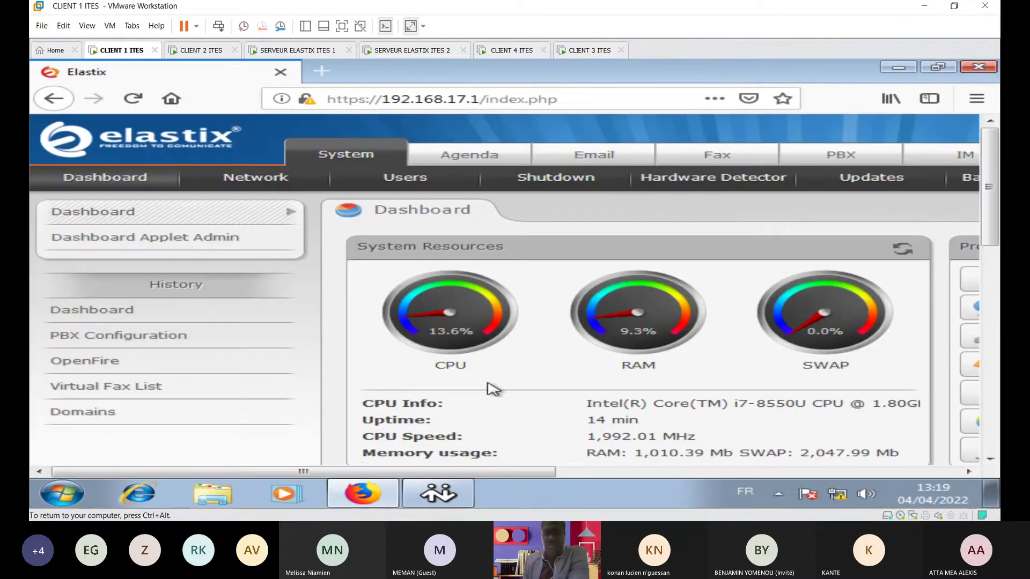
Step: Go to PBX Configuration > Trunks and bring up the Add IAX2 Trunk form
{"action": "left_click_drag", "start_coordinate": [551, 472], "coordinate": [696, 472]}
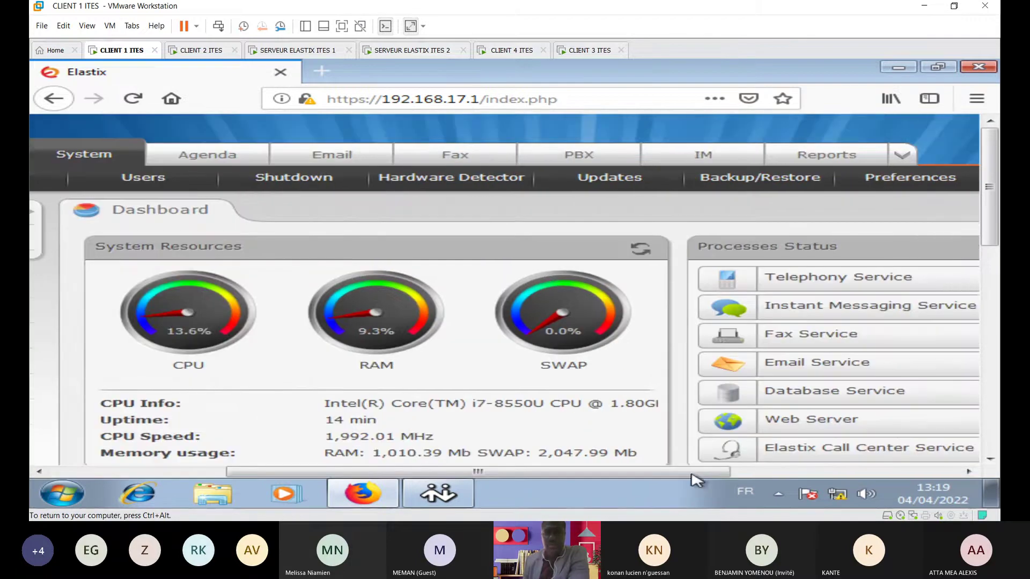
{"action": "left_click", "coordinate": [592, 155]}
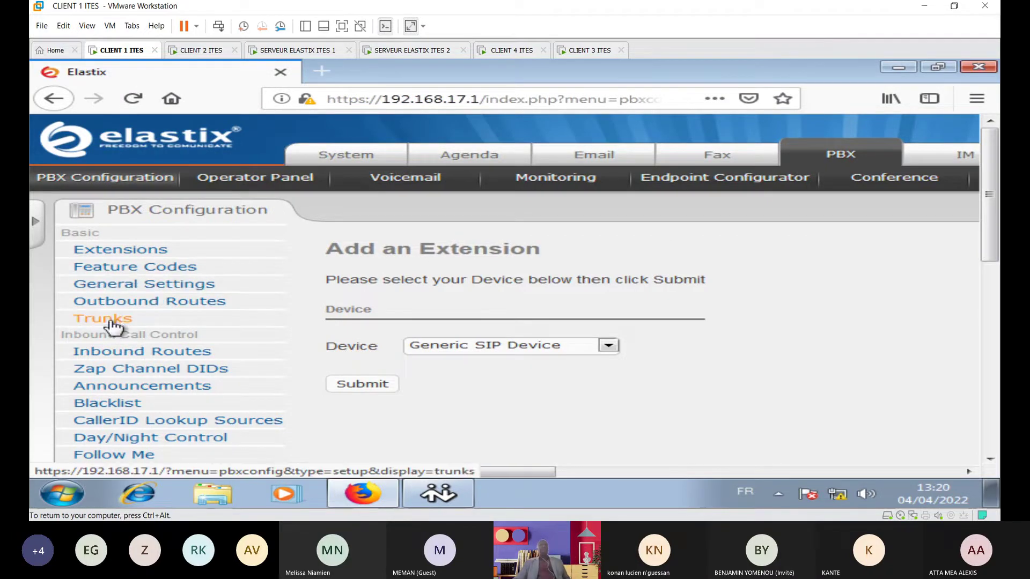
{"action": "left_click", "coordinate": [114, 322]}
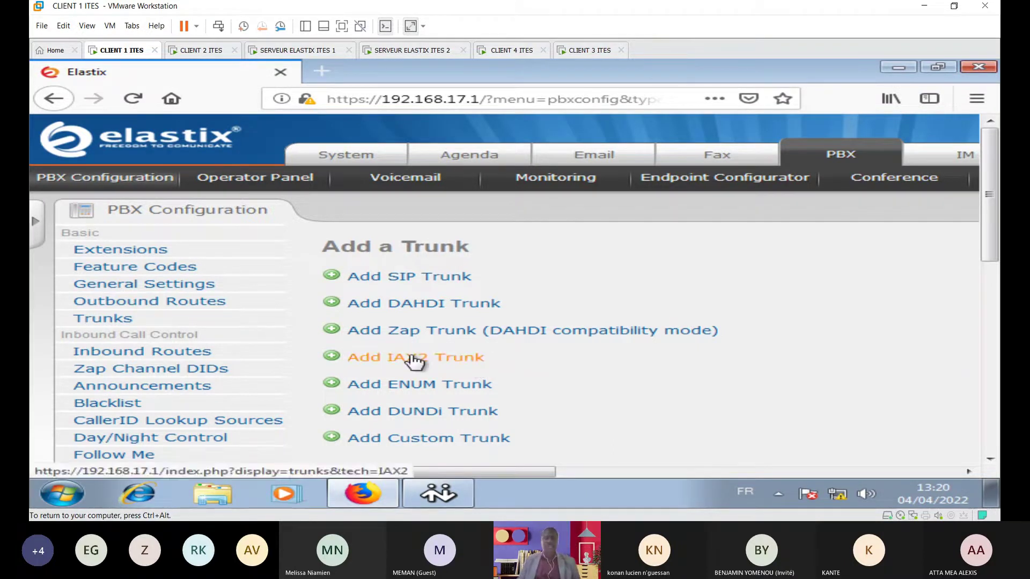
{"action": "left_click", "coordinate": [424, 358]}
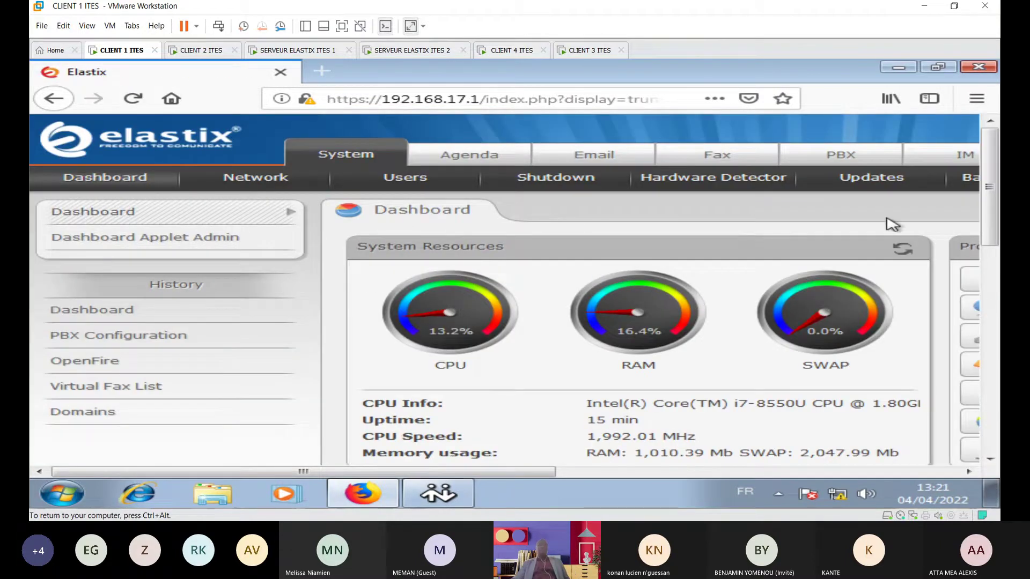
{"action": "left_click", "coordinate": [851, 158]}
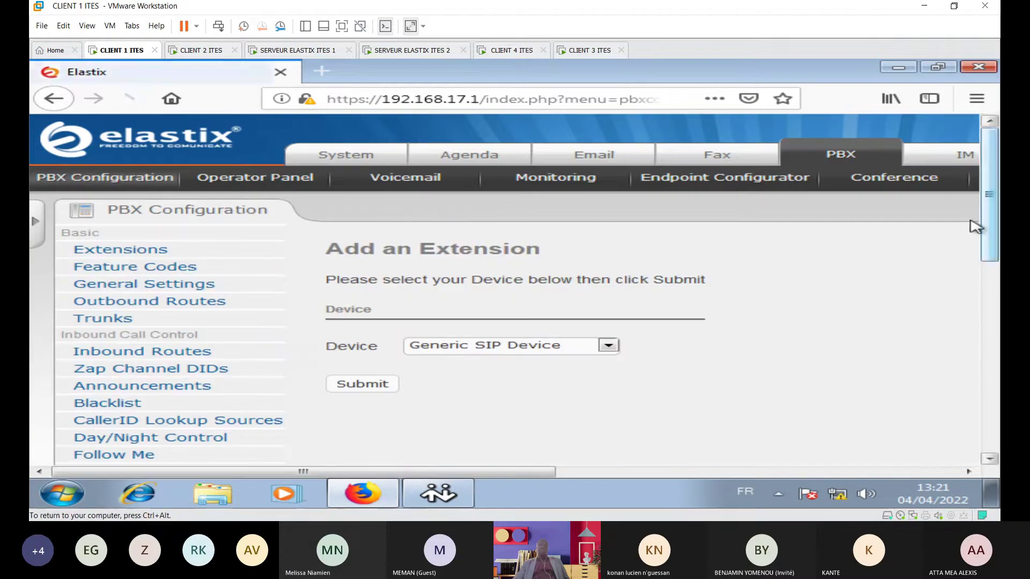
{"action": "left_click", "coordinate": [114, 320]}
{"action": "left_click", "coordinate": [439, 358]}
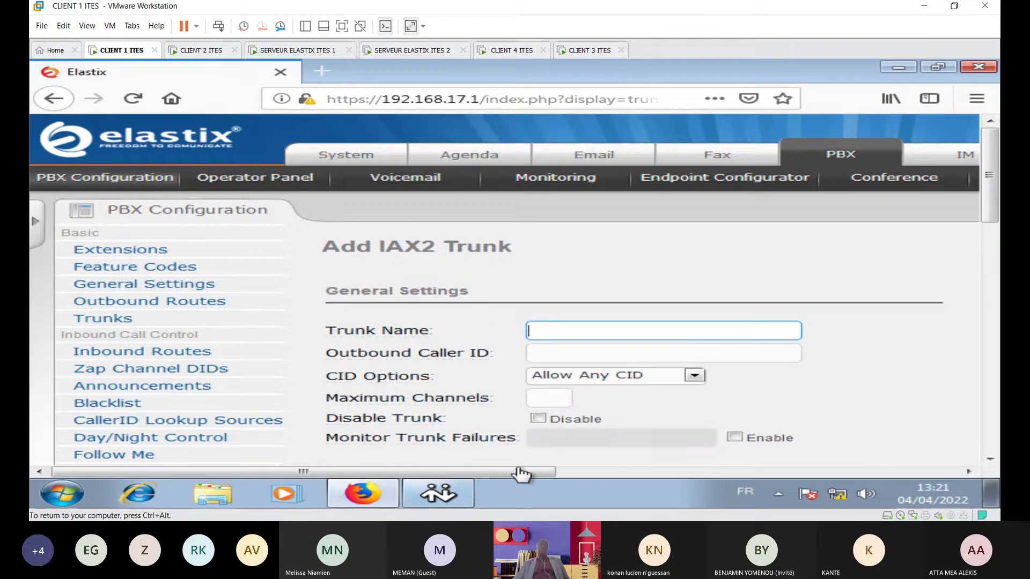
Step: Enter plat_vers_abo as the IAX2 trunk's Trunk Name, trimming the extra characters
{"action": "left_click_drag", "start_coordinate": [517, 472], "coordinate": [664, 482]}
{"action": "mouse_move", "coordinate": [989, 160]}
{"action": "left_mouse_down"}
{"action": "mouse_move", "coordinate": [989, 209]}
{"action": "mouse_move", "coordinate": [989, 161]}
{"action": "left_mouse_up"}
{"action": "left_click_drag", "start_coordinate": [664, 472], "coordinate": [923, 472]}
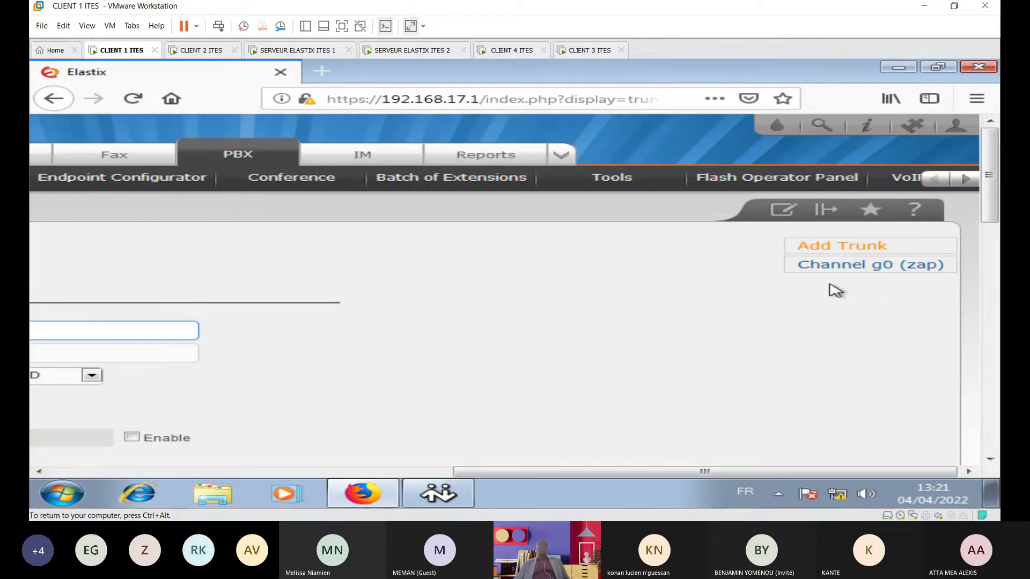
{"action": "left_click_drag", "start_coordinate": [773, 472], "coordinate": [454, 476]}
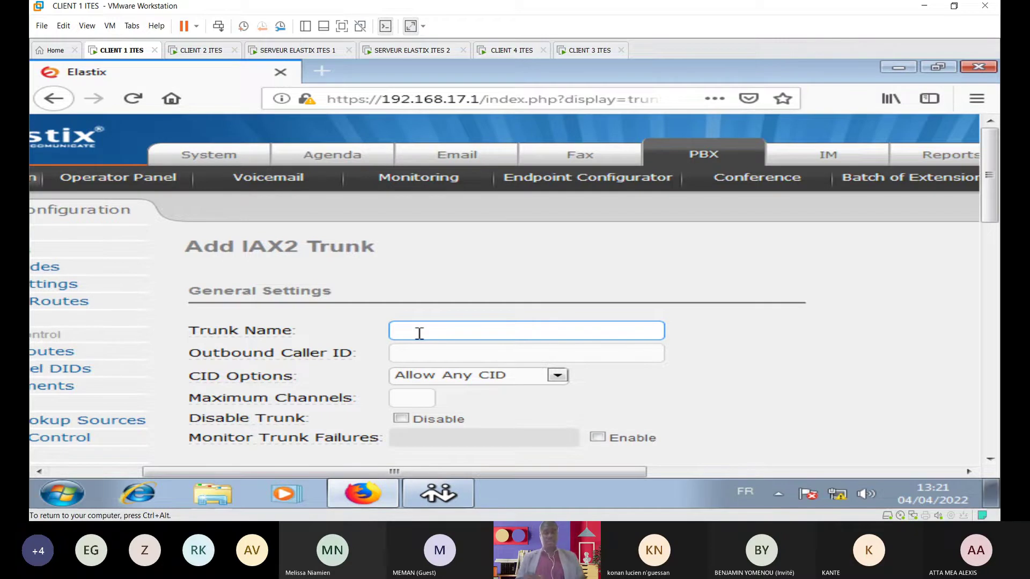
{"action": "type", "text": "pl"}
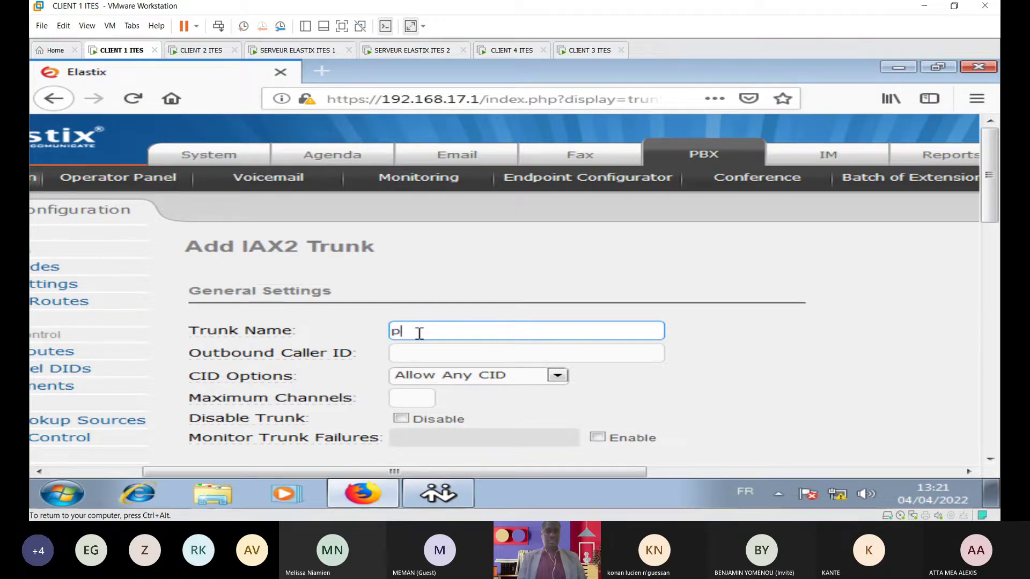
{"action": "type", "text": "a"}
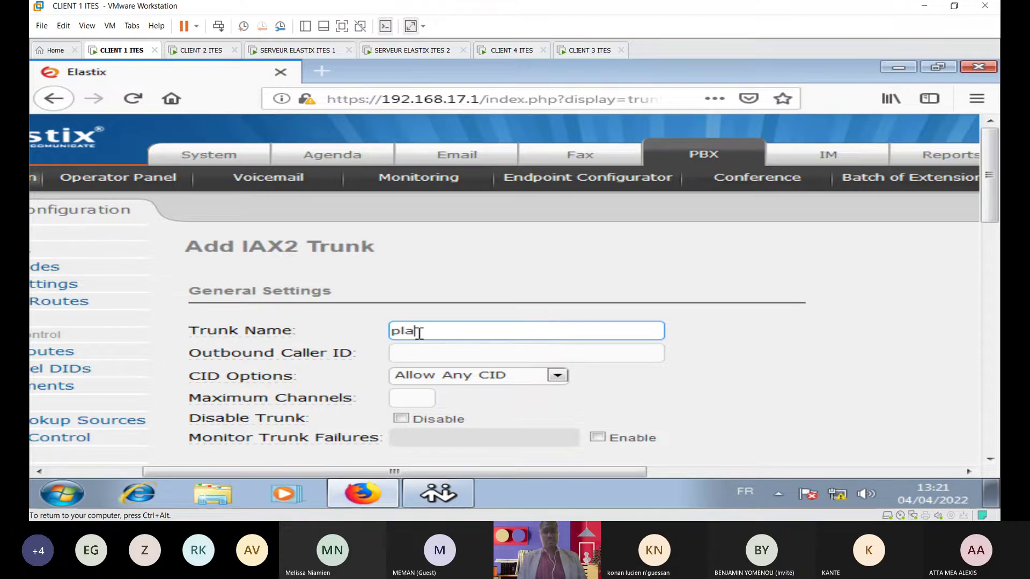
{"action": "type", "text": "t_"}
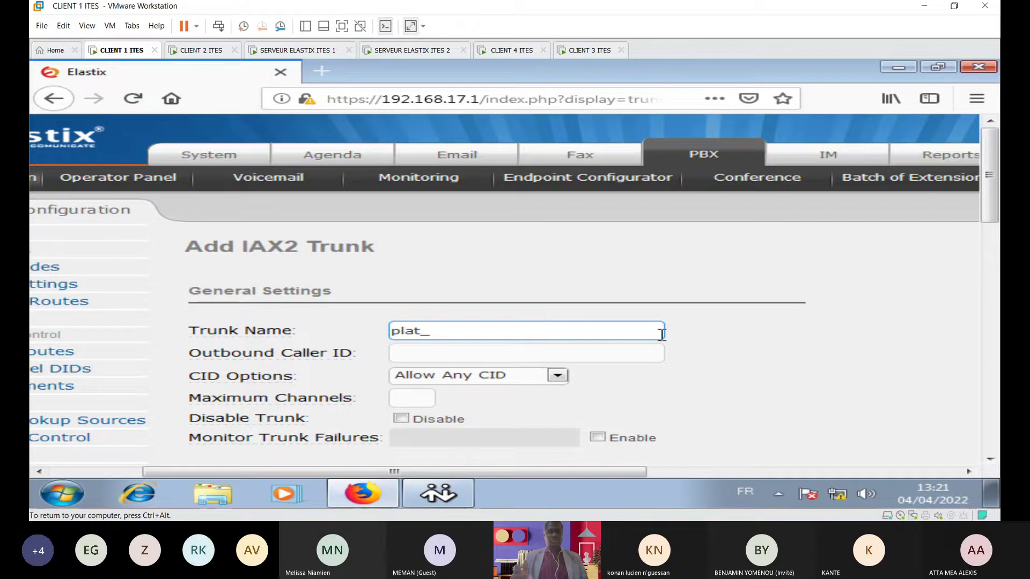
{"action": "type", "text": "vers_abobo"}
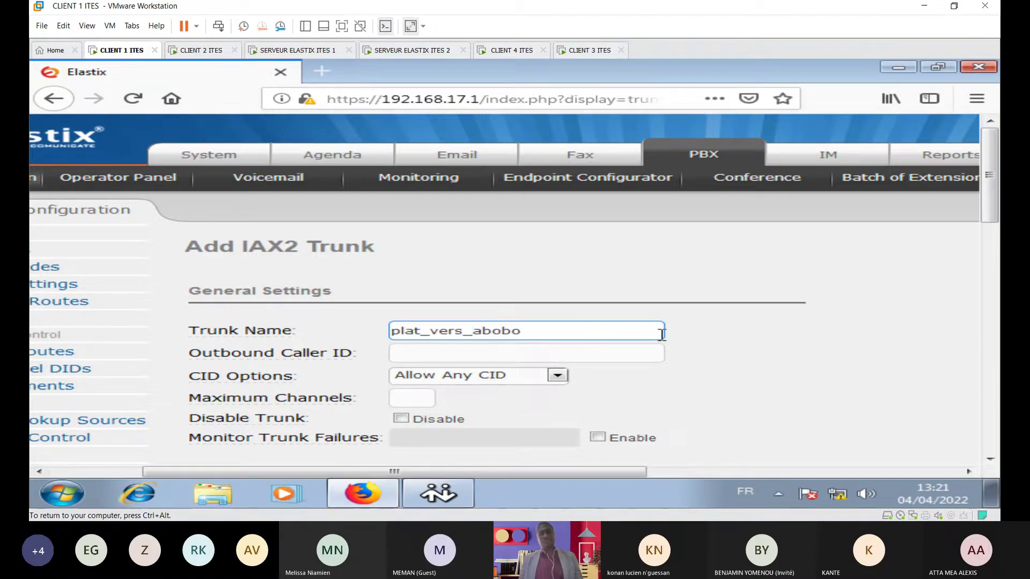
{"action": "key", "text": "BackSpace"}
{"action": "key", "text": "BackSpace"}
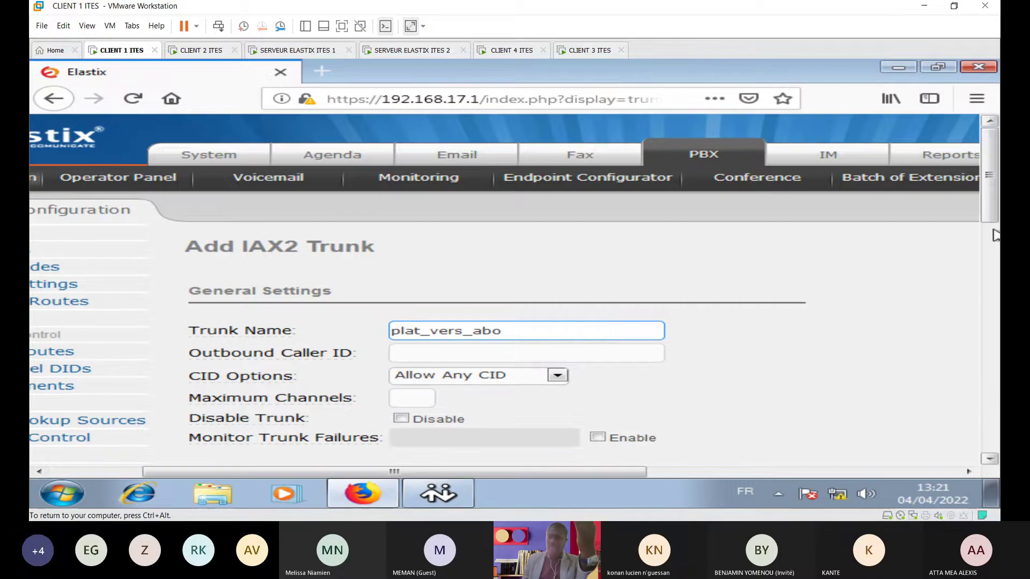
{"action": "scroll", "coordinate": [993, 231], "scroll_direction": "down", "scroll_amount": 5}
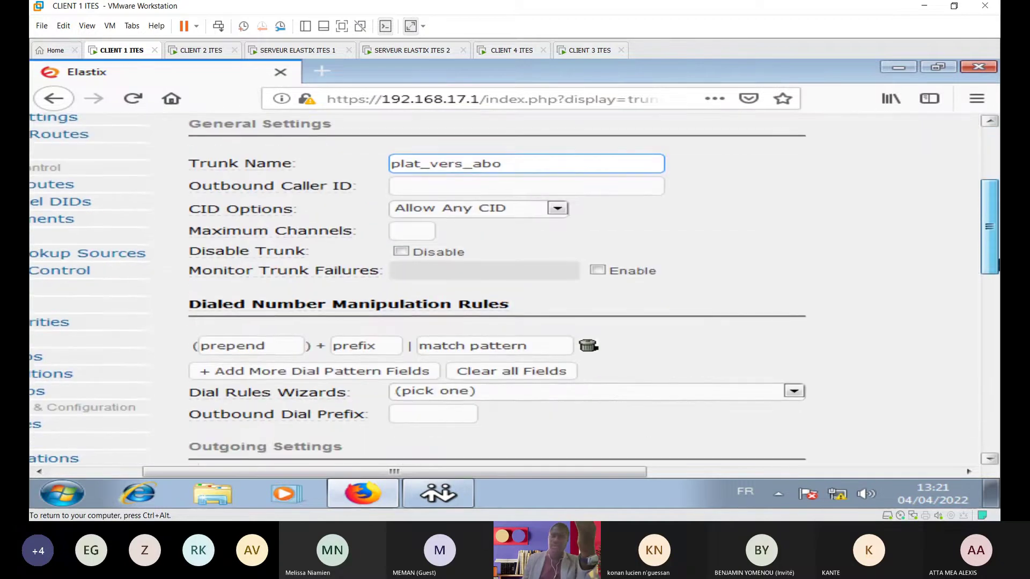
Step: Enter xxx as the match pattern under Dialed Number Manipulation Rules
{"action": "scroll", "coordinate": [989, 231], "scroll_direction": "down", "scroll_amount": 5}
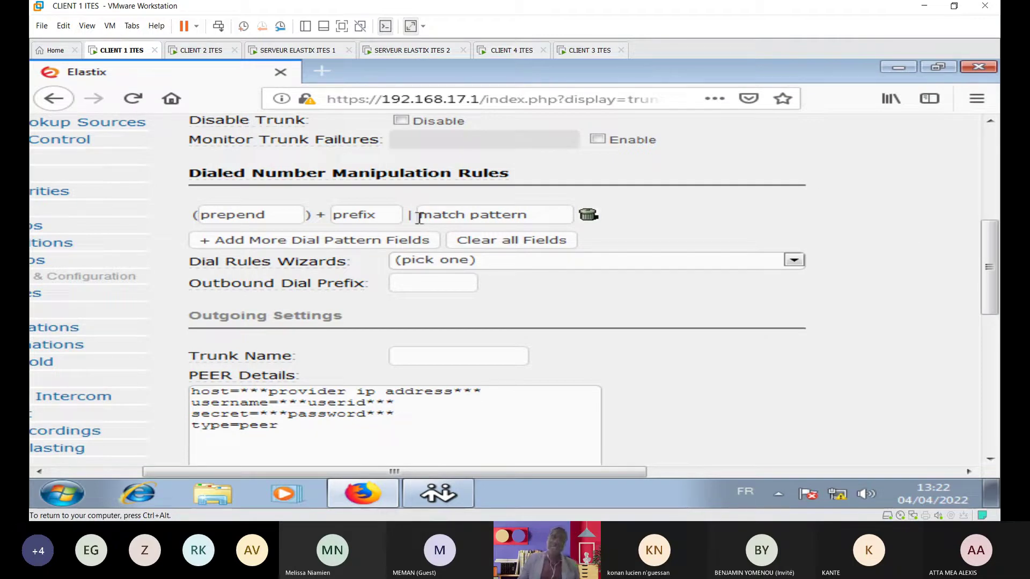
{"action": "left_click", "coordinate": [451, 215]}
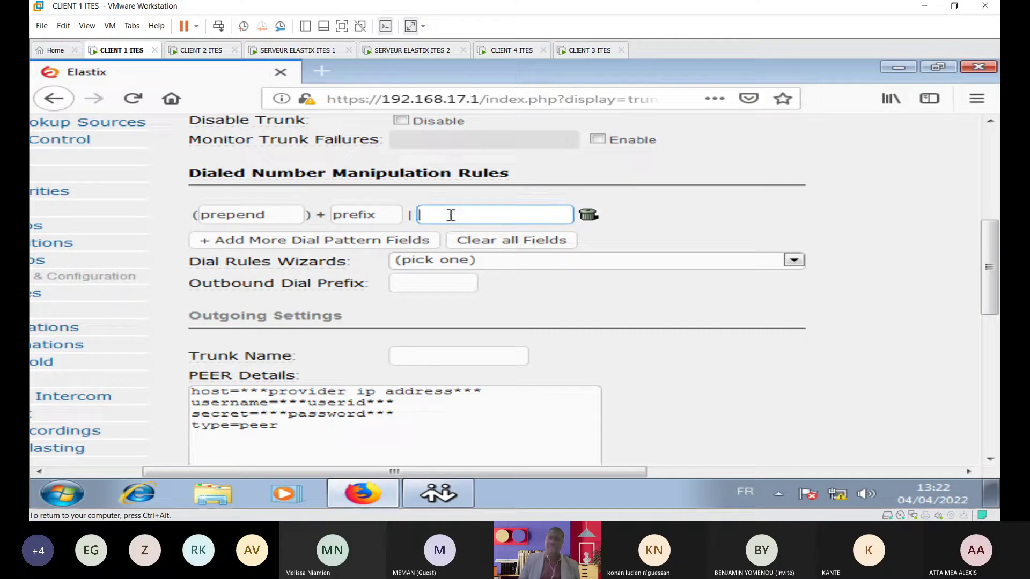
{"action": "type", "text": "xxx"}
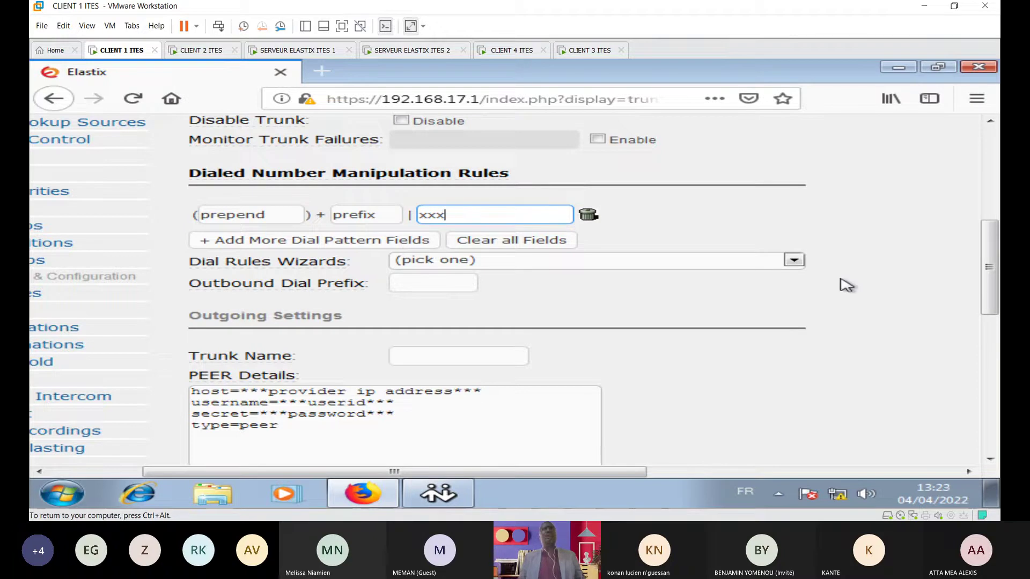
Step: Enter plateaux as the Trunk Name in Outgoing Settings, fixing the misspelling
{"action": "left_click_drag", "start_coordinate": [993, 253], "coordinate": [994, 274]}
{"action": "scroll", "coordinate": [215, 307], "scroll_direction": "down", "scroll_amount": 3}
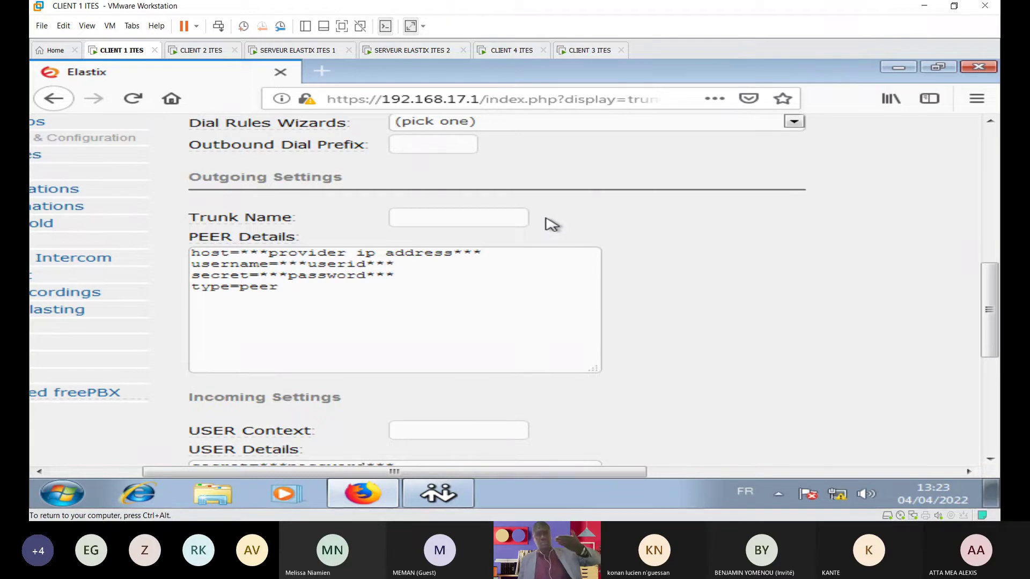
{"action": "mouse_move", "coordinate": [997, 318]}
{"action": "left_mouse_down"}
{"action": "mouse_move", "coordinate": [998, 286]}
{"action": "mouse_move", "coordinate": [999, 315]}
{"action": "left_mouse_up"}
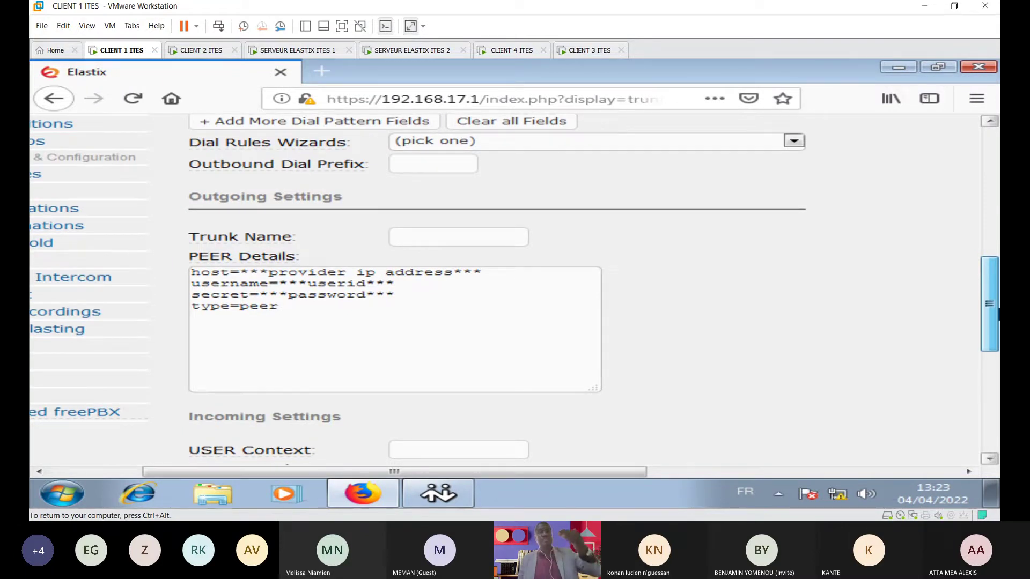
{"action": "left_click_drag", "start_coordinate": [998, 315], "coordinate": [999, 314]}
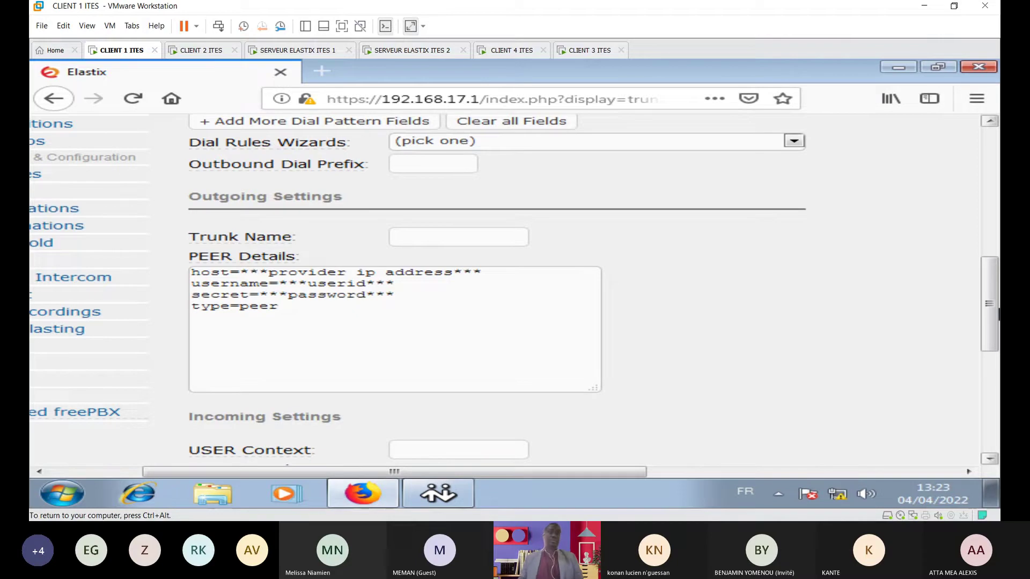
{"action": "left_click", "coordinate": [419, 238]}
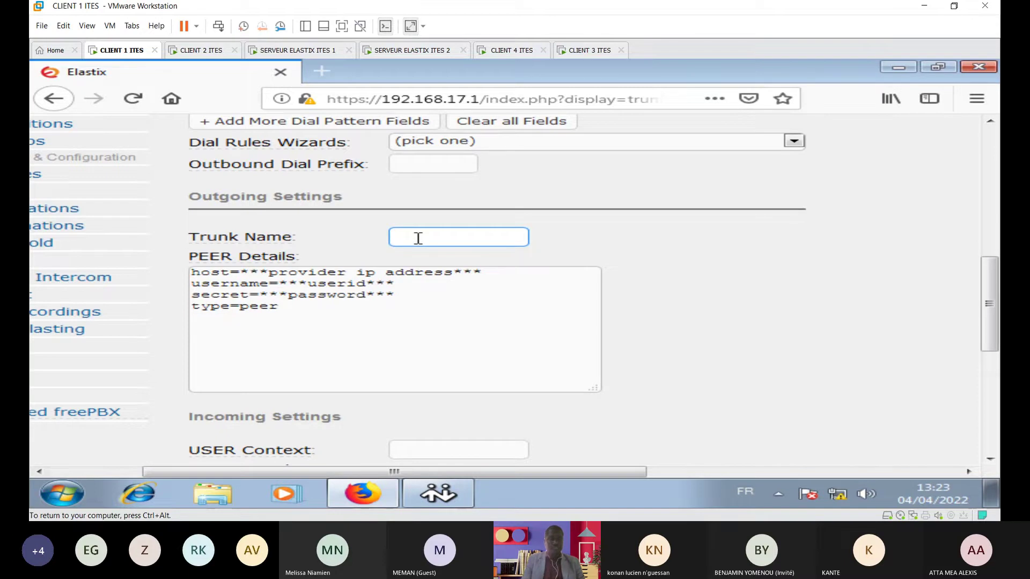
{"action": "type", "text": "plateux"}
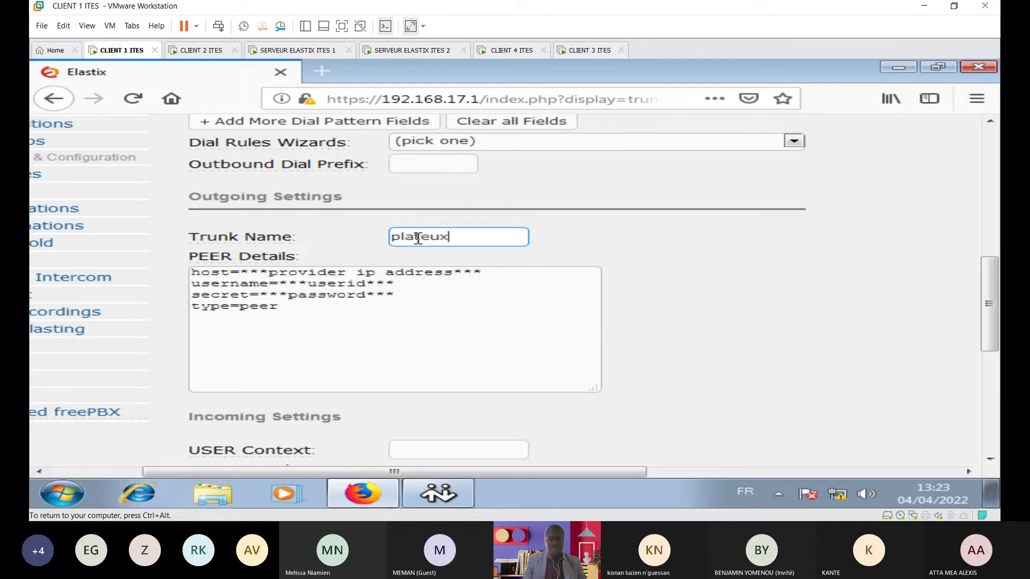
{"action": "key", "text": "BackSpace"}
{"action": "key", "text": "BackSpace"}
{"action": "type", "text": "aux"}
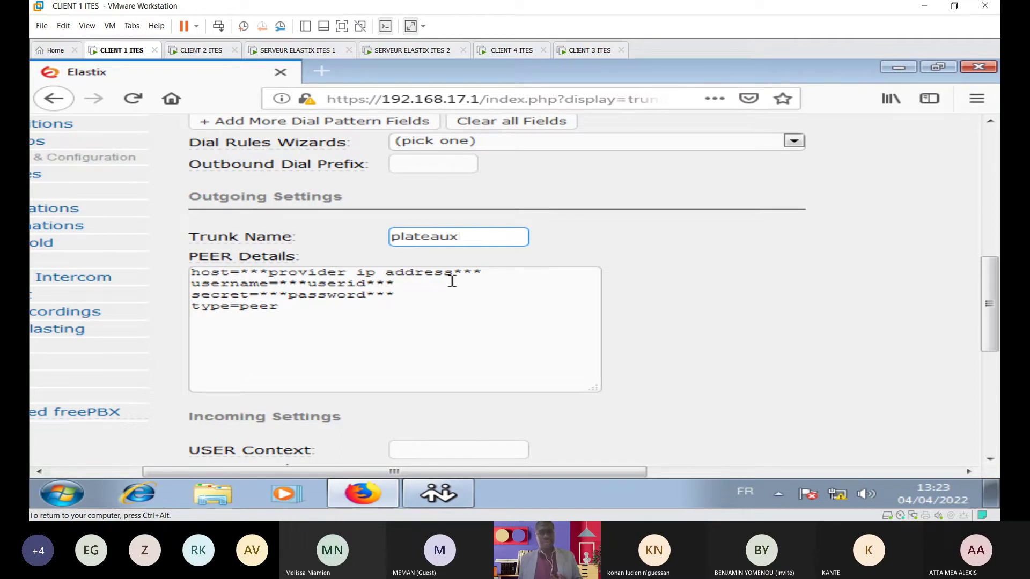
Step: On the SERVEUR ELASTIX ITES 2 console, clear the screen and run ifconfig eth1 to read 197.100.10.2
{"action": "left_click", "coordinate": [417, 53]}
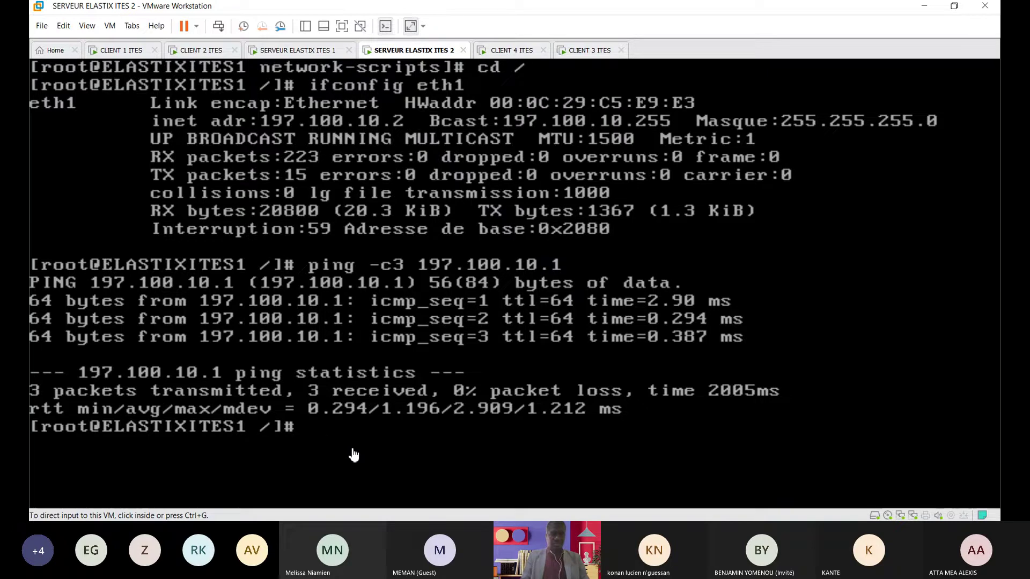
{"action": "left_click", "coordinate": [329, 391]}
{"action": "type", "text": "clear"}
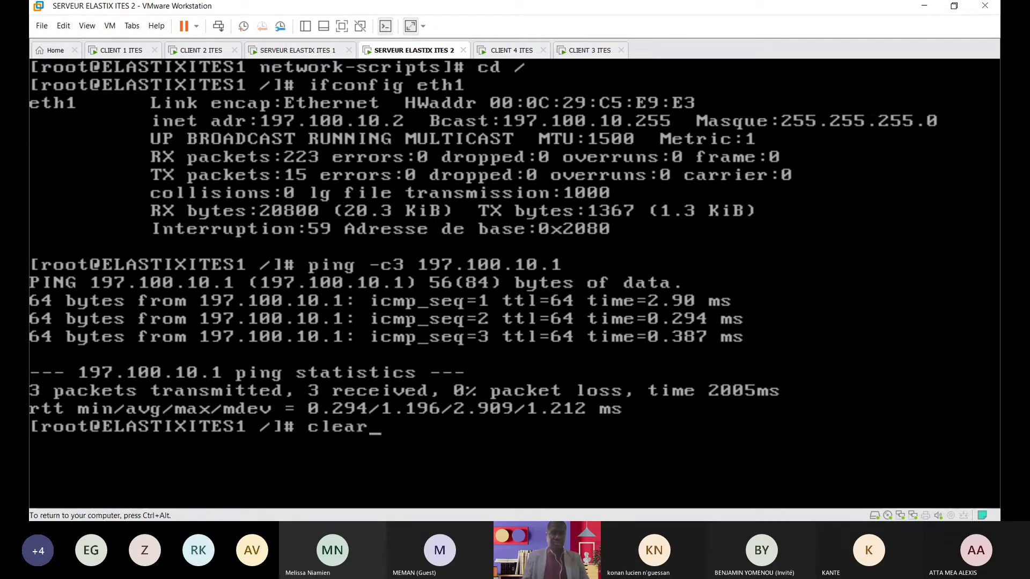
{"action": "key", "text": "Return"}
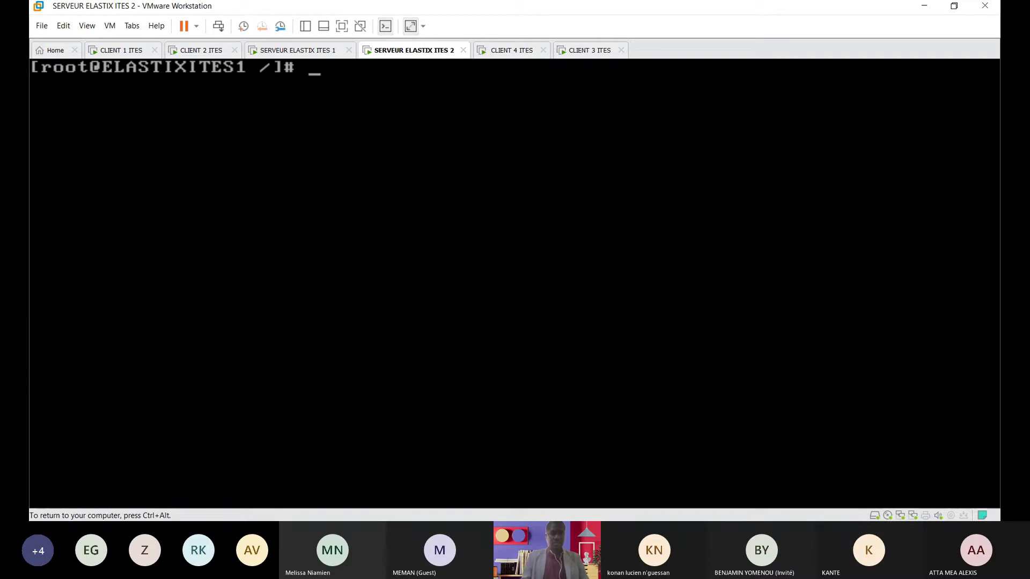
{"action": "type", "text": "ifc"}
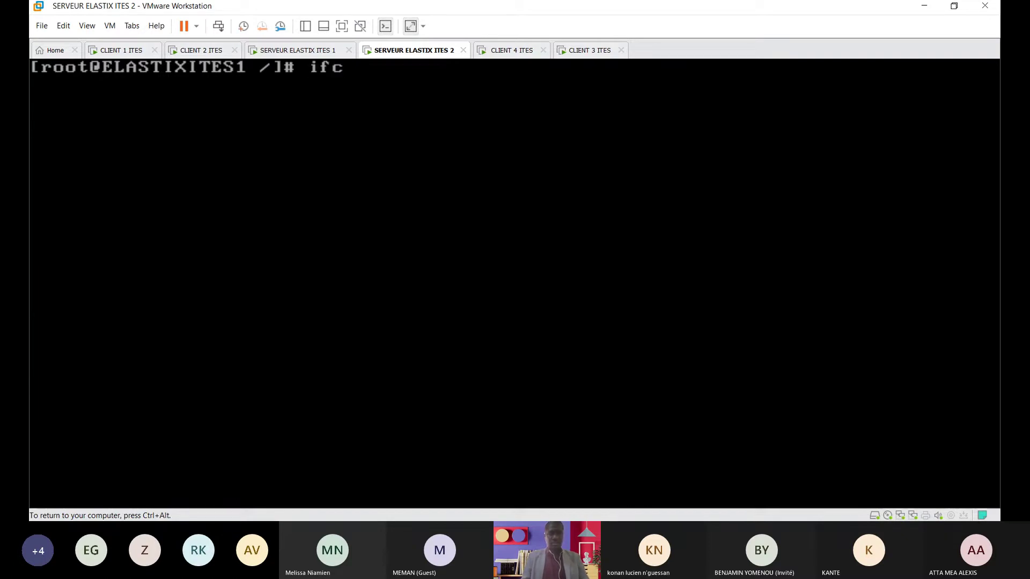
{"action": "type", "text": "onfig eth"}
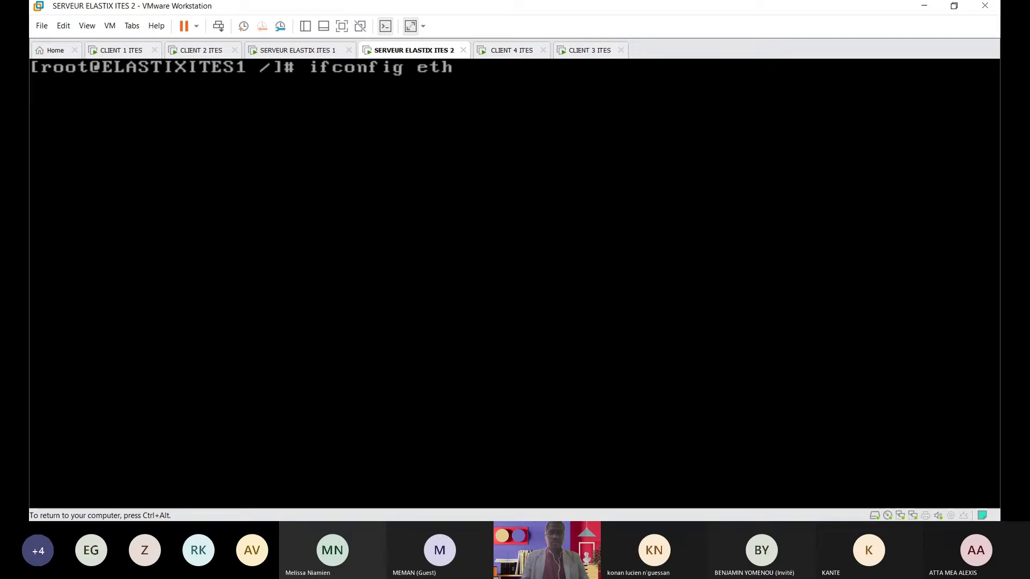
{"action": "key", "text": "Return"}
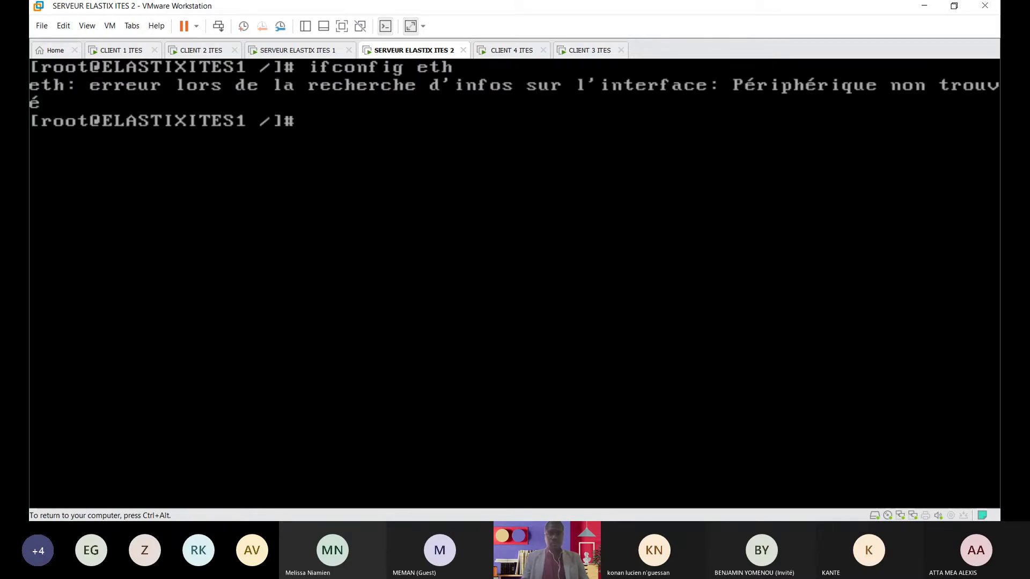
{"action": "key", "text": "Up"}
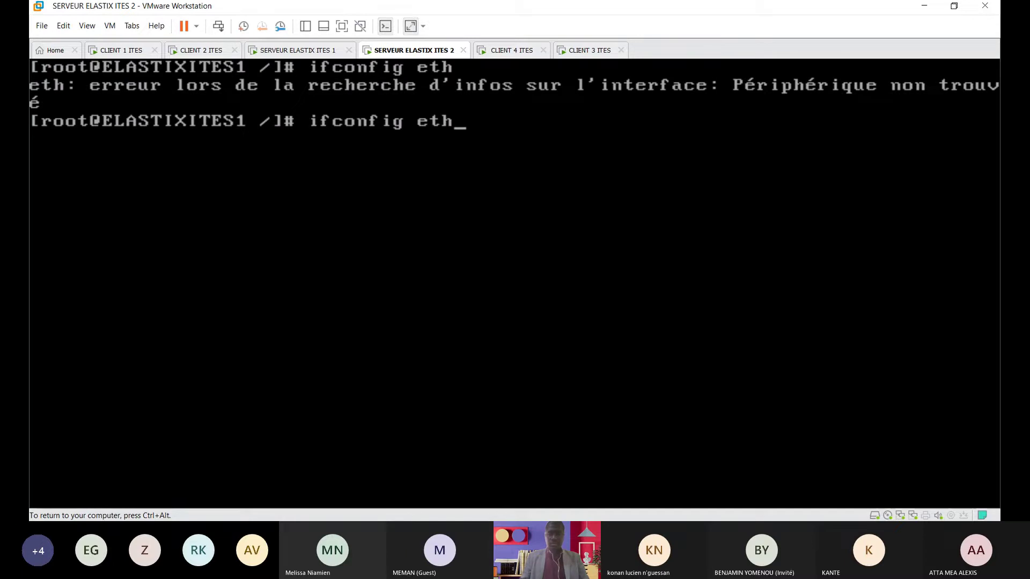
{"action": "type", "text": "1"}
{"action": "key", "text": "Return"}
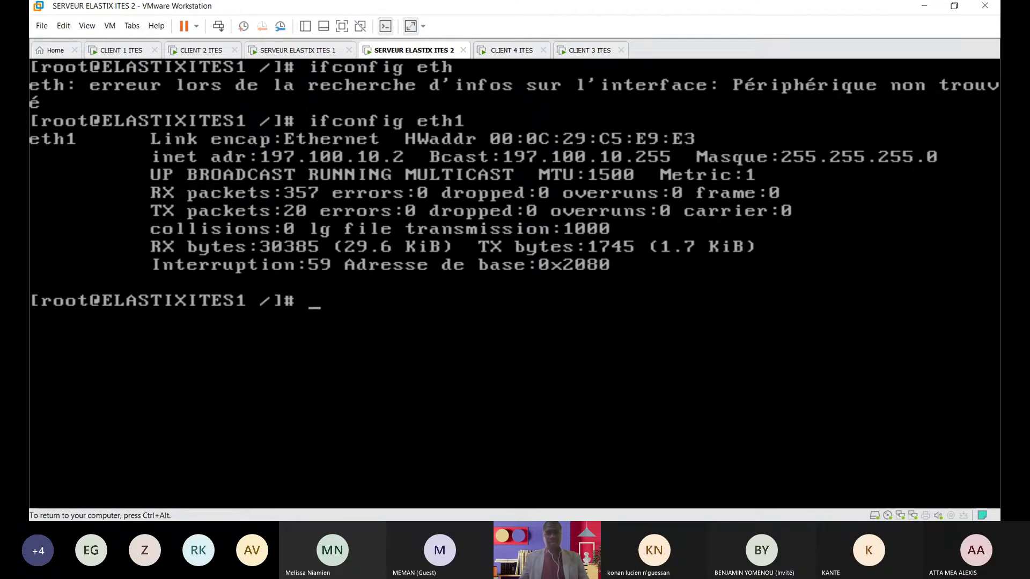
Step: Return to CLIENT 1 ITES and begin editing the PEER Details host line
{"action": "key", "text": "ctrl+alt"}
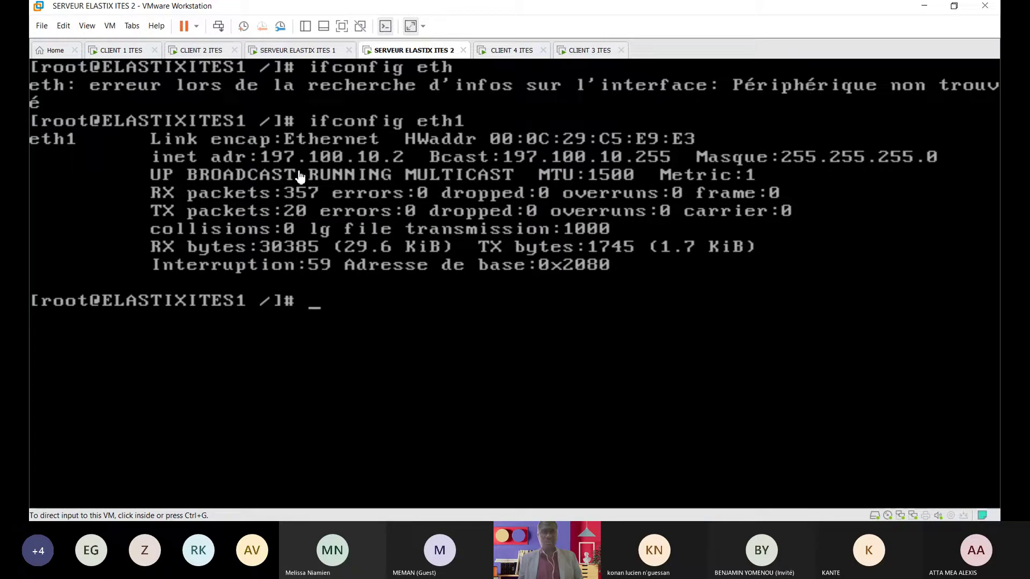
{"action": "left_click", "coordinate": [131, 50]}
{"action": "left_click", "coordinate": [489, 276]}
Step: Set PEER Details to host=197.100.10.2 and username=plateaux, and fill in the secret
{"action": "key", "text": "BackSpace"}
{"action": "key", "text": "BackSpace"}
{"action": "key", "text": "BackSpace"}
{"action": "key", "text": "BackSpace"}
{"action": "key", "text": "BackSpace"}
{"action": "key", "text": "BackSpace"}
{"action": "key", "text": "BackSpace"}
{"action": "key", "text": "BackSpace"}
{"action": "key", "text": "BackSpace"}
{"action": "key", "text": "BackSpace"}
{"action": "key", "text": "BackSpace"}
{"action": "key", "text": "BackSpace"}
{"action": "key", "text": "BackSpace"}
{"action": "key", "text": "BackSpace"}
{"action": "key", "text": "BackSpace"}
{"action": "key", "text": "BackSpace"}
{"action": "key", "text": "BackSpace"}
{"action": "key", "text": "BackSpace"}
{"action": "key", "text": "BackSpace"}
{"action": "key", "text": "BackSpace"}
{"action": "key", "text": "BackSpace"}
{"action": "key", "text": "BackSpace"}
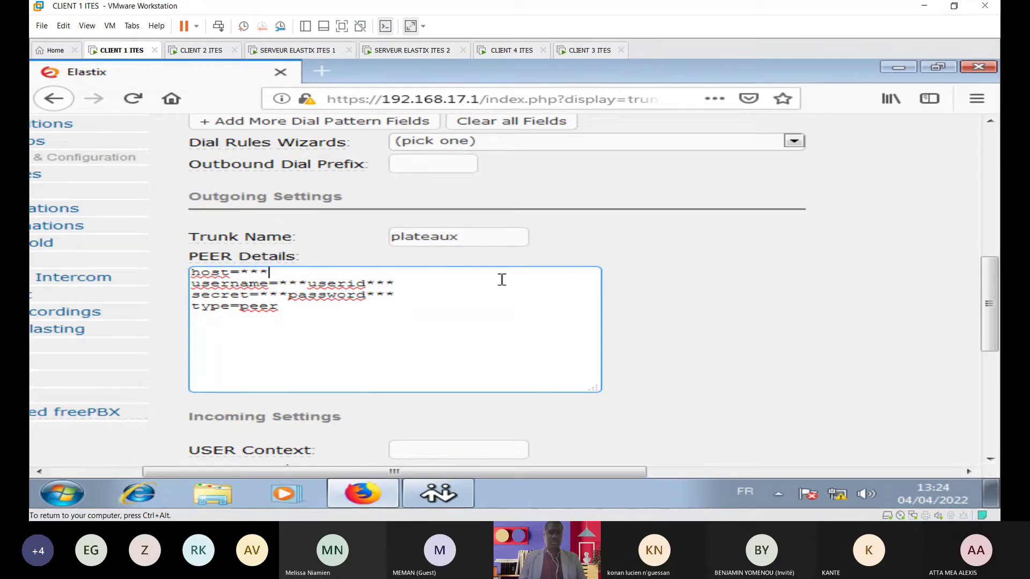
{"action": "key", "text": "BackSpace"}
{"action": "key", "text": "BackSpace"}
{"action": "key", "text": "BackSpace"}
{"action": "type", "text": "197.100.10.2"}
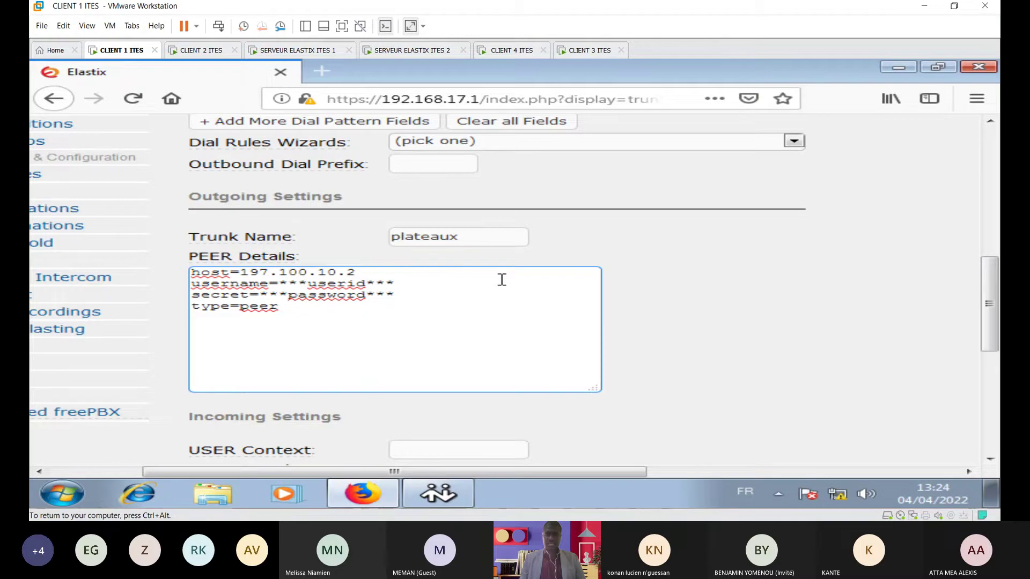
{"action": "left_click", "coordinate": [400, 285]}
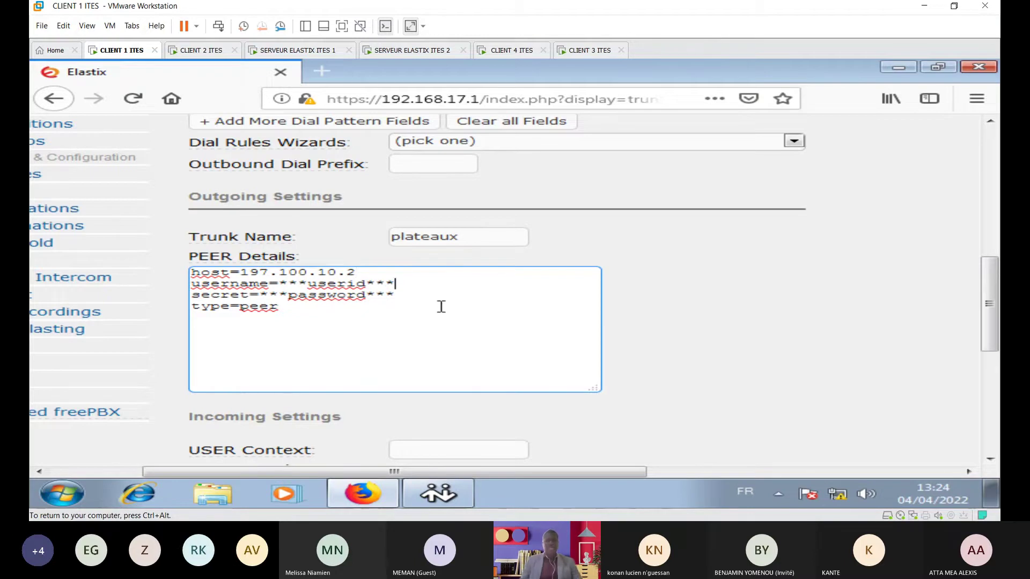
{"action": "key", "text": "BackSpace"}
{"action": "key", "text": "BackSpace"}
{"action": "key", "text": "BackSpace"}
{"action": "key", "text": "BackSpace"}
{"action": "key", "text": "BackSpace"}
{"action": "key", "text": "BackSpace"}
{"action": "key", "text": "BackSpace"}
{"action": "key", "text": "BackSpace"}
{"action": "key", "text": "BackSpace"}
{"action": "key", "text": "BackSpace"}
{"action": "key", "text": "BackSpace"}
{"action": "key", "text": "BackSpace"}
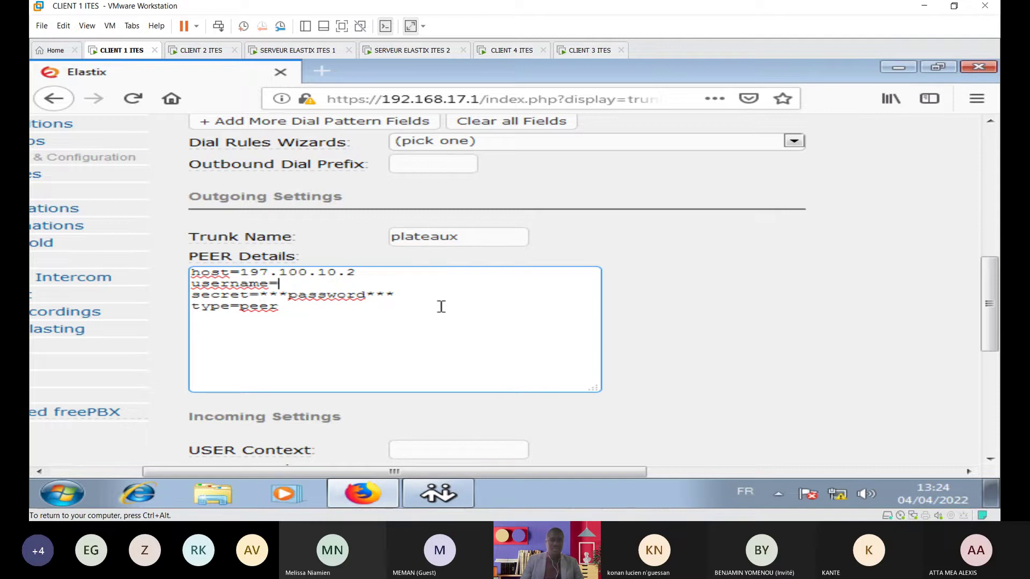
{"action": "type", "text": "plate"}
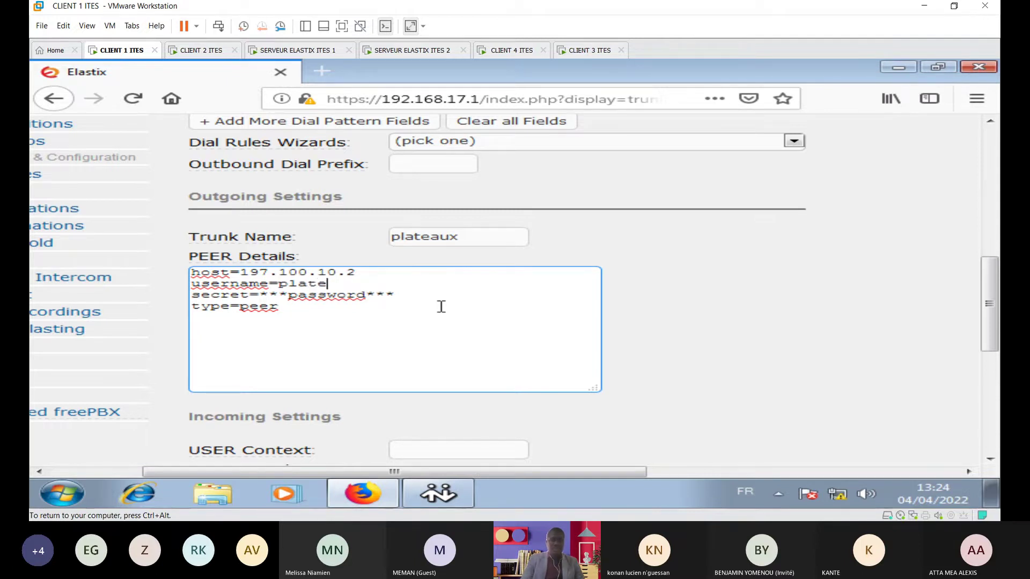
{"action": "type", "text": "aux"}
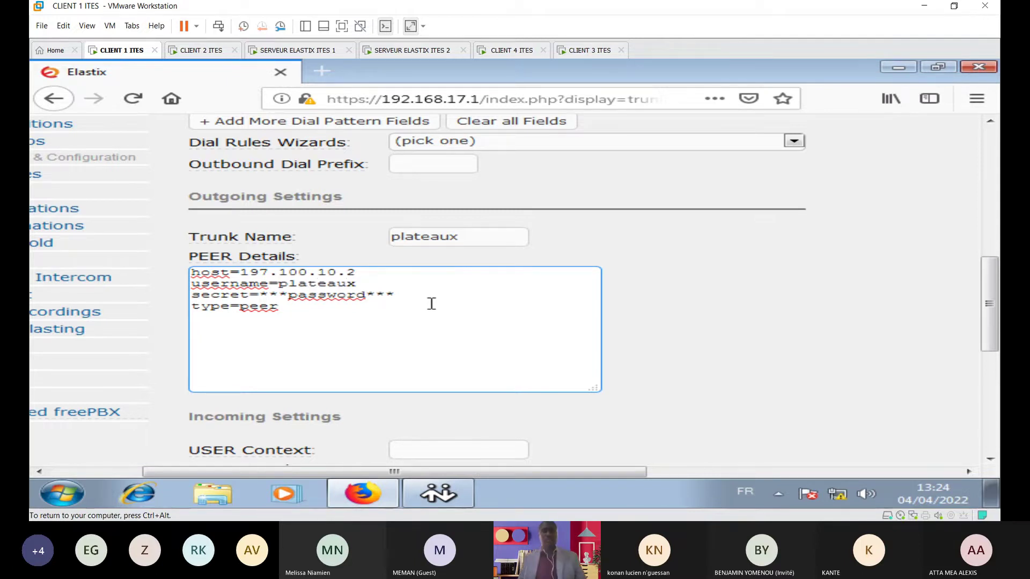
{"action": "left_click", "coordinate": [400, 295]}
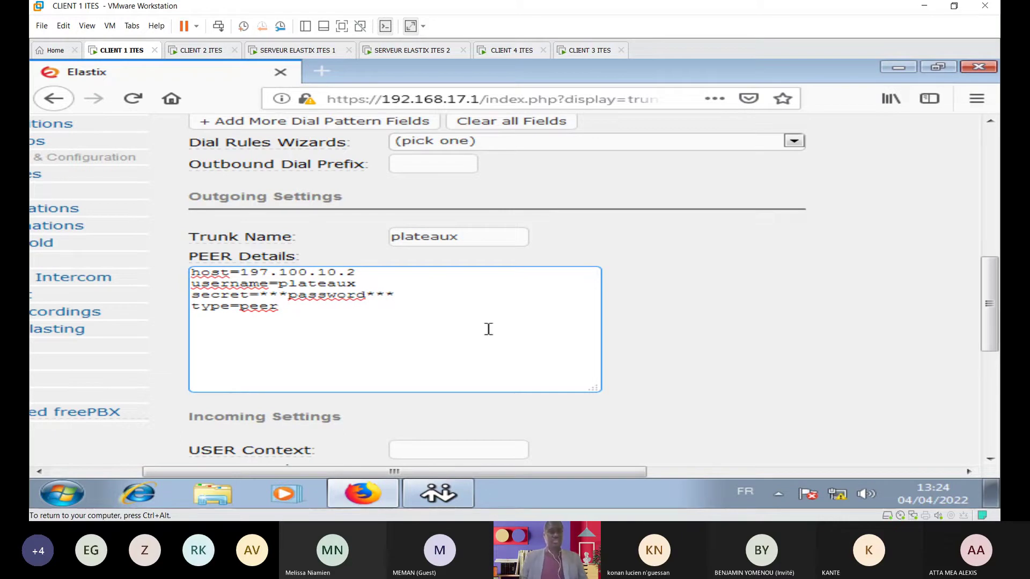
{"action": "key", "text": "BackSpace"}
{"action": "key", "text": "BackSpace"}
{"action": "key", "text": "BackSpace"}
{"action": "key", "text": "BackSpace"}
{"action": "key", "text": "BackSpace"}
{"action": "key", "text": "BackSpace"}
{"action": "key", "text": "BackSpace"}
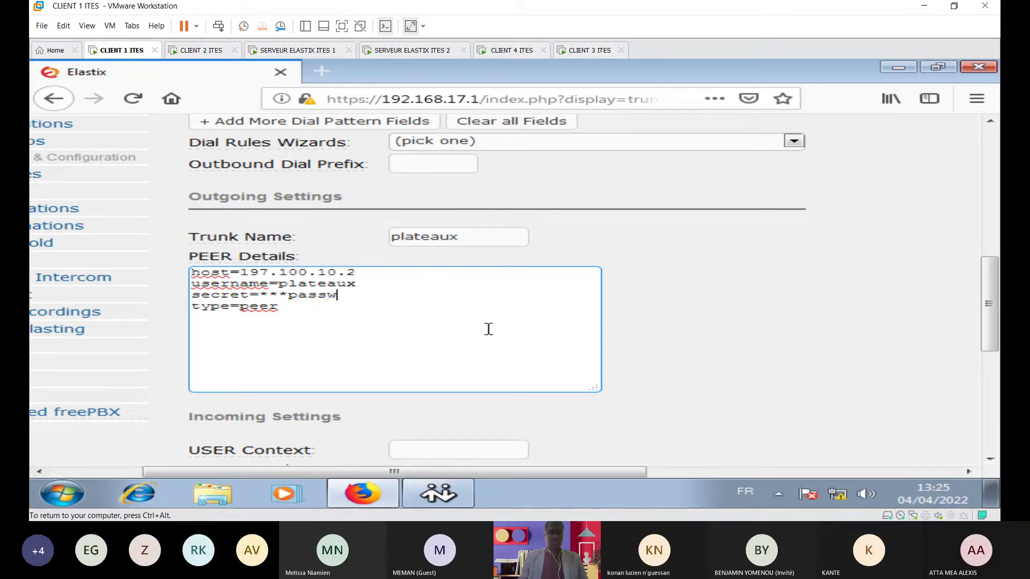
{"action": "key", "text": "BackSpace"}
{"action": "key", "text": "BackSpace"}
{"action": "key", "text": "BackSpace"}
{"action": "key", "text": "BackSpace"}
{"action": "key", "text": "BackSpace"}
{"action": "key", "text": "BackSpace"}
{"action": "key", "text": "BackSpace"}
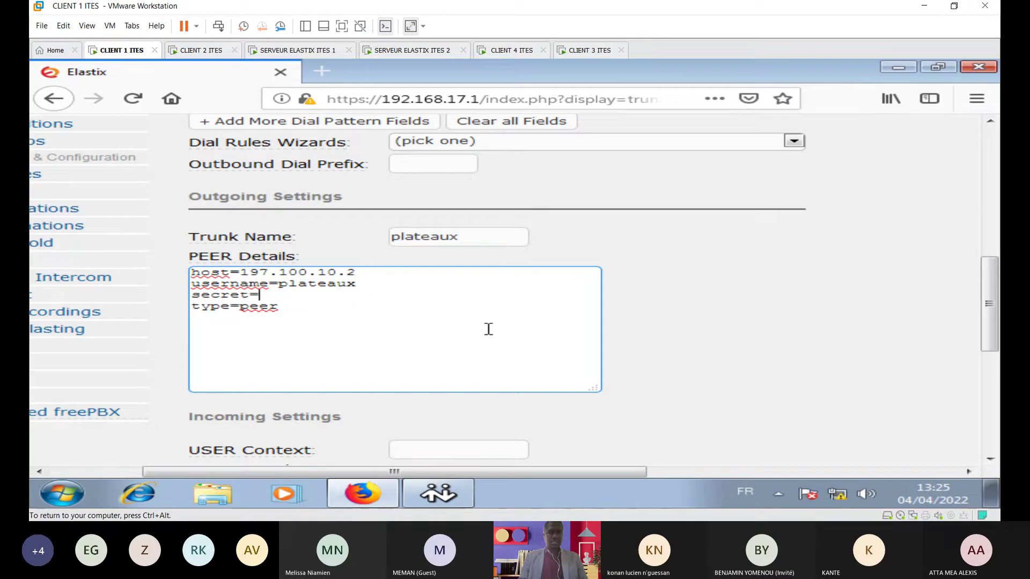
{"action": "type", "text": "plateaux"}
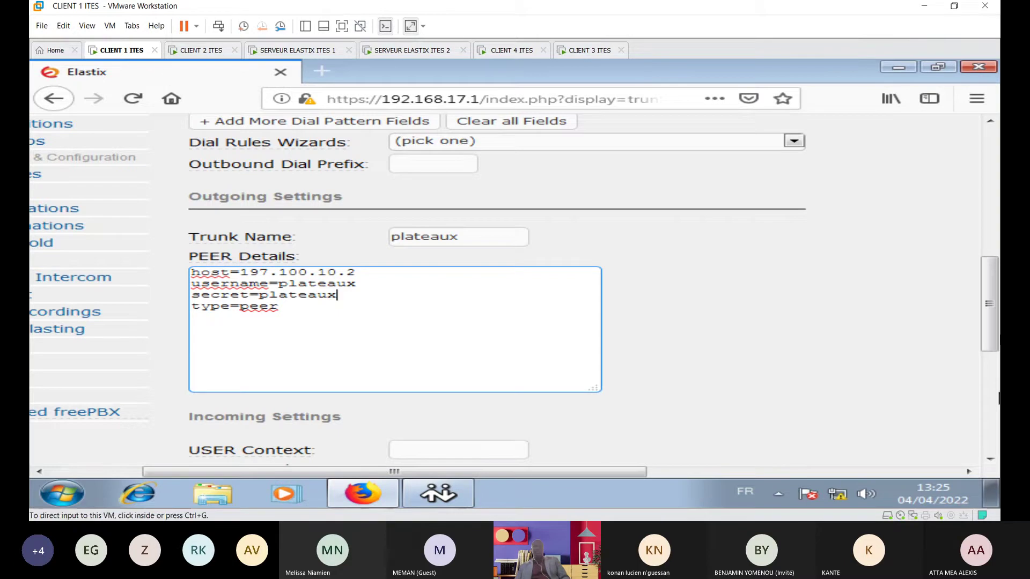
{"action": "left_click_drag", "start_coordinate": [995, 293], "coordinate": [989, 329]}
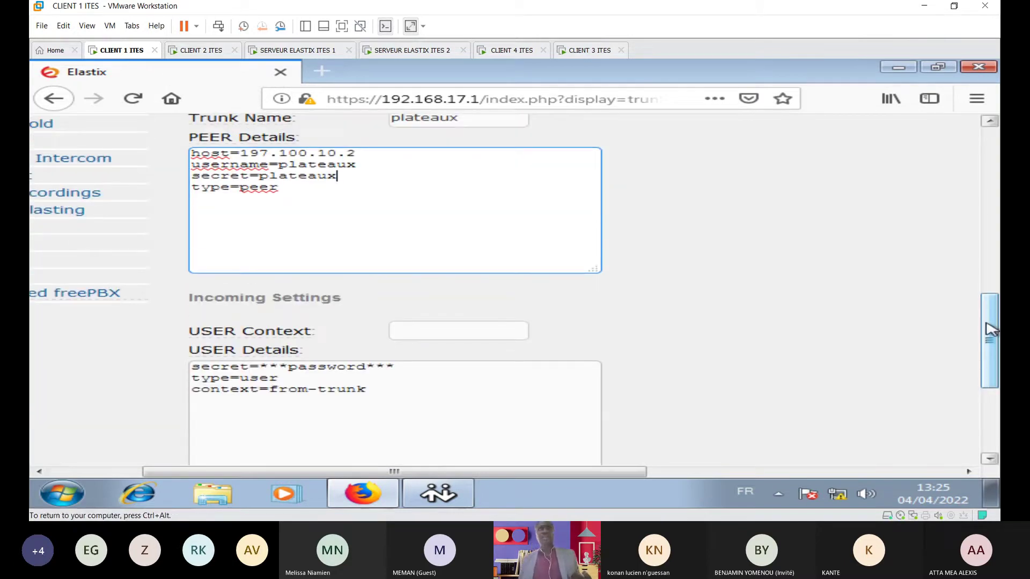
Step: Enter abobo as USER Context, replace the USER Details secret placeholder, and scroll to Submit Changes
{"action": "left_click", "coordinate": [439, 329]}
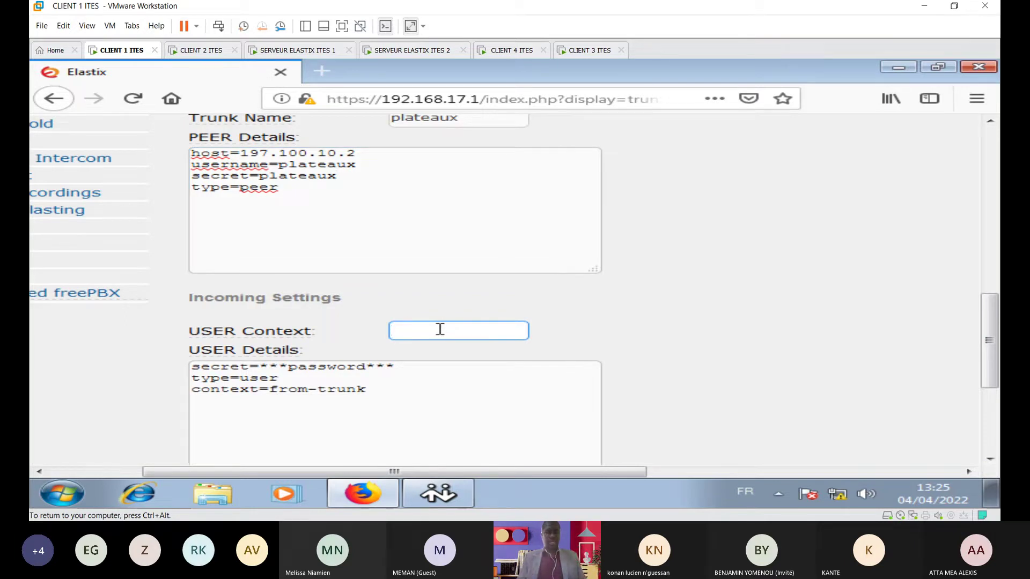
{"action": "type", "text": "abobo"}
{"action": "left_click", "coordinate": [408, 367]}
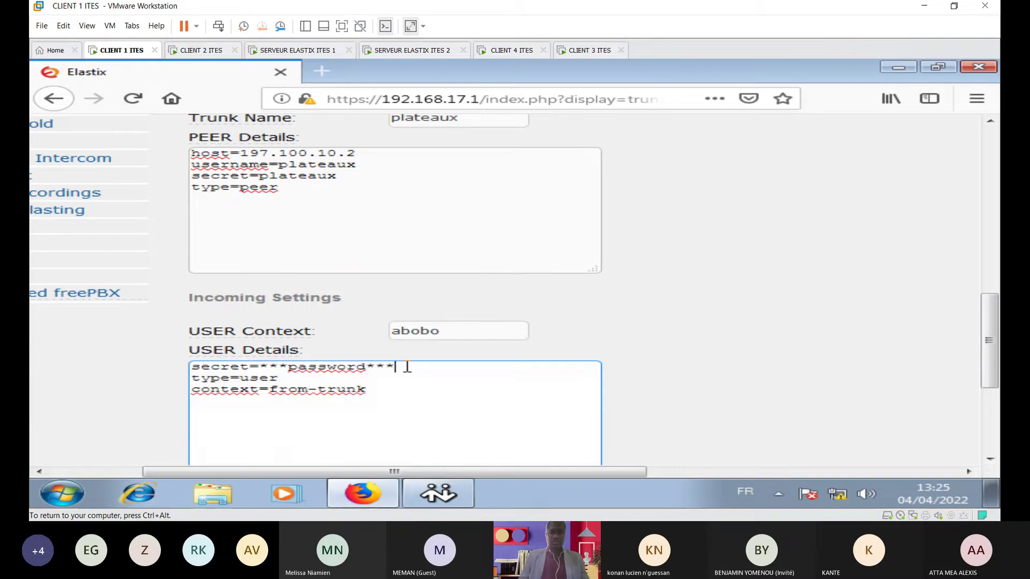
{"action": "key", "text": "BackSpace"}
{"action": "key", "text": "BackSpace"}
{"action": "key", "text": "BackSpace"}
{"action": "key", "text": "BackSpace"}
{"action": "key", "text": "BackSpace"}
{"action": "key", "text": "BackSpace"}
{"action": "key", "text": "BackSpace"}
{"action": "key", "text": "BackSpace"}
{"action": "key", "text": "BackSpace"}
{"action": "key", "text": "BackSpace"}
{"action": "key", "text": "BackSpace"}
{"action": "key", "text": "BackSpace"}
{"action": "key", "text": "BackSpace"}
{"action": "key", "text": "BackSpace"}
{"action": "type", "text": "abobo"}
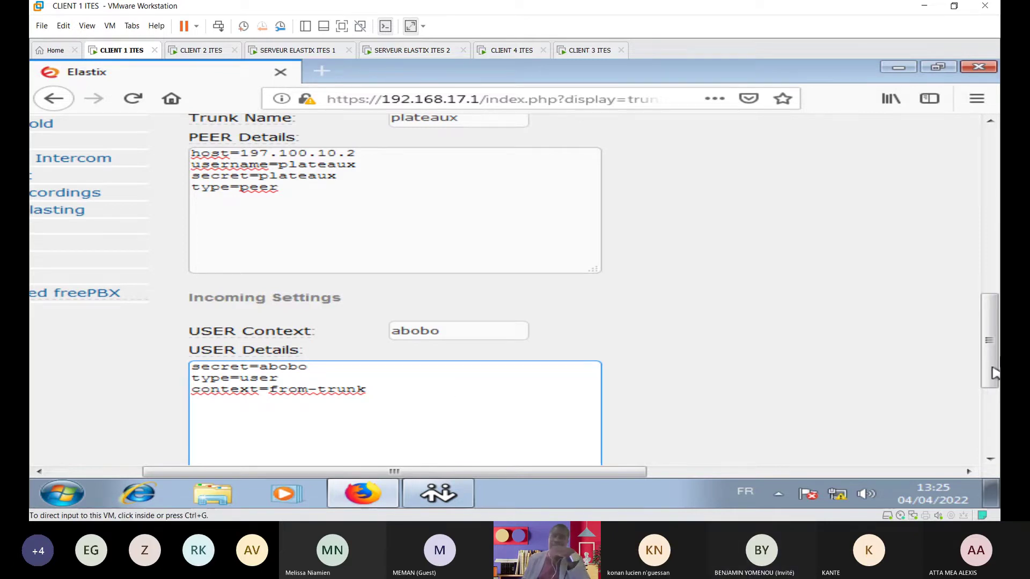
{"action": "scroll", "coordinate": [990, 375], "scroll_direction": "down", "scroll_amount": 3}
{"action": "scroll", "coordinate": [989, 375], "scroll_direction": "down", "scroll_amount": 3}
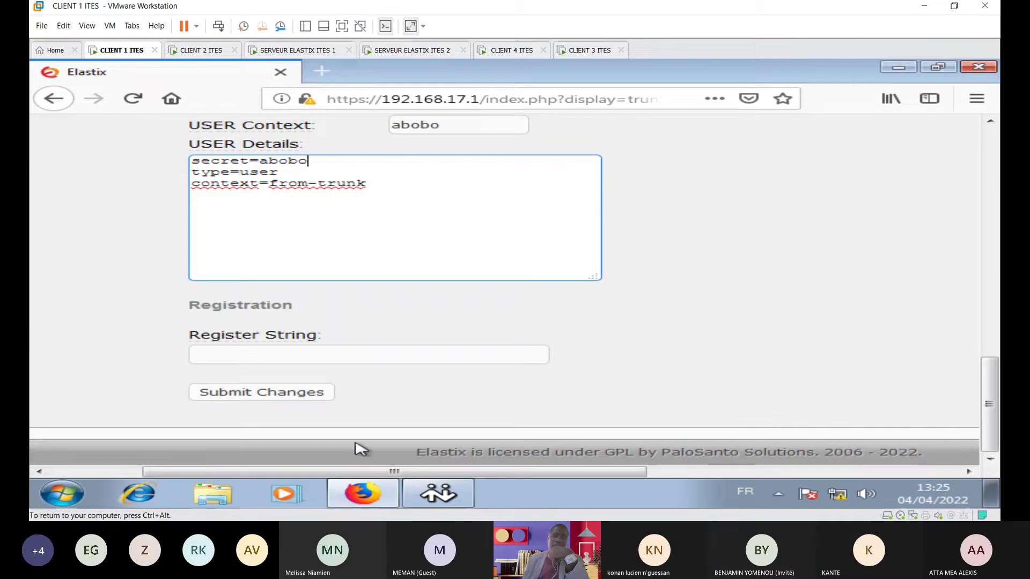
{"action": "left_click", "coordinate": [294, 397]}
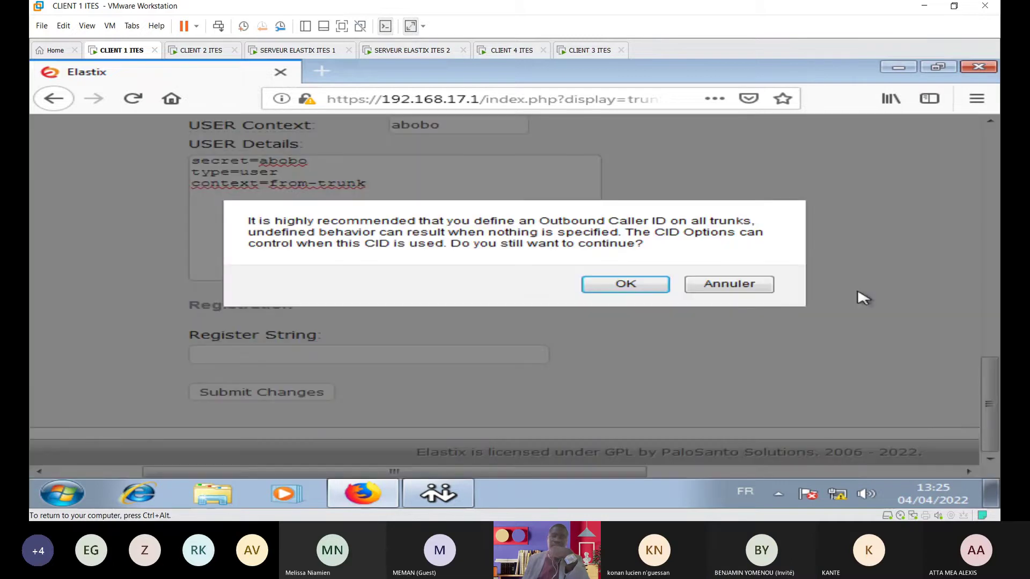
{"action": "left_click", "coordinate": [622, 283]}
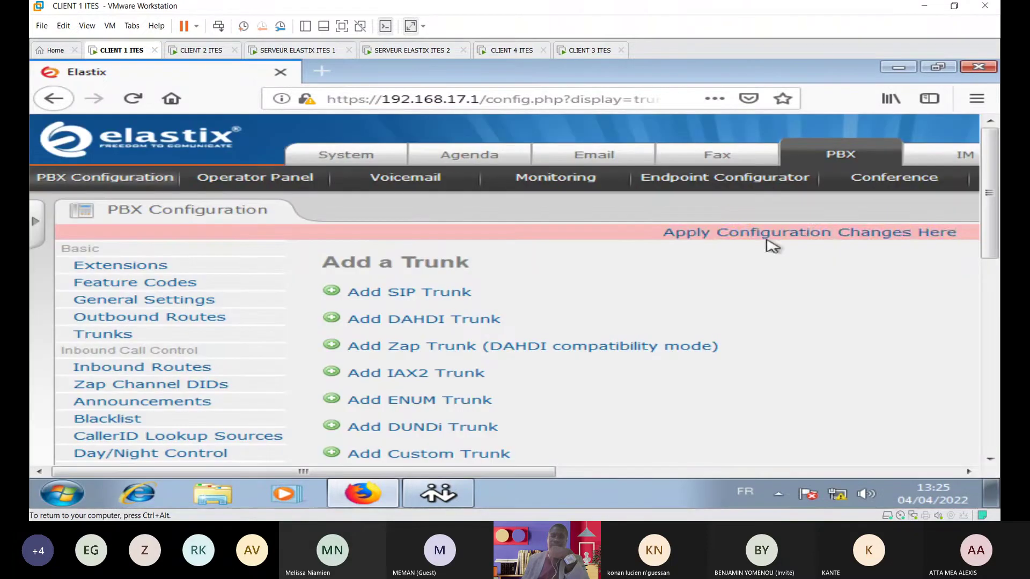
{"action": "left_click", "coordinate": [954, 311]}
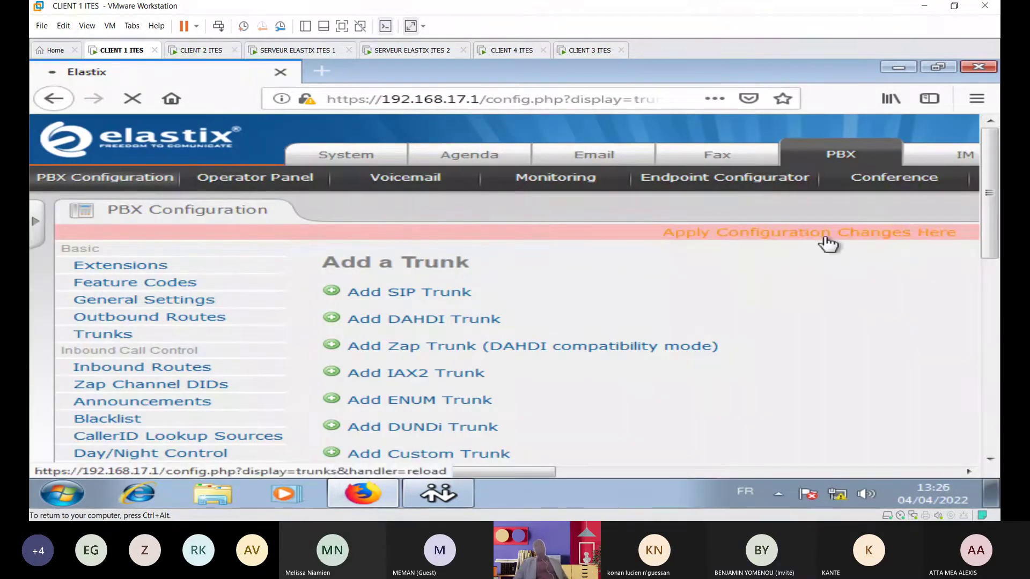
{"action": "left_click", "coordinate": [799, 239]}
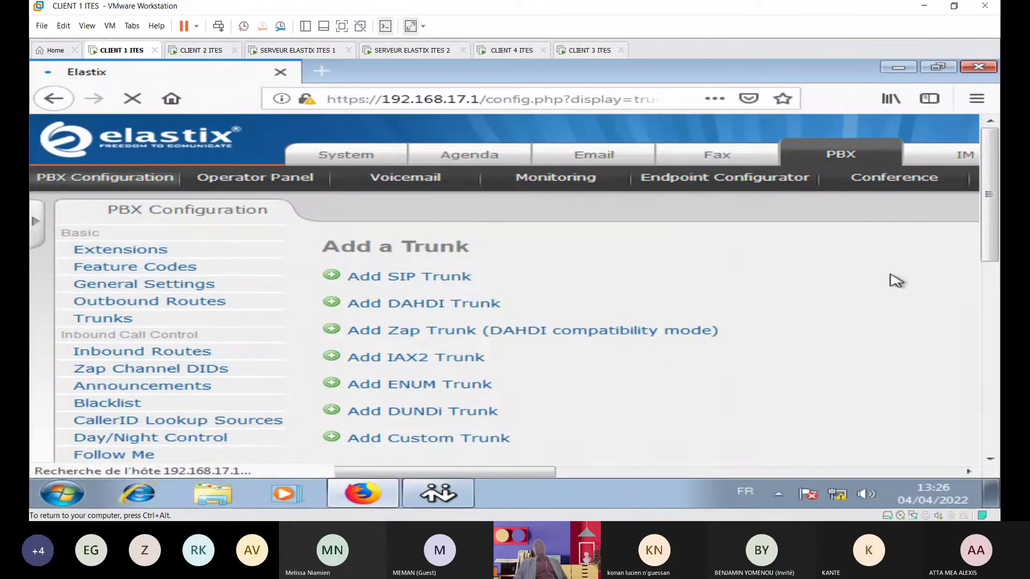
{"action": "left_click_drag", "start_coordinate": [539, 472], "coordinate": [957, 472]}
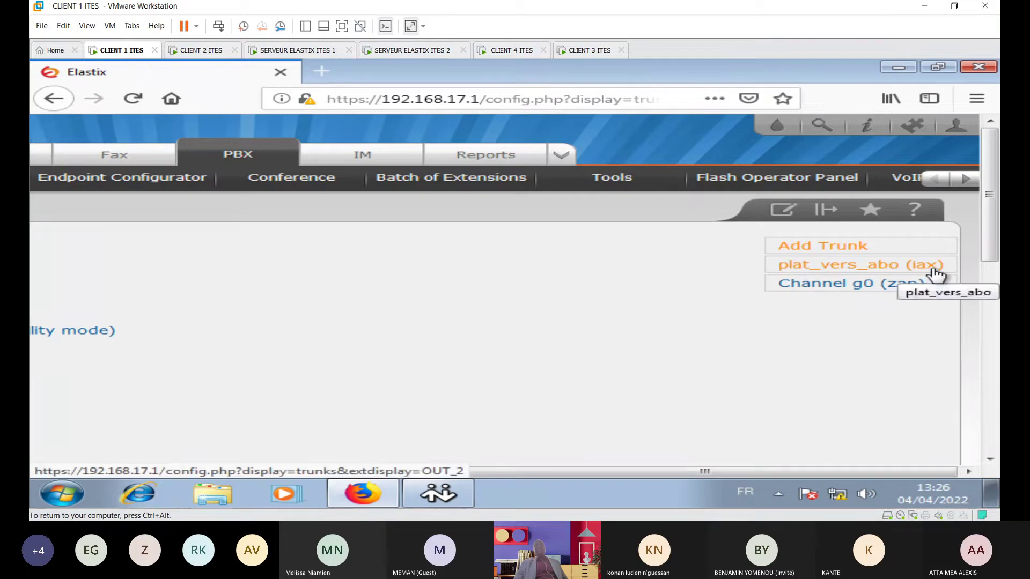
{"action": "left_click_drag", "start_coordinate": [701, 472], "coordinate": [257, 472]}
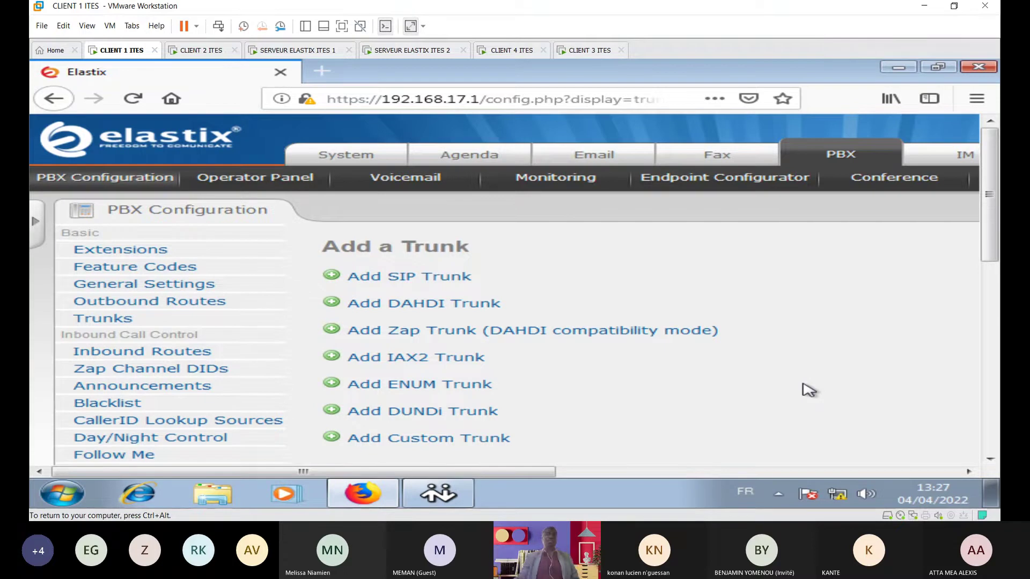
Step: Open Outbound Routes and enter route_vers_abobo as the Route Name
{"action": "left_click", "coordinate": [149, 302]}
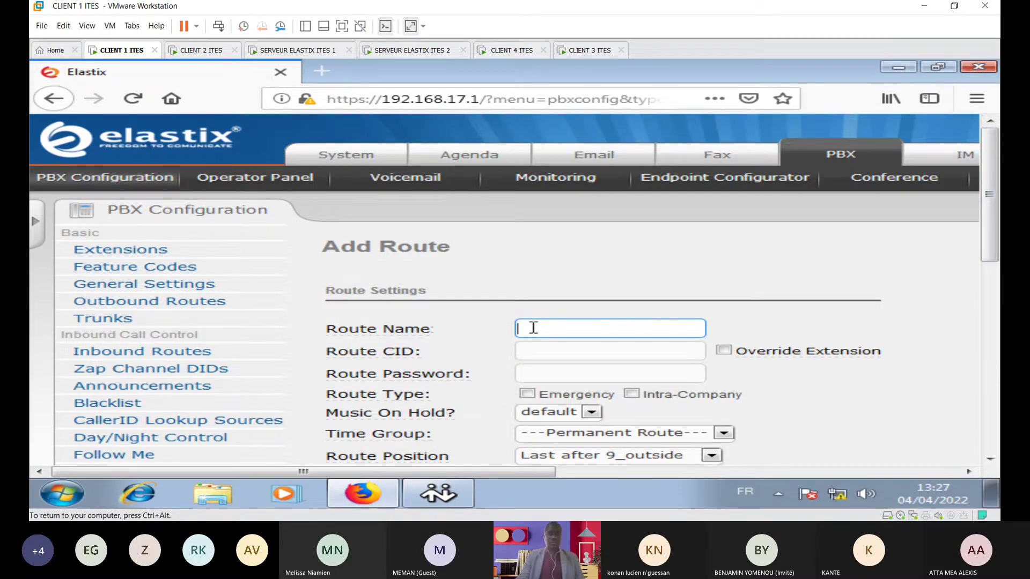
{"action": "type", "text": "route"}
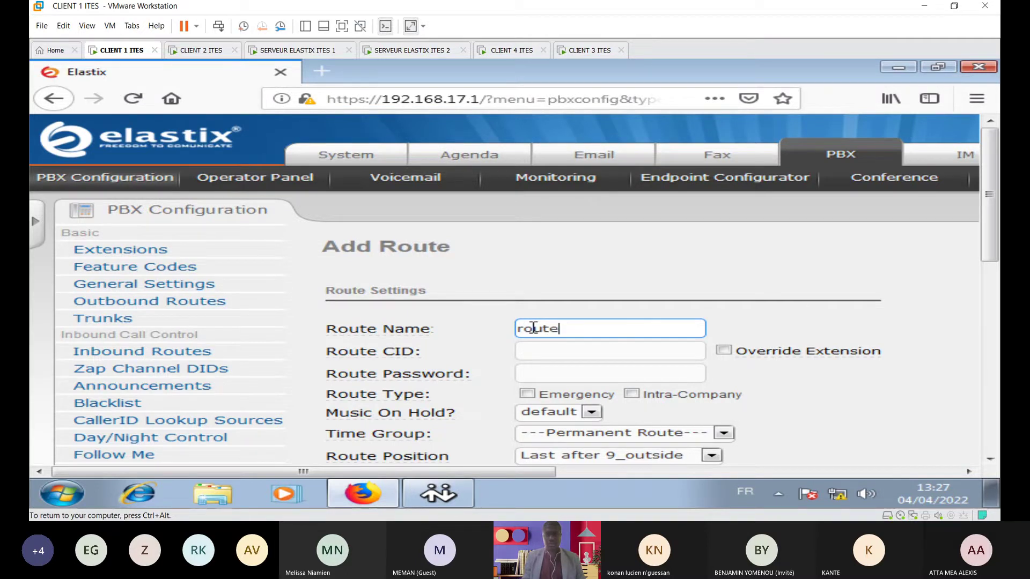
{"action": "type", "text": "_vers"}
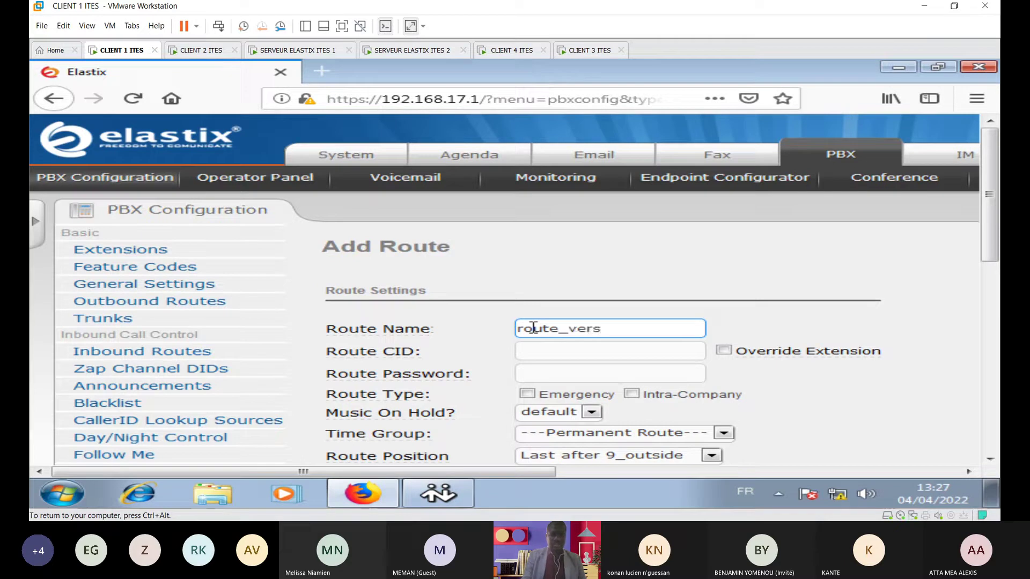
{"action": "type", "text": "_abobo"}
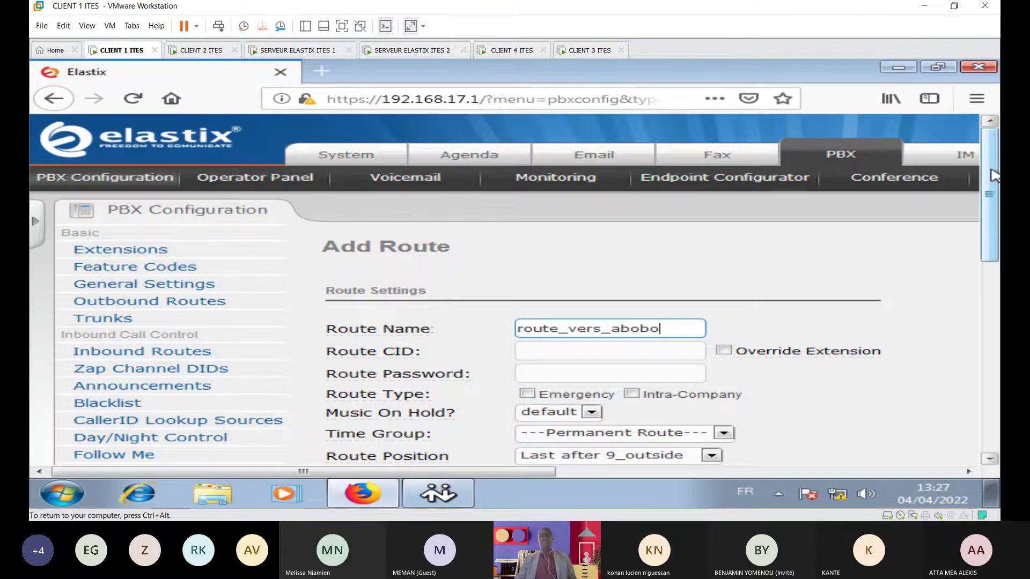
{"action": "scroll", "coordinate": [993, 140], "scroll_direction": "down", "scroll_amount": 3}
{"action": "scroll", "coordinate": [993, 139], "scroll_direction": "down", "scroll_amount": 6}
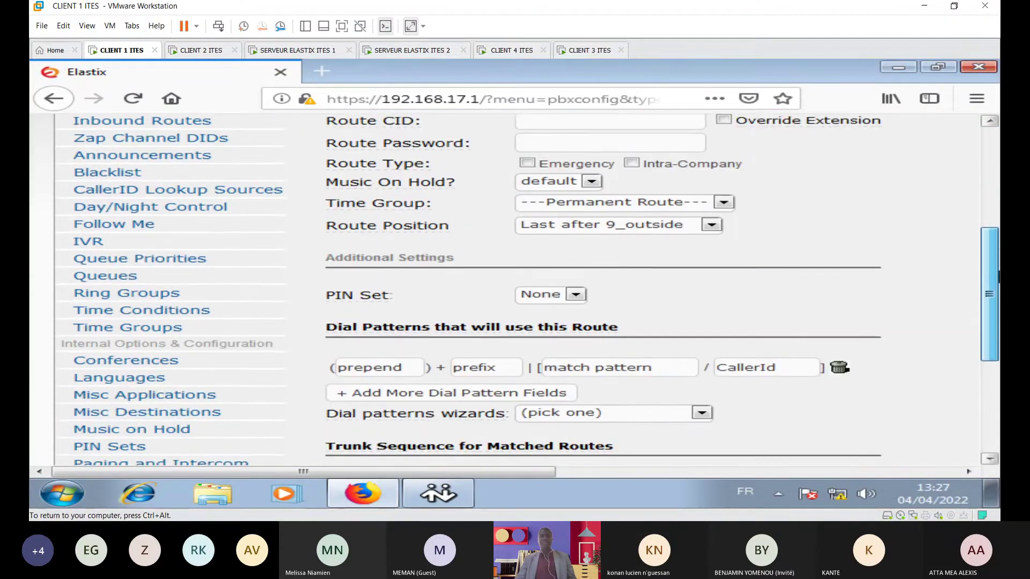
Step: Give route_vers_abobo dial pattern 2xx with plat_vers_abo as trunk sequence 0, and submit
{"action": "scroll", "coordinate": [999, 295], "scroll_direction": "down", "scroll_amount": 1}
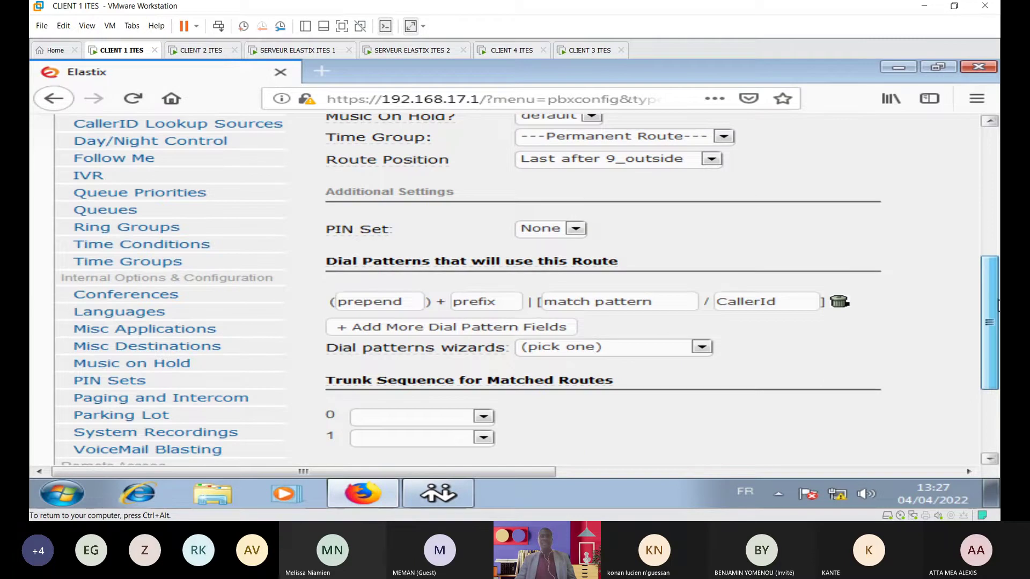
{"action": "left_click", "coordinate": [584, 299]}
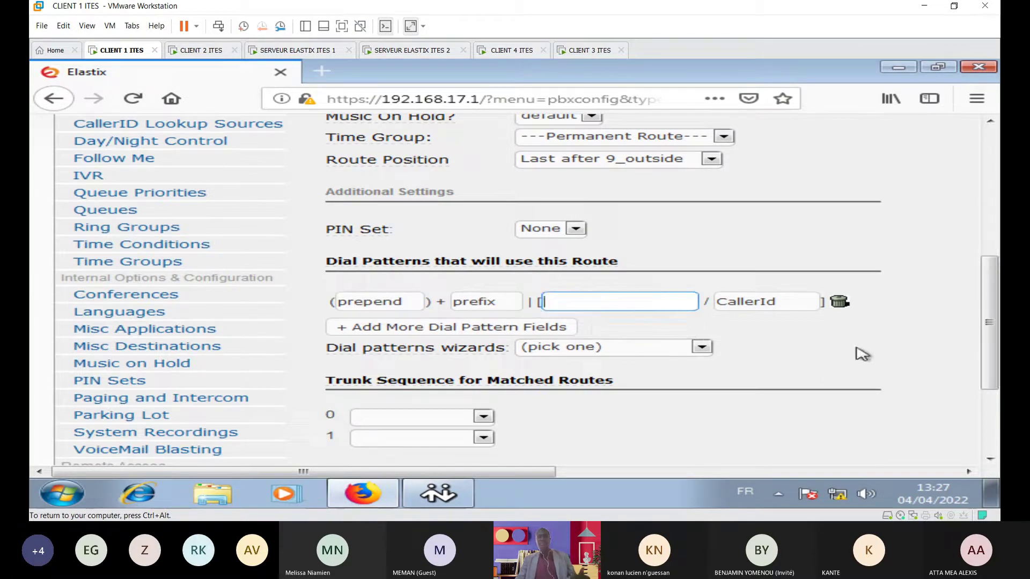
{"action": "type", "text": "2xx"}
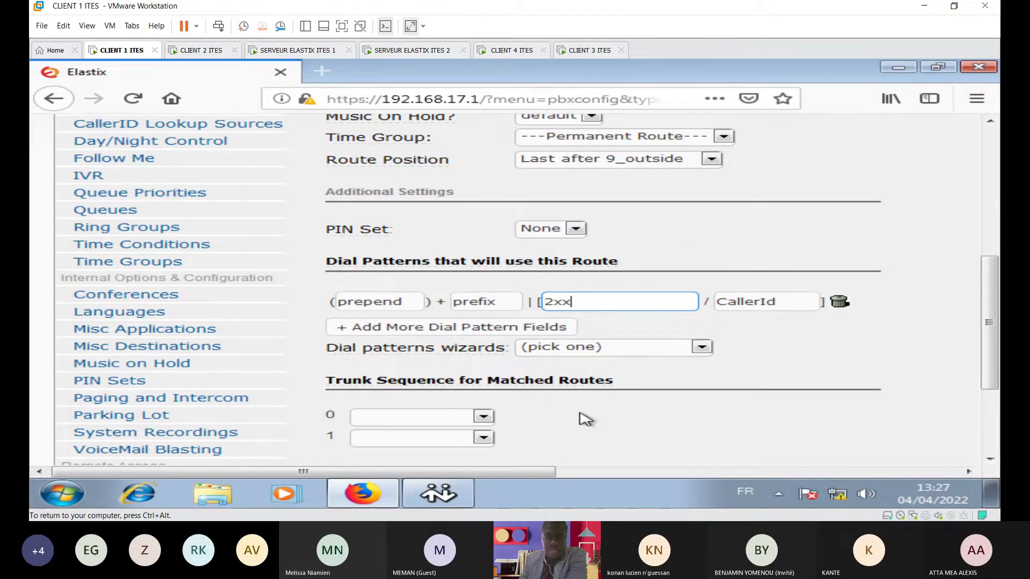
{"action": "left_click", "coordinate": [483, 416]}
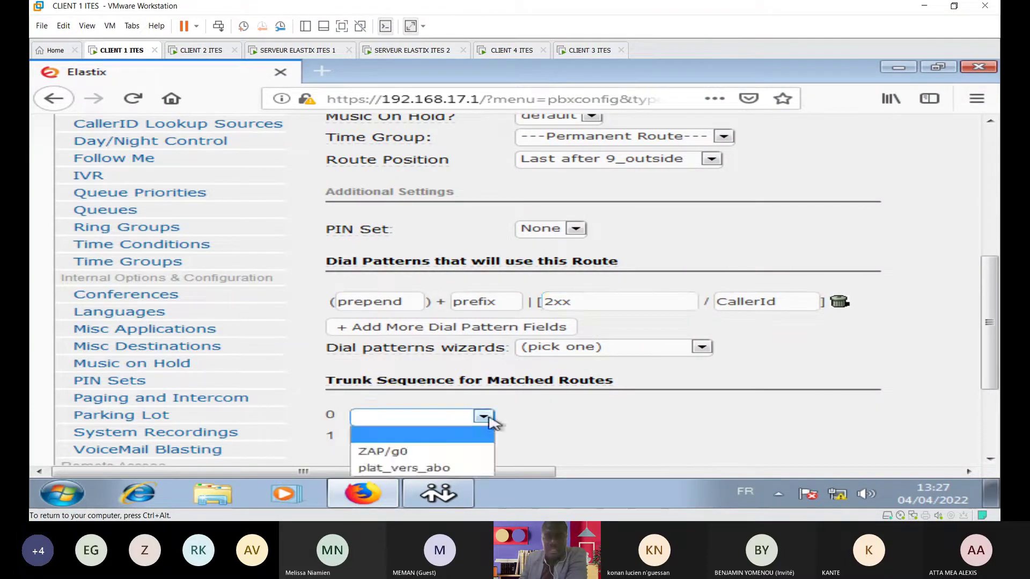
{"action": "left_click", "coordinate": [423, 472]}
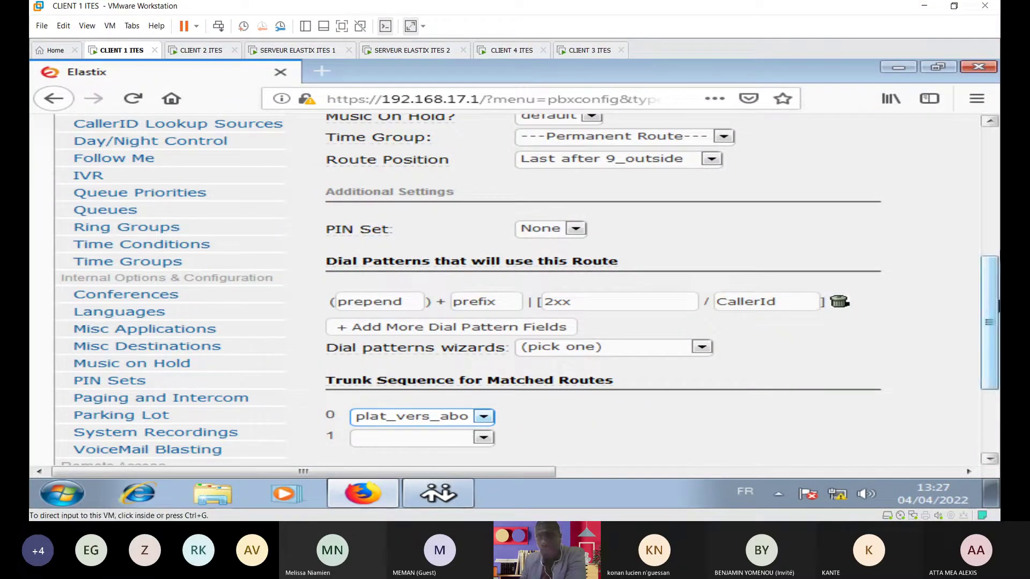
{"action": "left_click_drag", "start_coordinate": [996, 343], "coordinate": [996, 415]}
{"action": "left_click", "coordinate": [413, 334]}
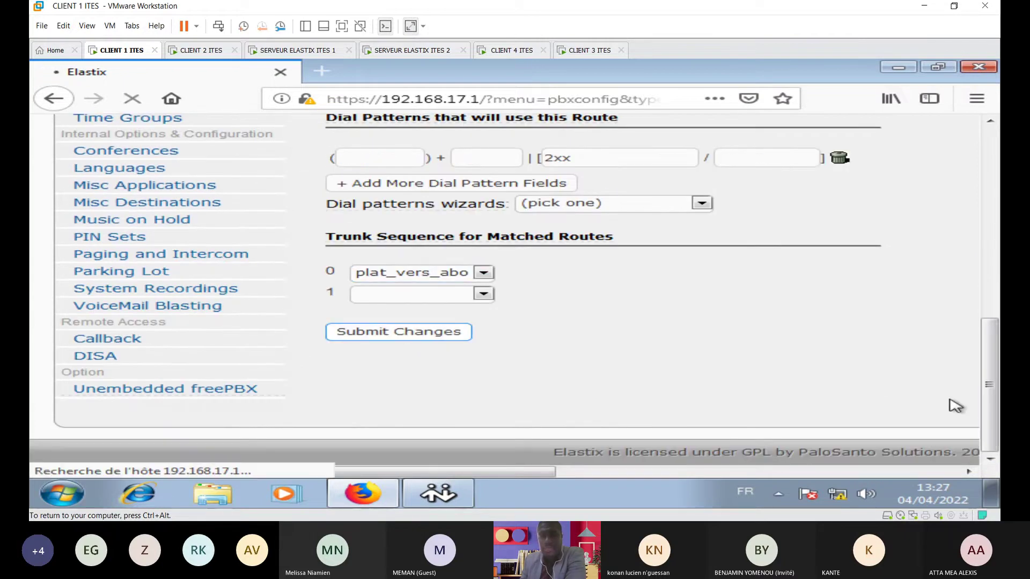
Step: Close Firefox on CLIENT 1, then launch Firefox on the CLIENT 3 ITES machine
{"action": "left_click", "coordinate": [802, 236]}
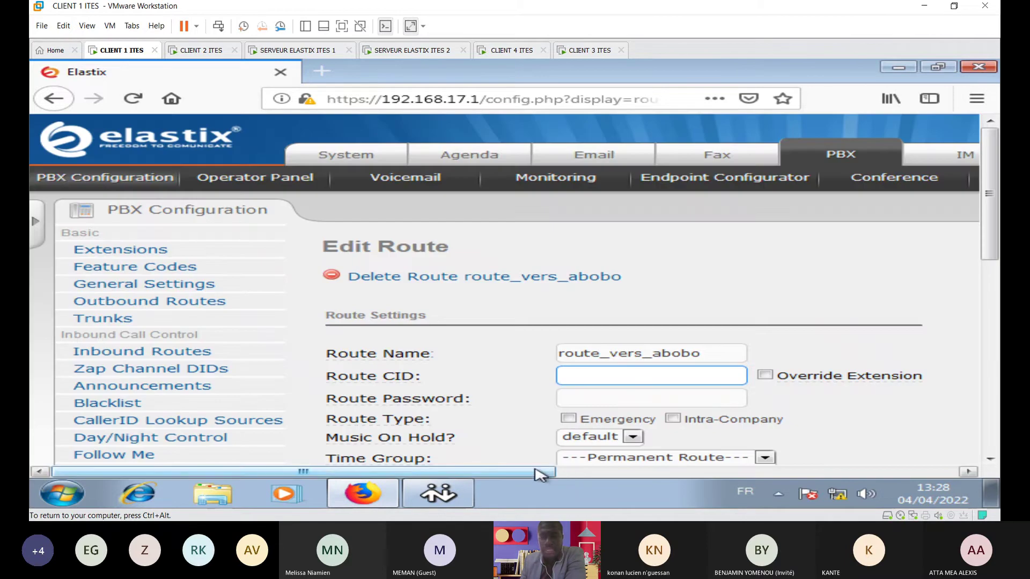
{"action": "left_click_drag", "start_coordinate": [542, 472], "coordinate": [871, 475]}
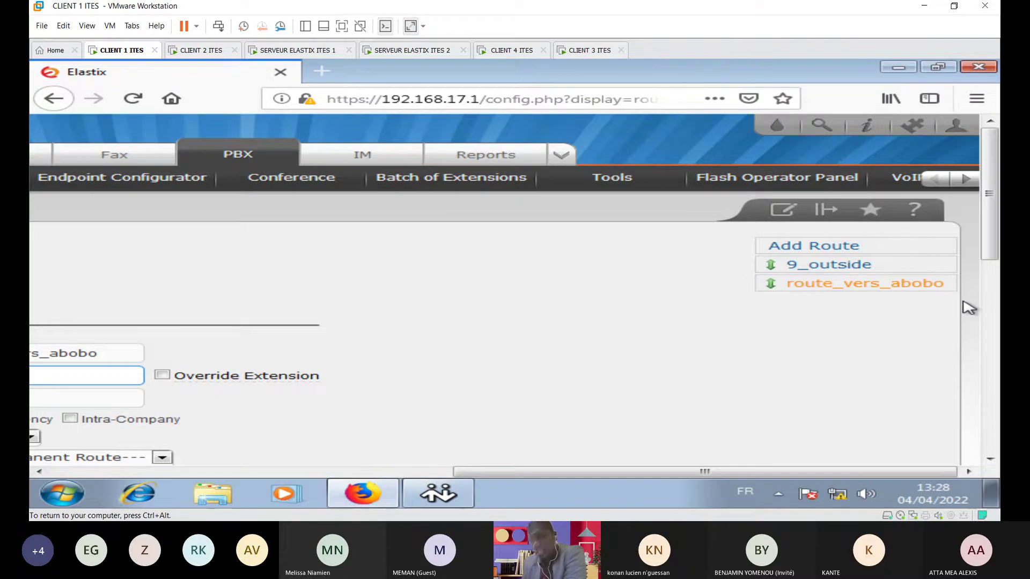
{"action": "left_click", "coordinate": [978, 67]}
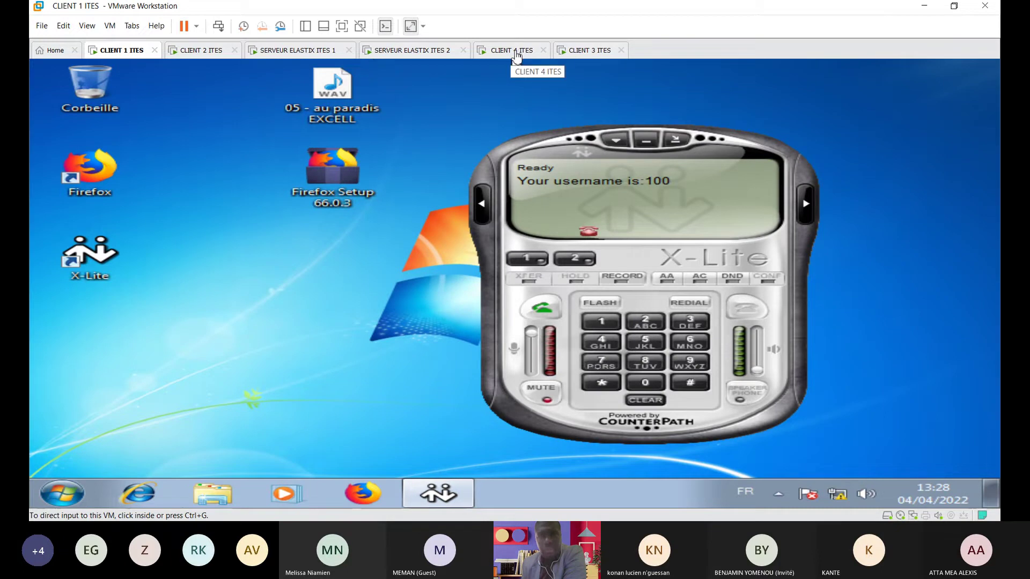
{"action": "left_click", "coordinate": [590, 49]}
{"action": "double_click", "coordinate": [99, 183]}
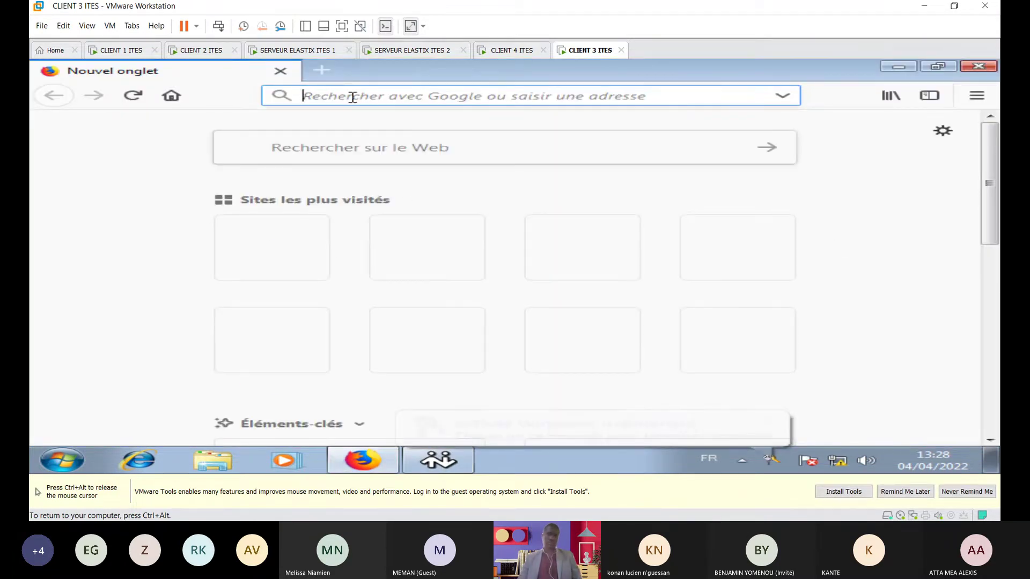
Step: Load the second Elastix server's page at 192.168.18.1 instead of 192.168.17.1
{"action": "left_click", "coordinate": [271, 250]}
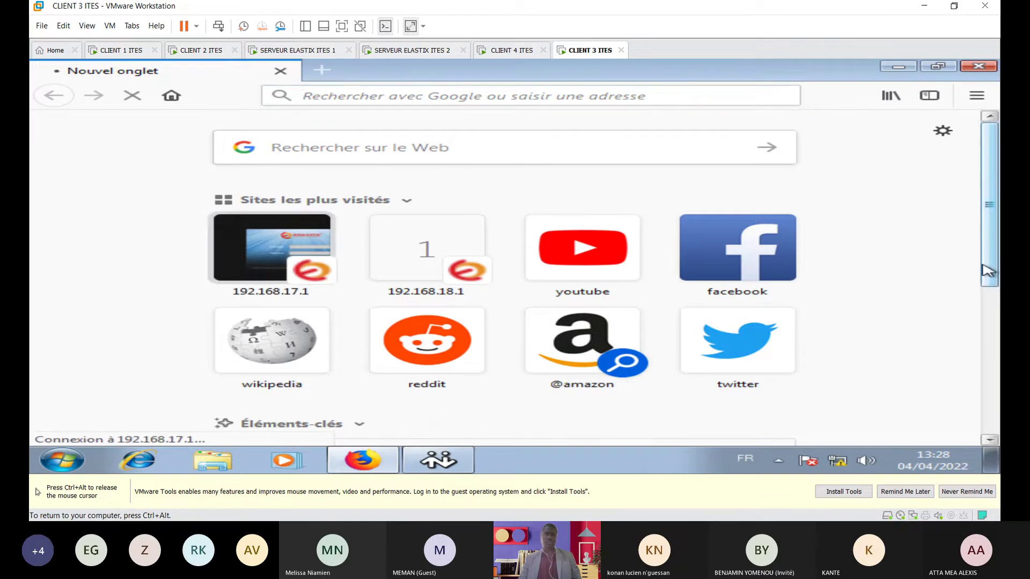
{"action": "left_click", "coordinate": [328, 95]}
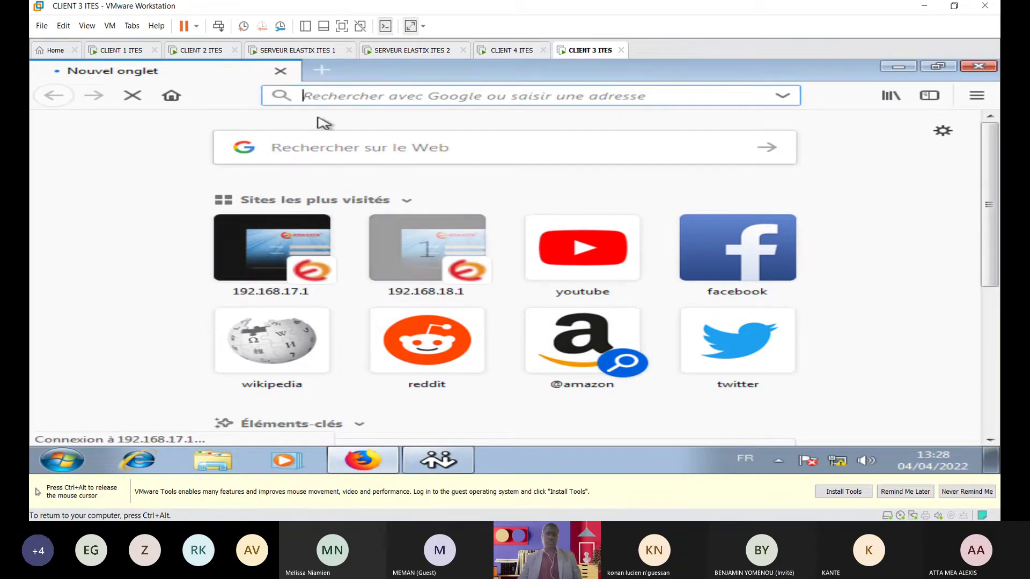
{"action": "type", "text": "192.168.17.1/"}
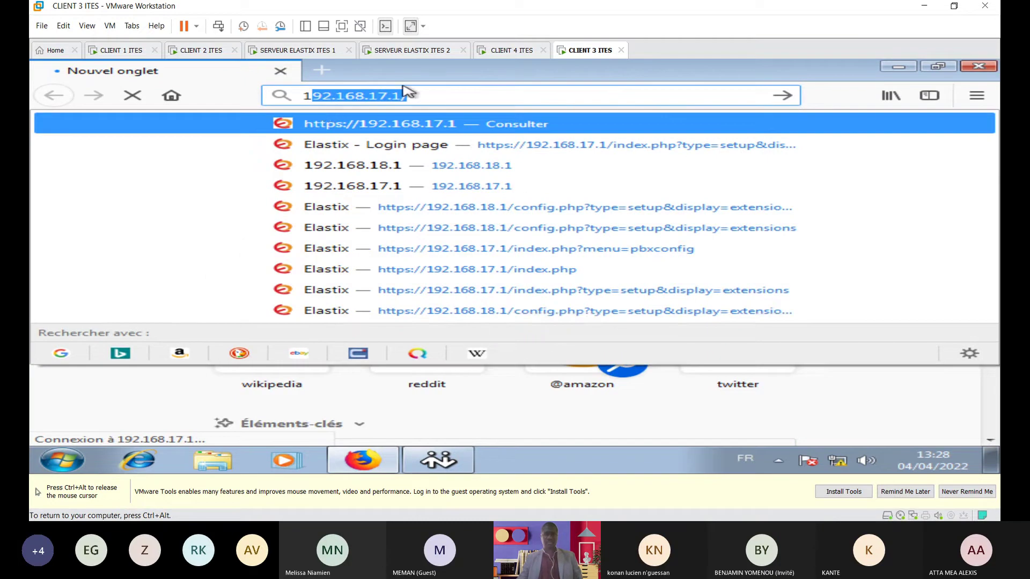
{"action": "left_click", "coordinate": [386, 100]}
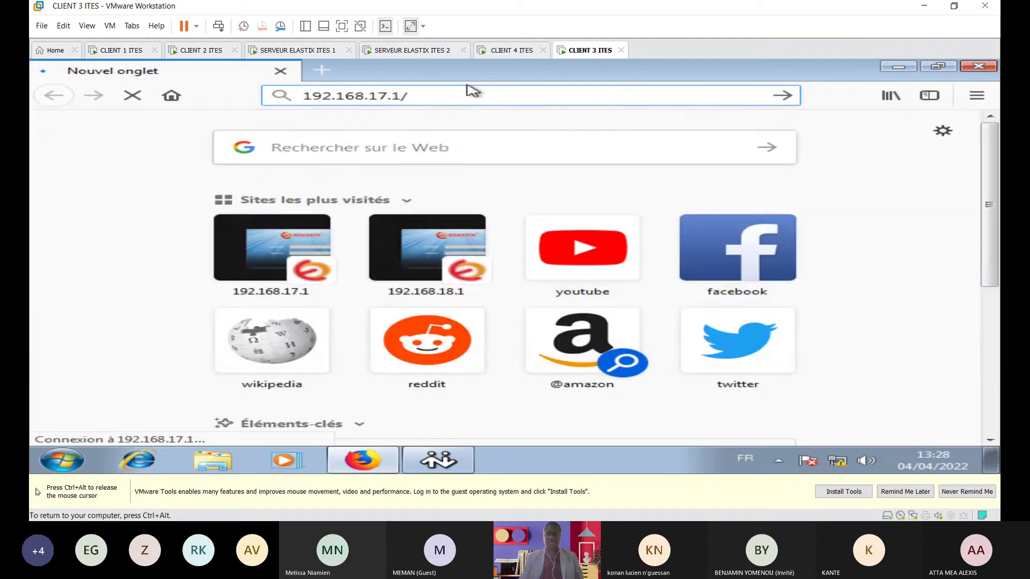
{"action": "key", "text": "BackSpace"}
{"action": "type", "text": "8"}
{"action": "key", "text": "Return"}
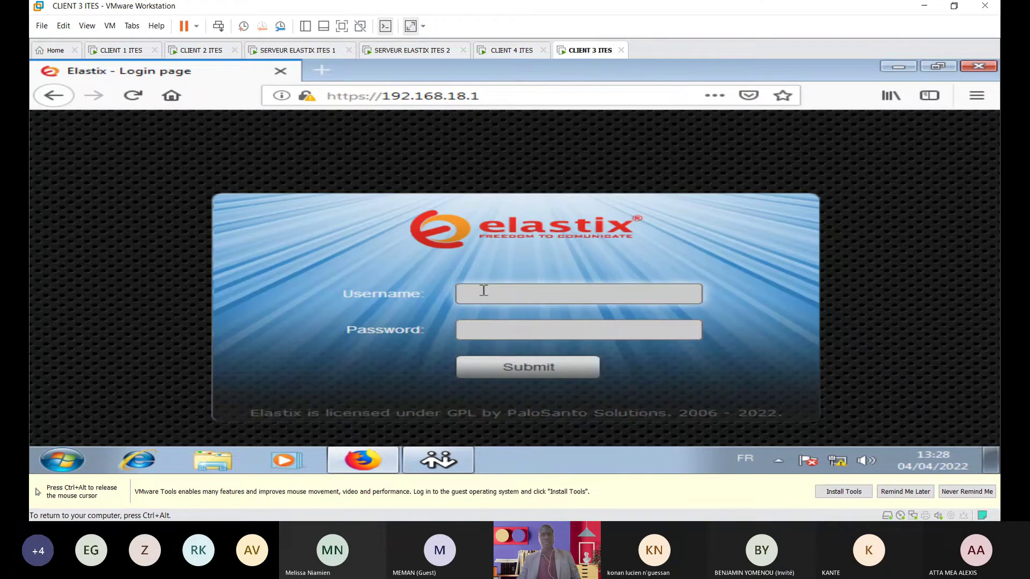
Step: Log in with the saved admin username and the administrator password
{"action": "left_click", "coordinate": [481, 292]}
{"action": "left_click", "coordinate": [505, 316]}
{"action": "left_click", "coordinate": [494, 325]}
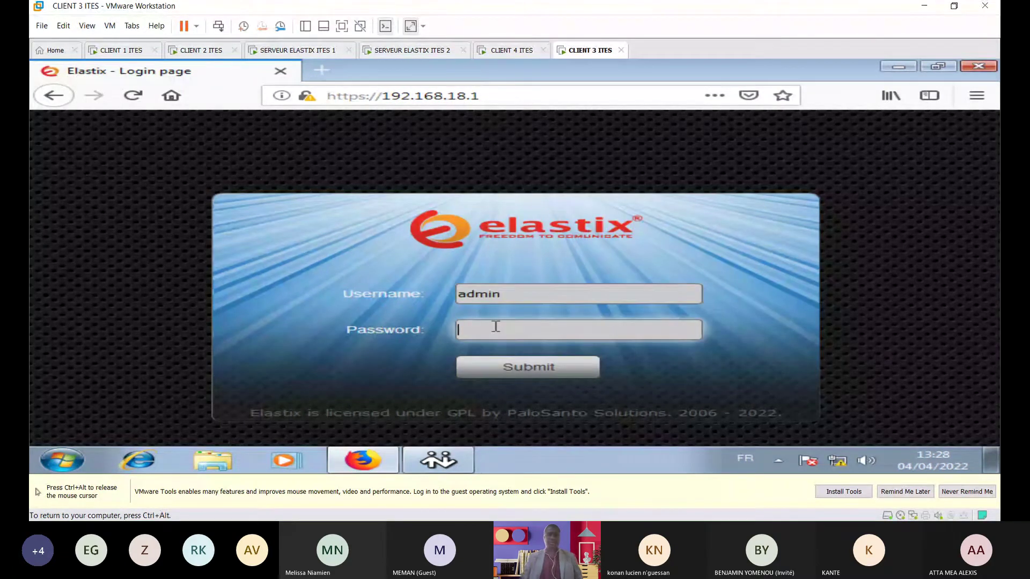
{"action": "type", "text": "•••••••"}
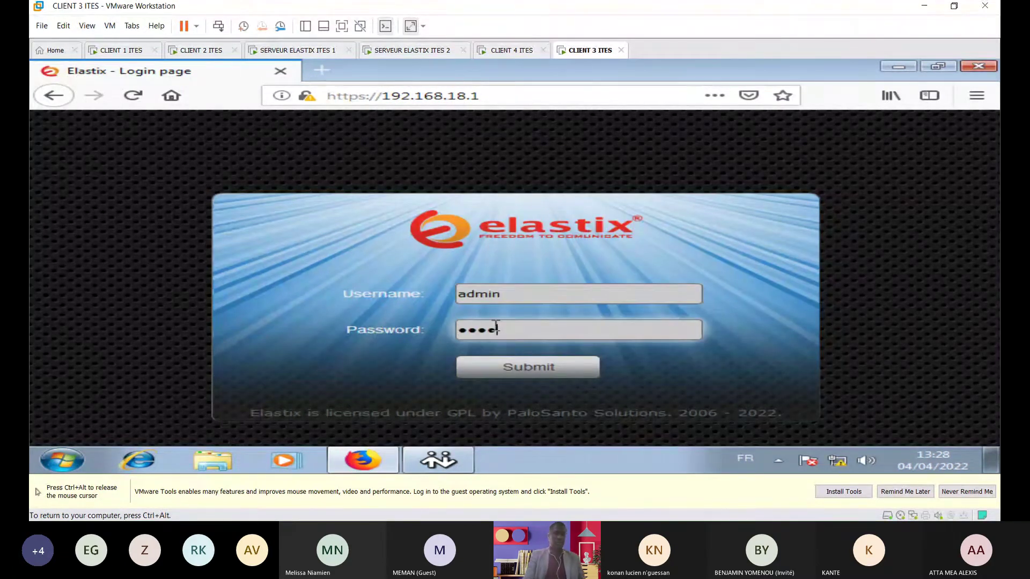
{"action": "key", "text": "Return"}
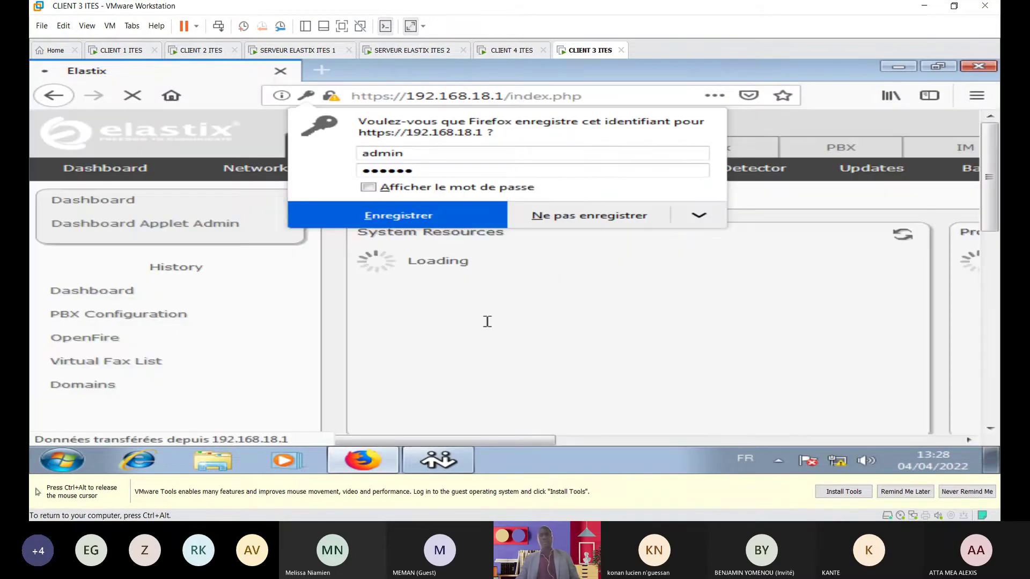
Step: Dismiss the save-password prompt and start an Add IAX2 Trunk form under PBX Configuration > Trunks
{"action": "left_click", "coordinate": [991, 327]}
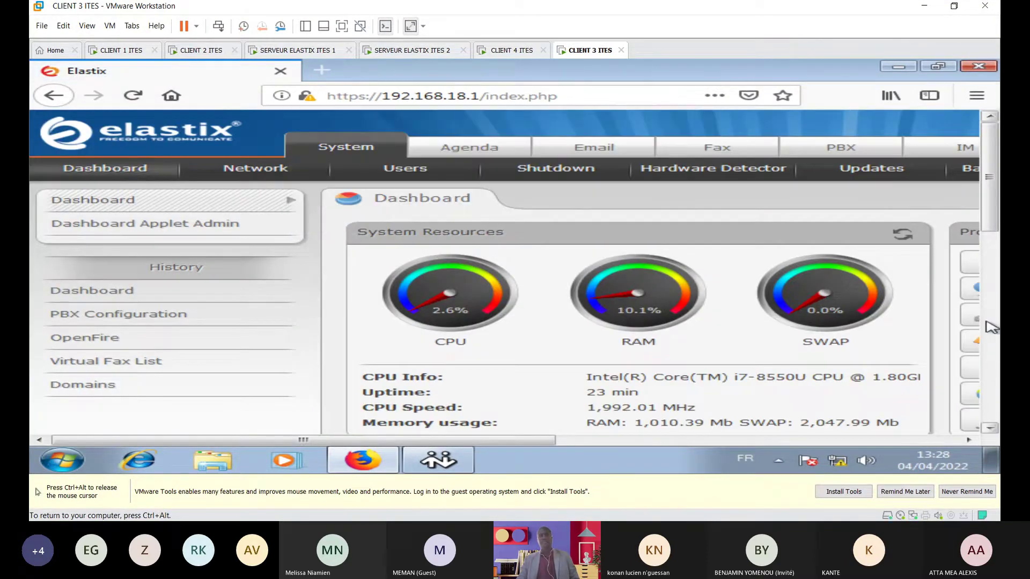
{"action": "left_click_drag", "start_coordinate": [529, 440], "coordinate": [788, 460]}
{"action": "left_click", "coordinate": [452, 148]}
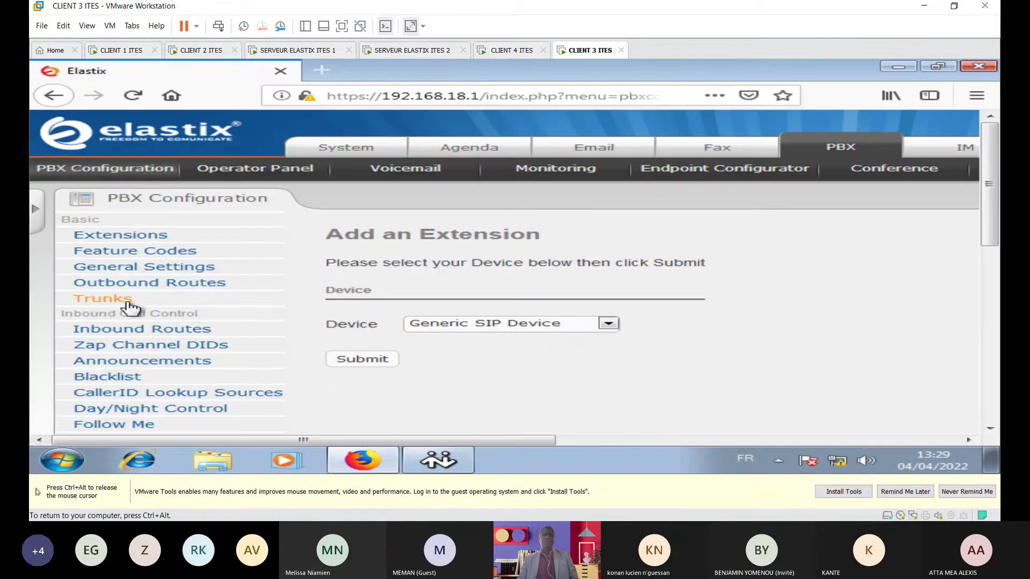
{"action": "left_click", "coordinate": [130, 301]}
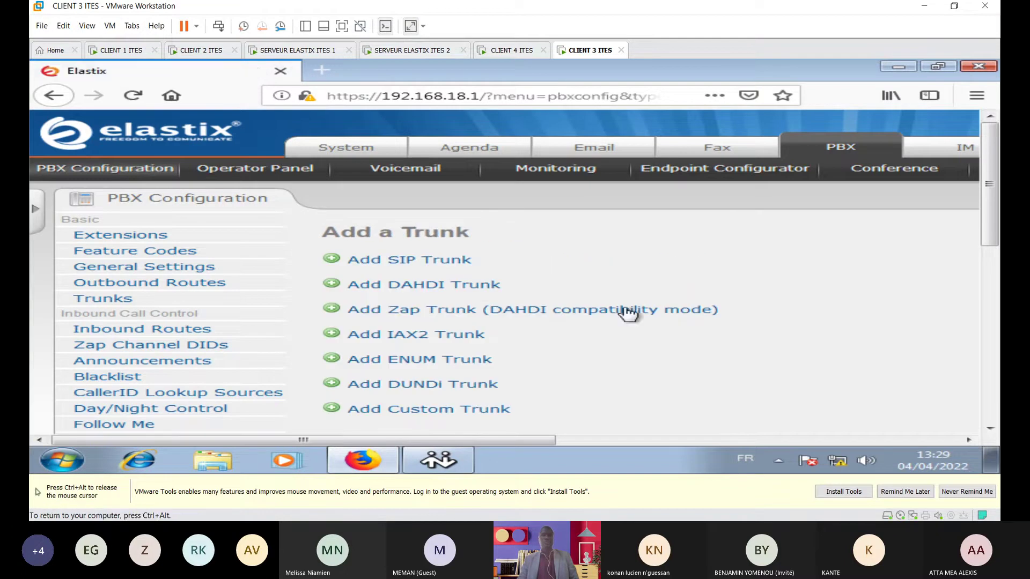
{"action": "left_click", "coordinate": [499, 345]}
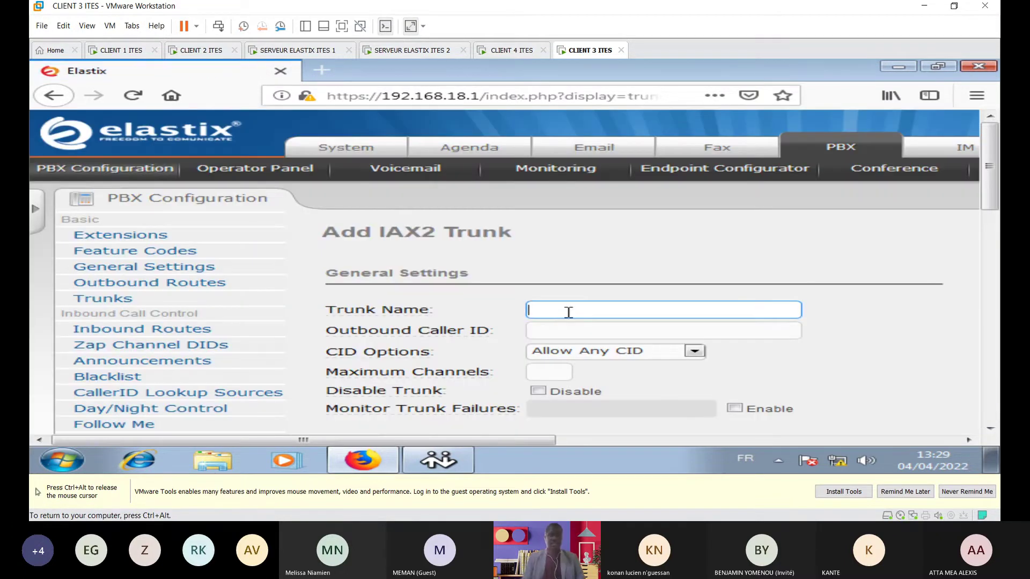
Step: Enter abo_vers_plat as the new IAX2 trunk's name
{"action": "type", "text": "ab"}
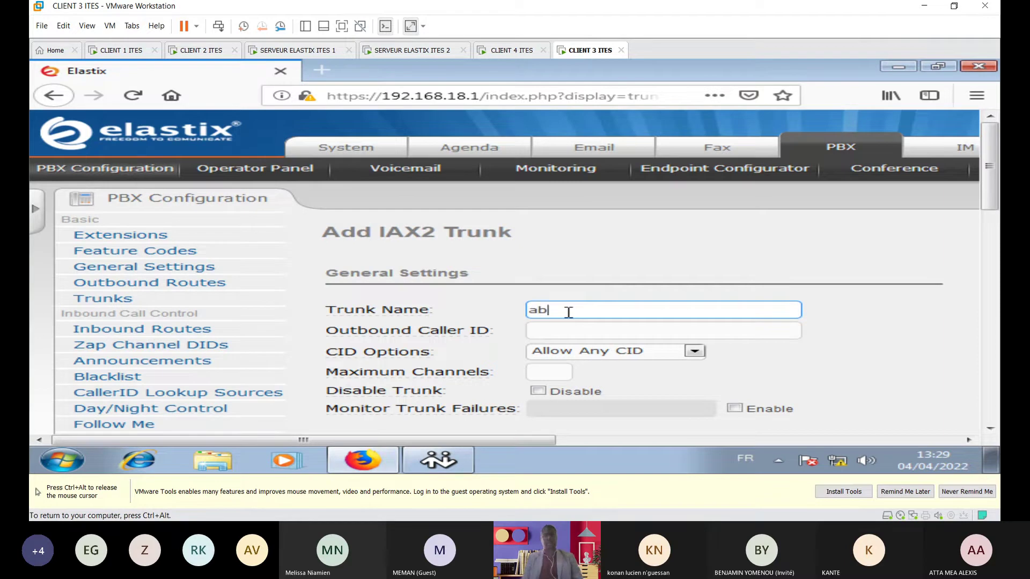
{"action": "type", "text": "o"}
{"action": "type", "text": "_"}
{"action": "type", "text": "pers"}
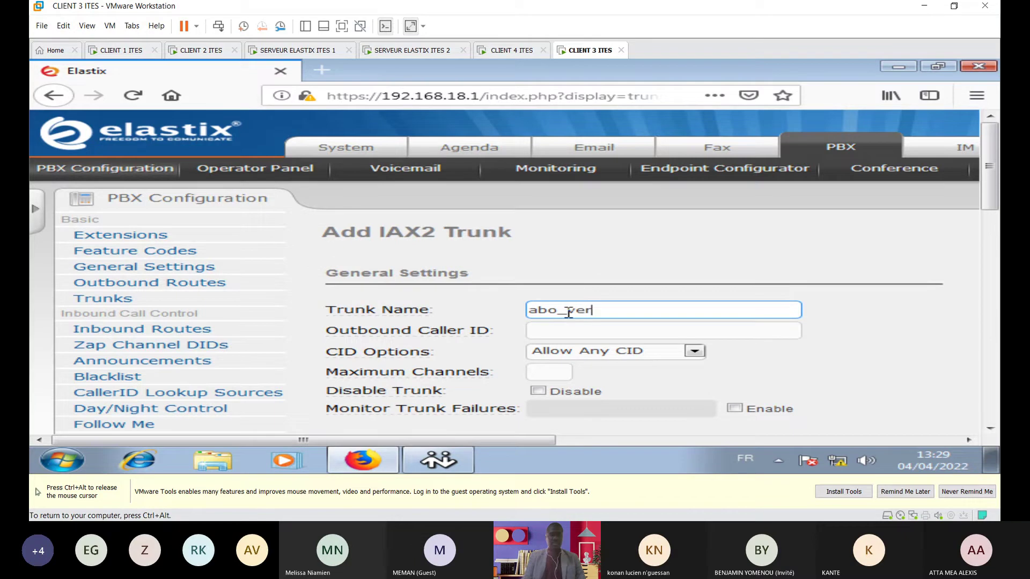
{"action": "type", "text": "_"}
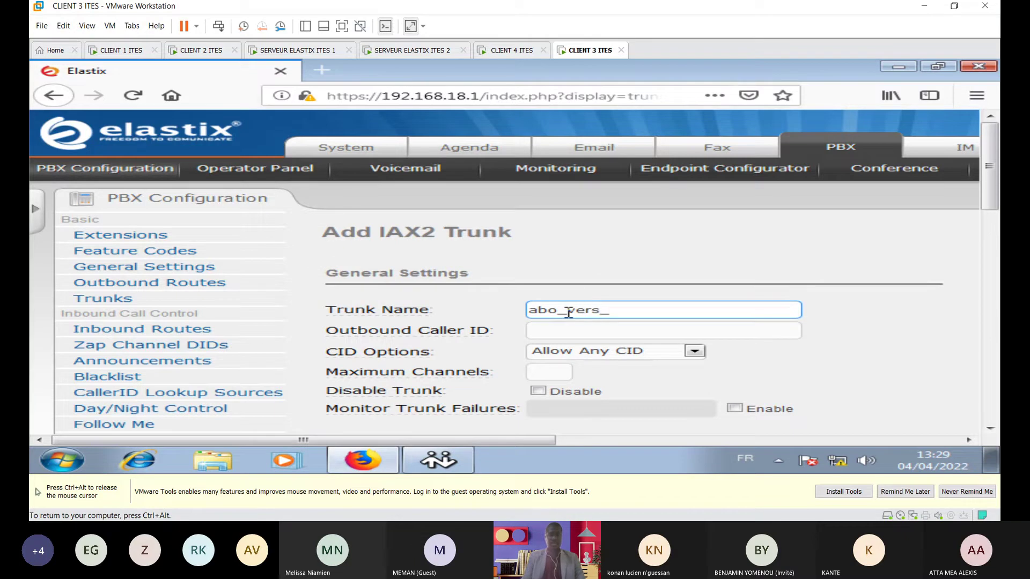
{"action": "type", "text": "plat"}
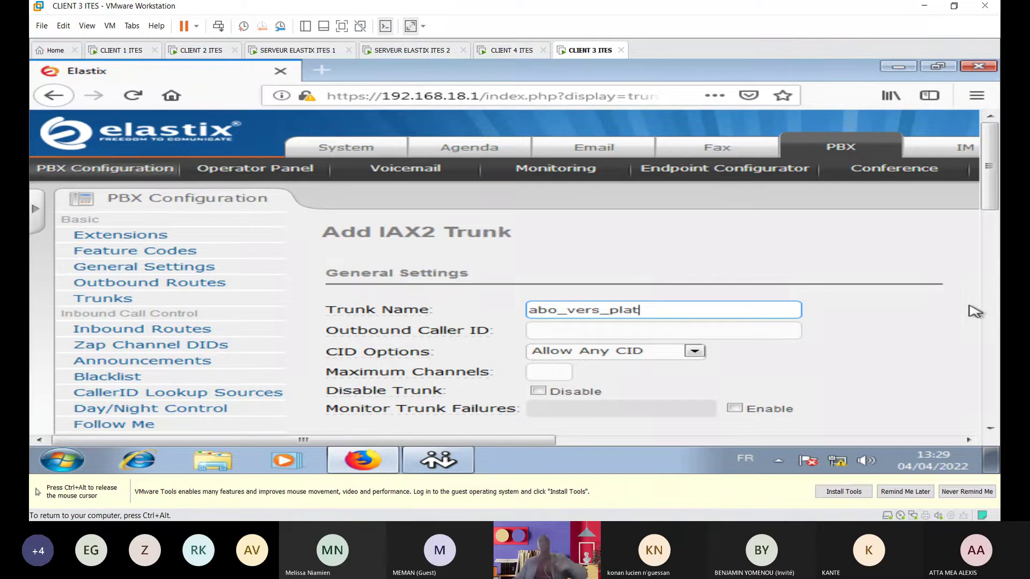
{"action": "key", "text": "ctrl+alt"}
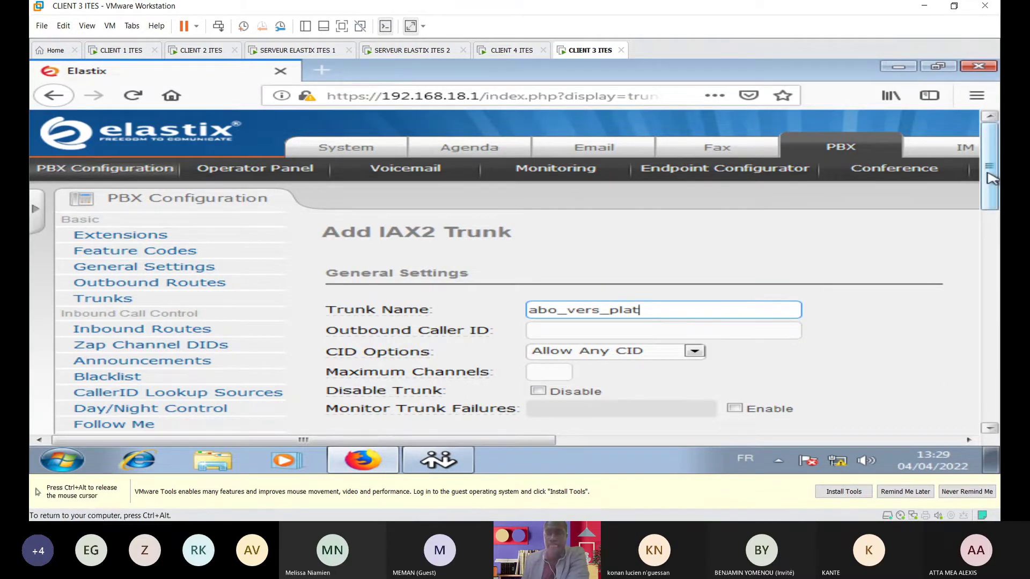
{"action": "left_click_drag", "start_coordinate": [989, 191], "coordinate": [998, 265]}
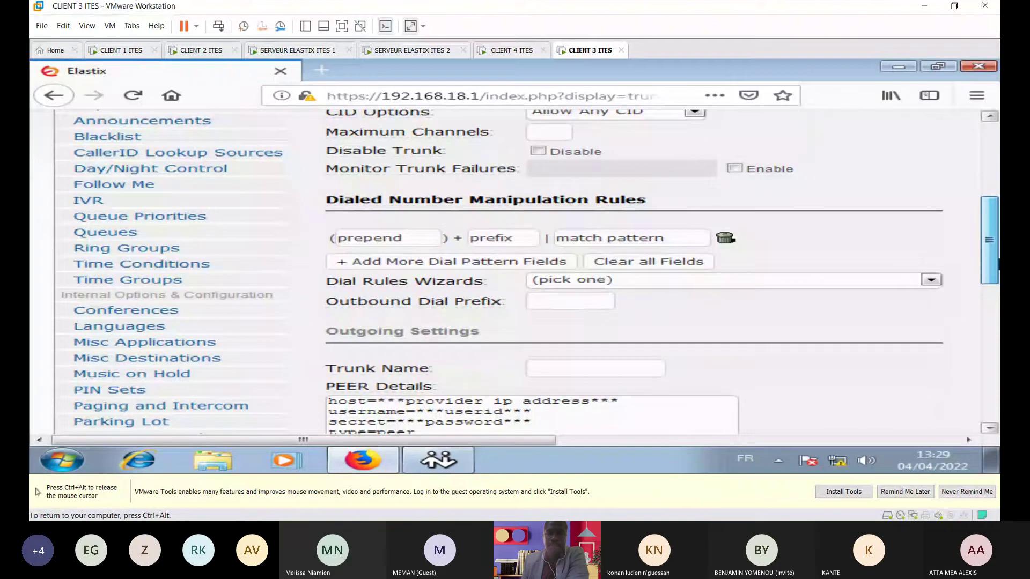
Step: Set dial match pattern xxx and outgoing trunk name abobo, ready to edit PEER Details
{"action": "left_click", "coordinate": [600, 235]}
{"action": "type", "text": "xxx"}
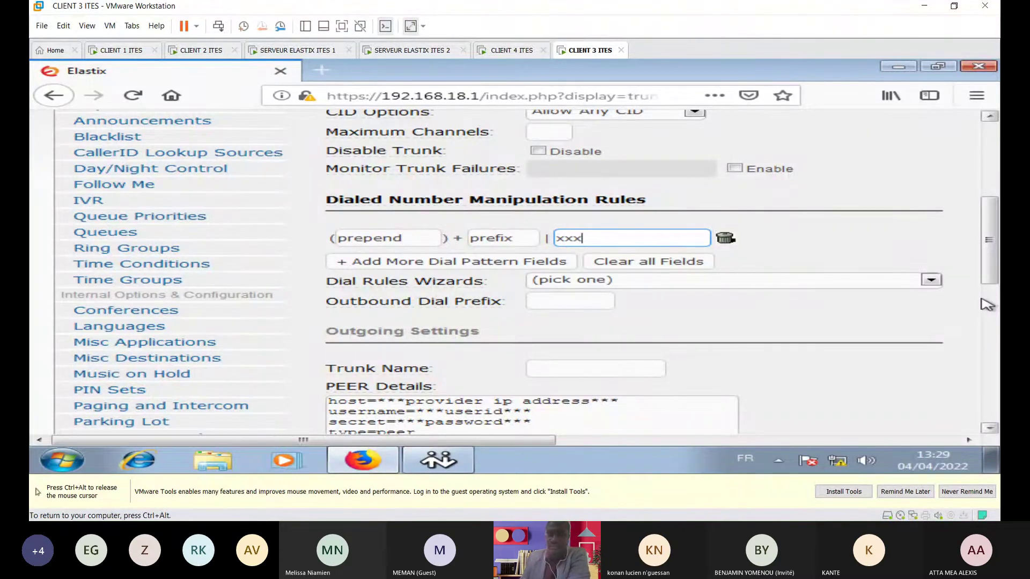
{"action": "left_click", "coordinate": [552, 367]}
{"action": "type", "text": "abobo"}
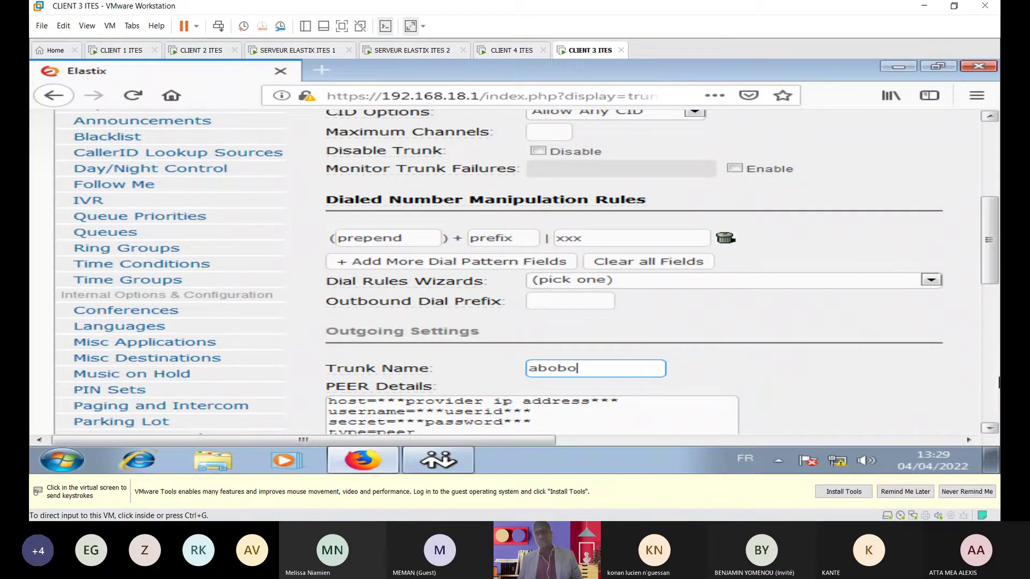
{"action": "scroll", "coordinate": [620, 253], "scroll_direction": "down", "scroll_amount": 3}
{"action": "left_click", "coordinate": [622, 270]}
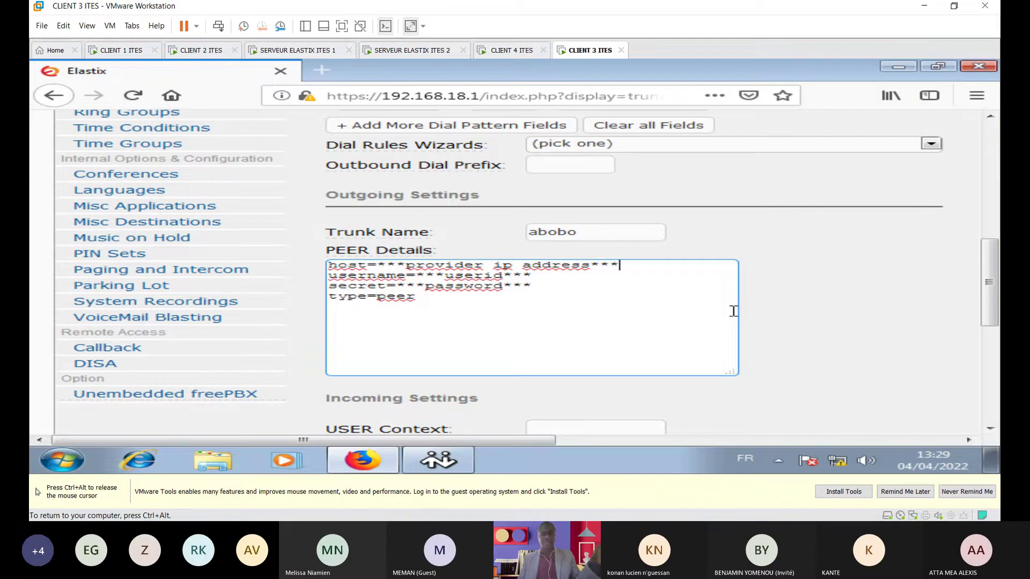
Step: On SERVEUR ELASTIX ITES 1's console, run ifconfig eth1 to show address 197.100.10.1
{"action": "key", "text": "ctrl+alt"}
{"action": "left_click", "coordinate": [303, 50]}
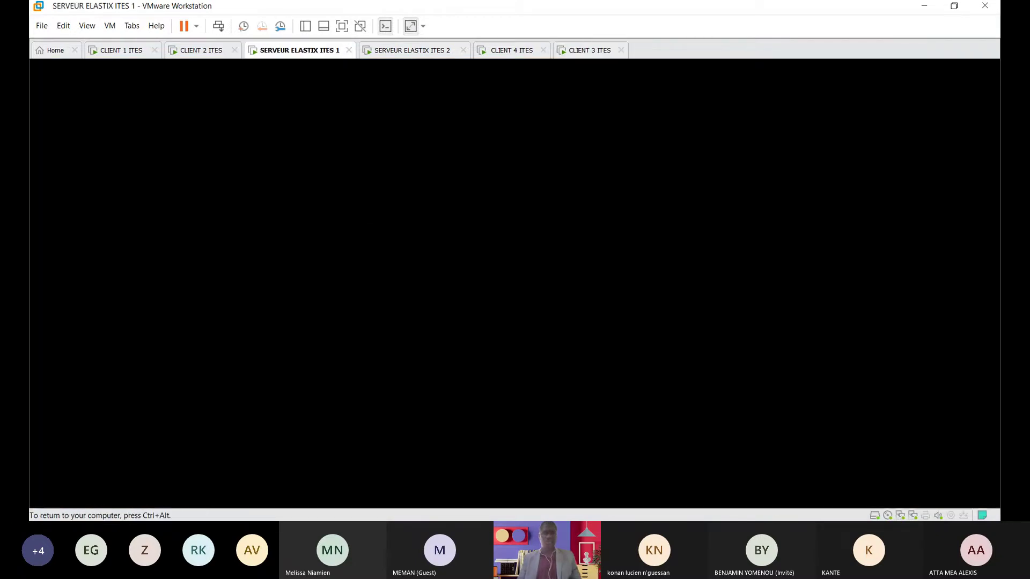
{"action": "key", "text": "Return"}
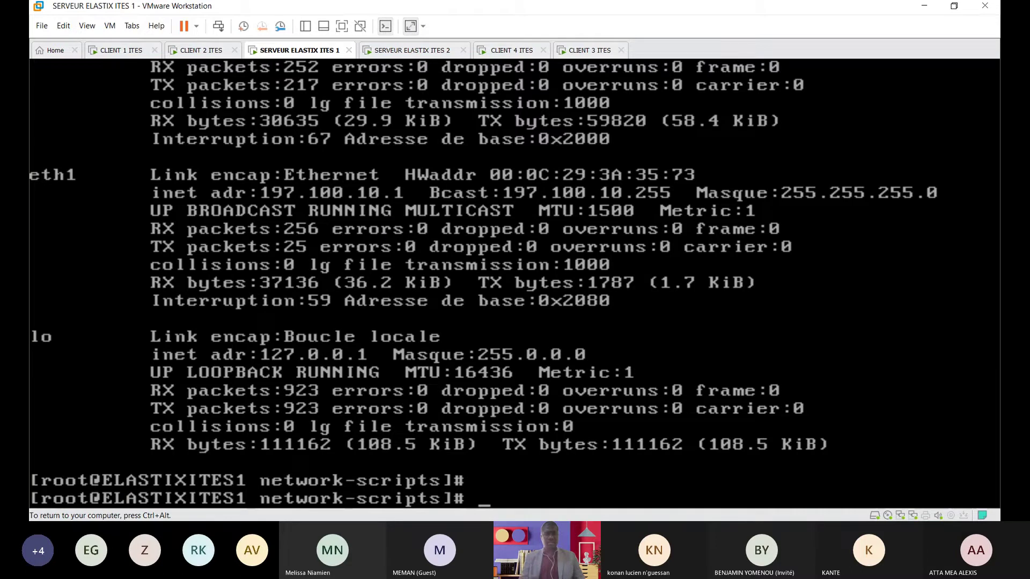
{"action": "type", "text": "ifc"}
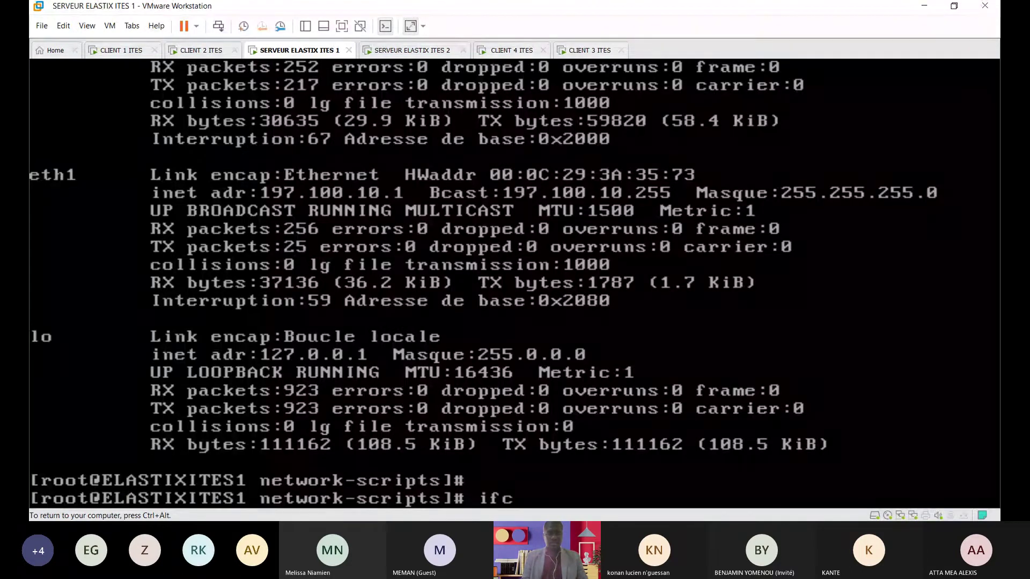
{"action": "type", "text": "on"}
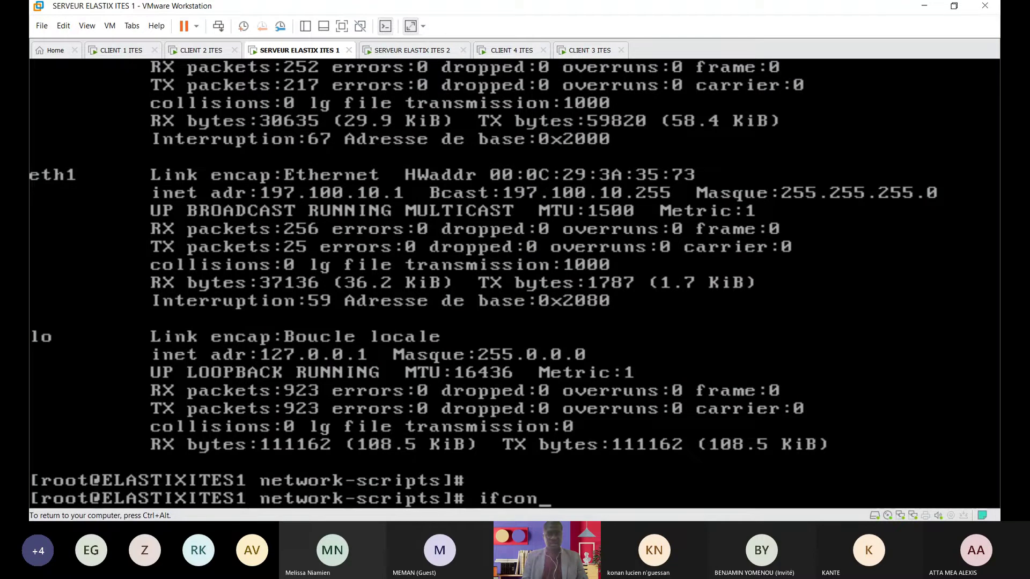
{"action": "type", "text": "fig etg"}
{"action": "key", "text": "BackSpace"}
{"action": "type", "text": "h"}
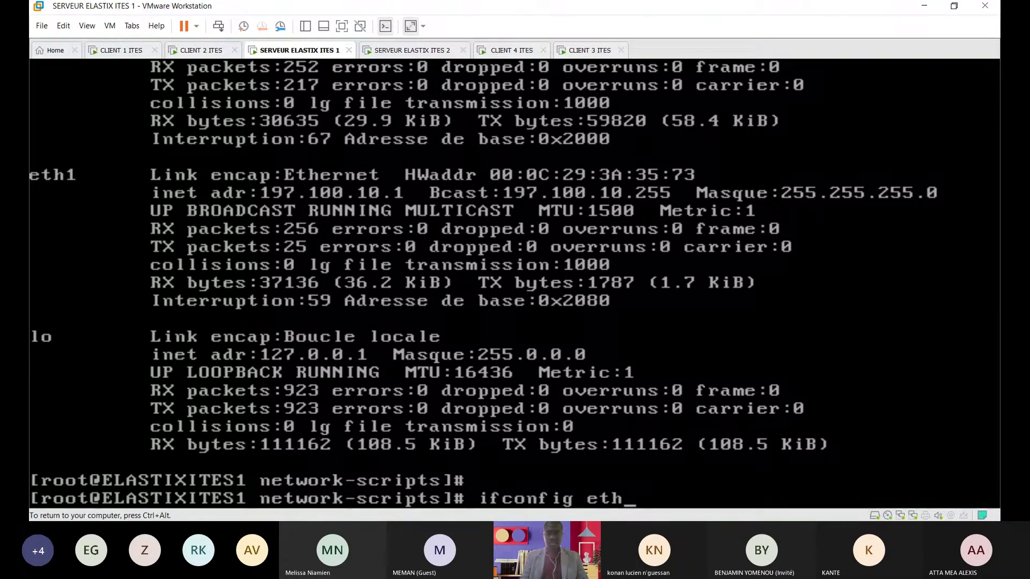
{"action": "type", "text": "1"}
{"action": "key", "text": "Return"}
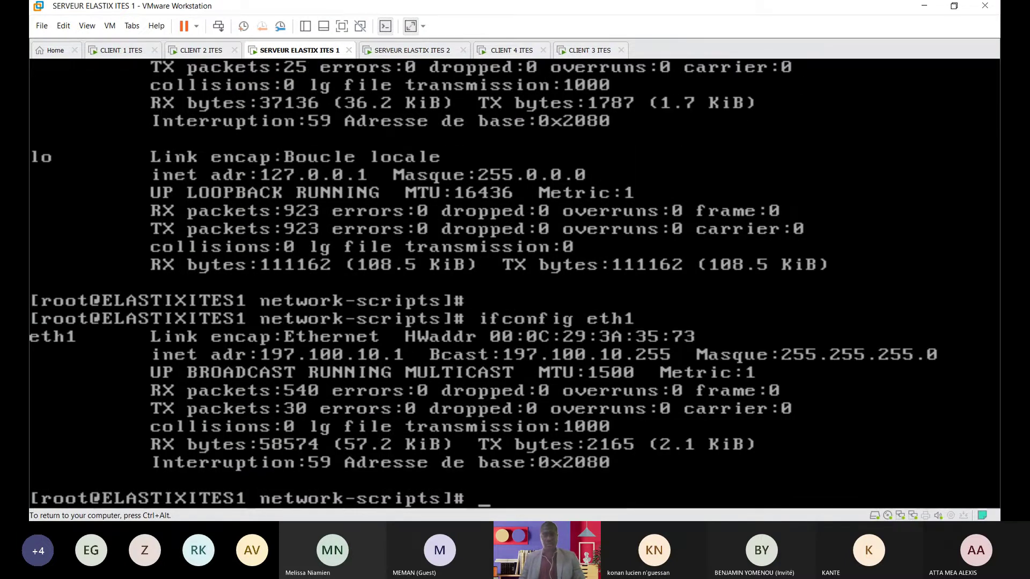
{"action": "key", "text": "ctrl+alt"}
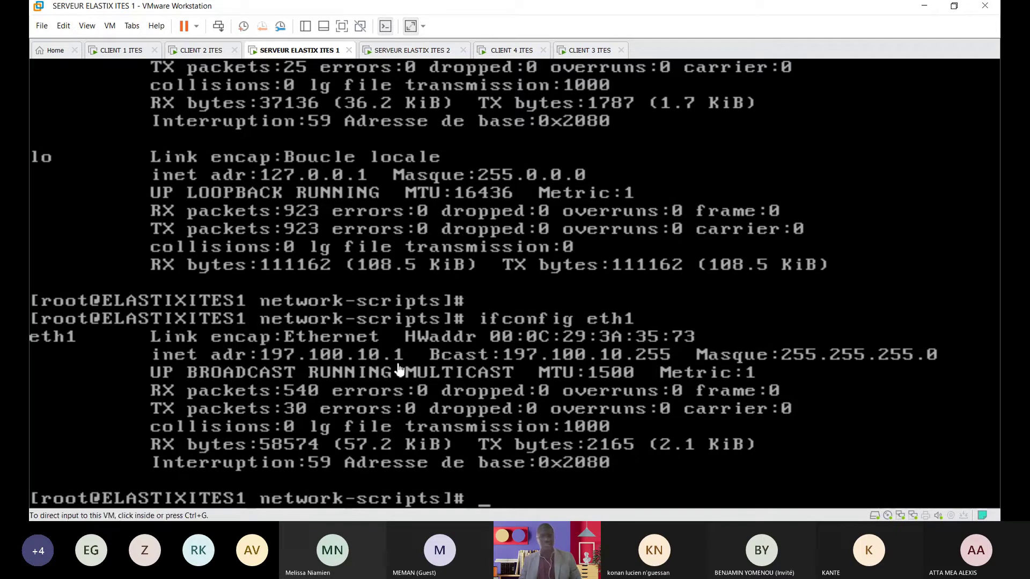
Step: Back on CLIENT 3's trunk form, set the PEER Details host to 197.100.10.1
{"action": "left_click", "coordinate": [590, 50]}
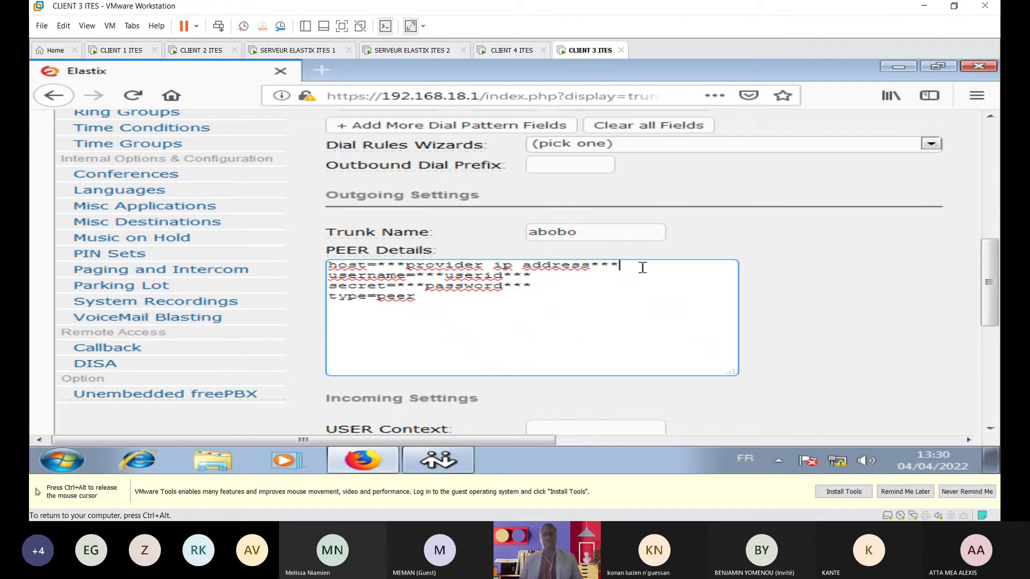
{"action": "key", "text": "BackSpace"}
{"action": "key", "text": "BackSpace"}
{"action": "key", "text": "BackSpace"}
{"action": "key", "text": "BackSpace"}
{"action": "key", "text": "BackSpace"}
{"action": "key", "text": "BackSpace"}
{"action": "key", "text": "BackSpace"}
{"action": "key", "text": "BackSpace"}
{"action": "key", "text": "BackSpace"}
{"action": "key", "text": "BackSpace"}
{"action": "key", "text": "BackSpace"}
{"action": "key", "text": "BackSpace"}
{"action": "key", "text": "BackSpace"}
{"action": "key", "text": "BackSpace"}
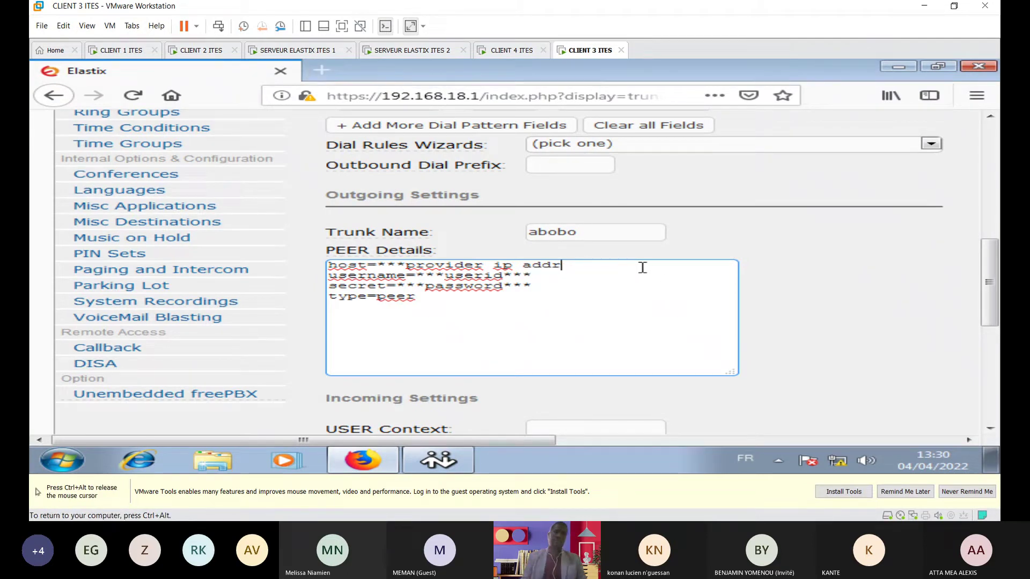
{"action": "key", "text": "BackSpace"}
{"action": "key", "text": "BackSpace"}
{"action": "key", "text": "BackSpace"}
{"action": "key", "text": "BackSpace"}
{"action": "key", "text": "BackSpace"}
{"action": "key", "text": "BackSpace"}
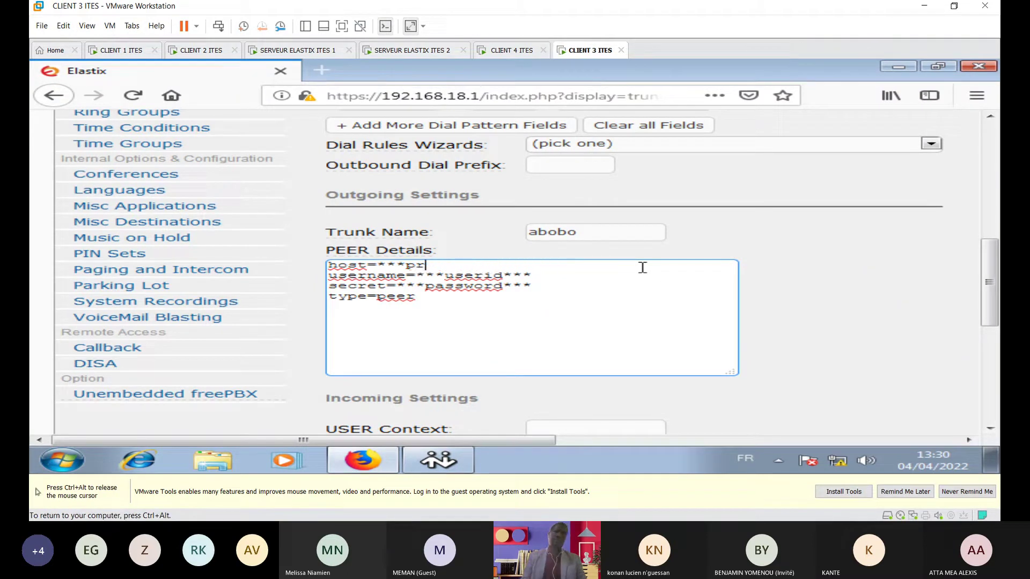
{"action": "type", "text": "197.100.10.1"}
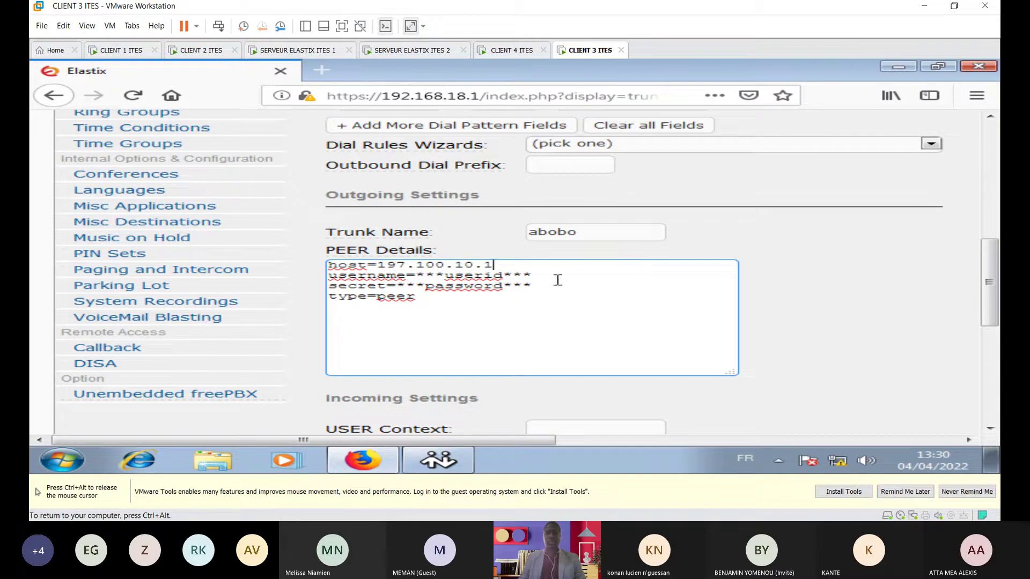
Step: Replace the PEER Details placeholders with username=abobo and the trunk secret
{"action": "left_click", "coordinate": [544, 272]}
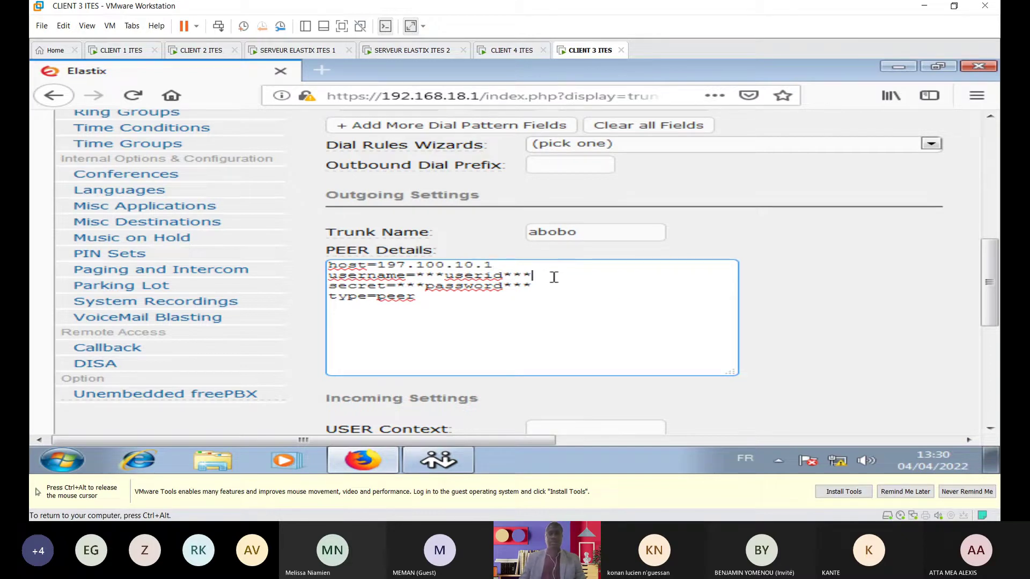
{"action": "key", "text": "BackSpace"}
{"action": "key", "text": "BackSpace"}
{"action": "key", "text": "BackSpace"}
{"action": "key", "text": "BackSpace"}
{"action": "key", "text": "BackSpace"}
{"action": "key", "text": "BackSpace"}
{"action": "key", "text": "BackSpace"}
{"action": "key", "text": "BackSpace"}
{"action": "key", "text": "BackSpace"}
{"action": "key", "text": "BackSpace"}
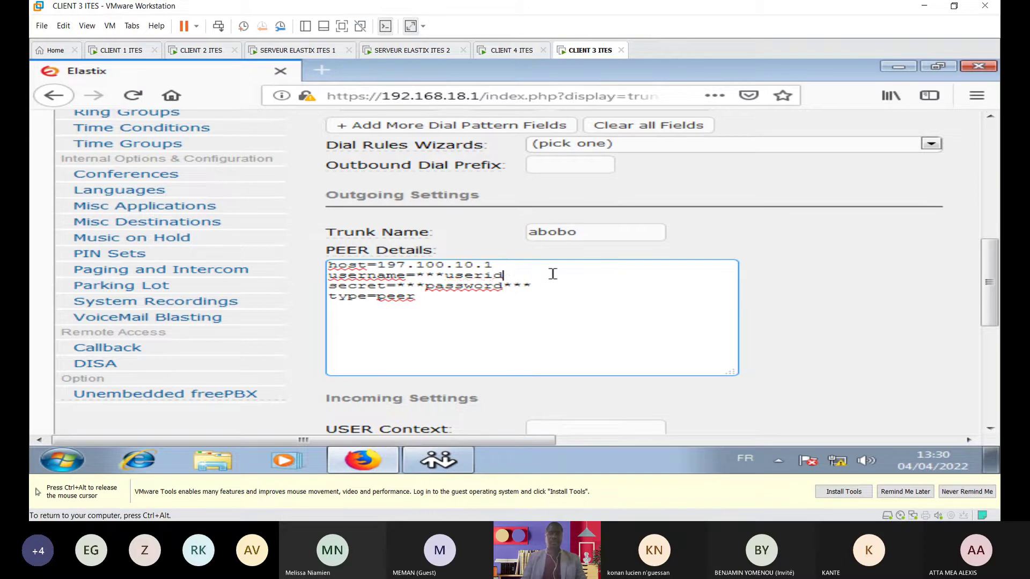
{"action": "key", "text": "BackSpace"}
{"action": "key", "text": "BackSpace"}
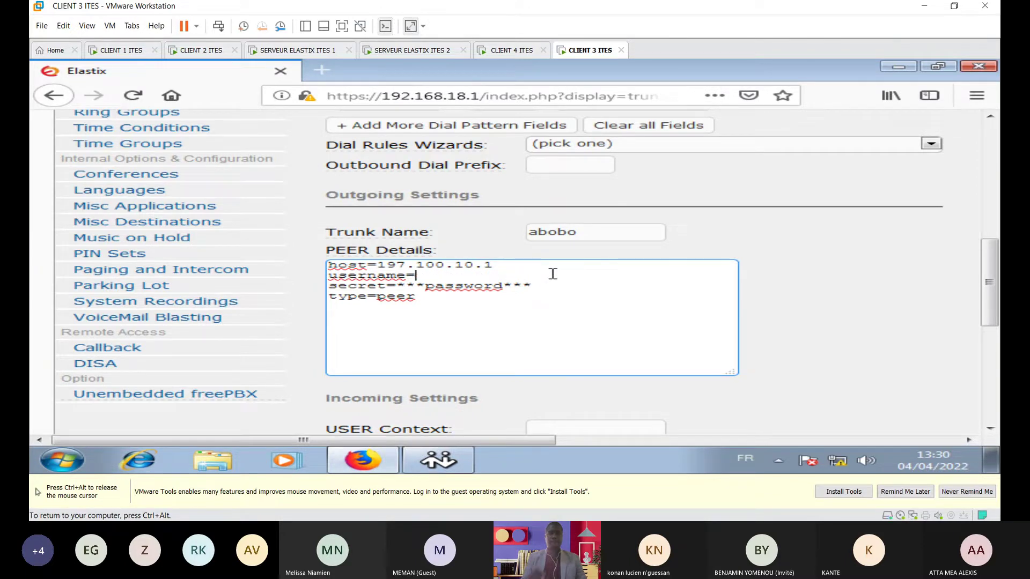
{"action": "type", "text": "abobo"}
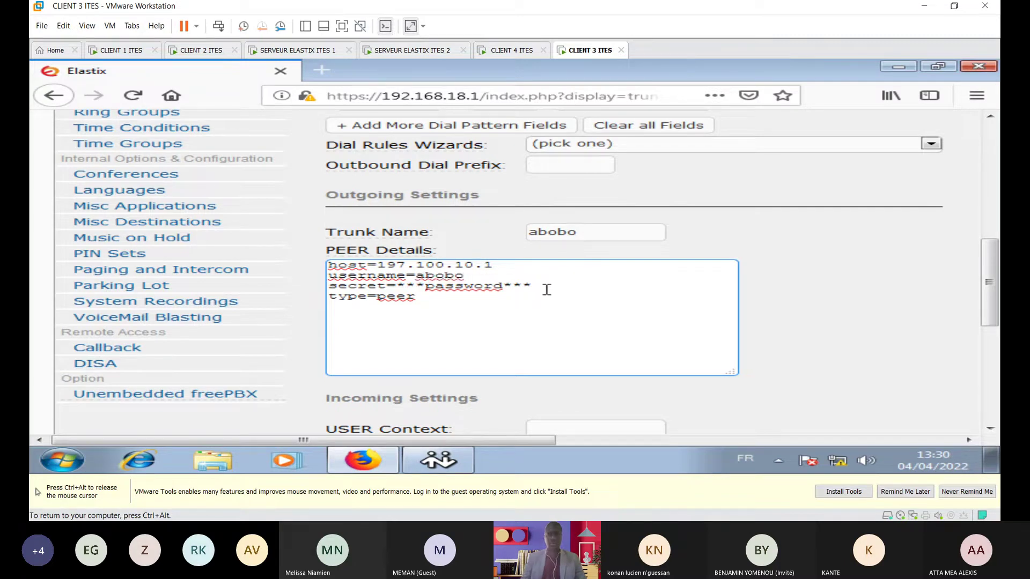
{"action": "key", "text": "BackSpace"}
{"action": "key", "text": "BackSpace"}
{"action": "key", "text": "BackSpace"}
{"action": "key", "text": "BackSpace"}
{"action": "key", "text": "BackSpace"}
{"action": "key", "text": "BackSpace"}
{"action": "key", "text": "BackSpace"}
{"action": "key", "text": "BackSpace"}
{"action": "key", "text": "BackSpace"}
{"action": "key", "text": "BackSpace"}
{"action": "key", "text": "BackSpace"}
{"action": "key", "text": "BackSpace"}
{"action": "key", "text": "BackSpace"}
{"action": "key", "text": "BackSpace"}
{"action": "type", "text": "abobo"}
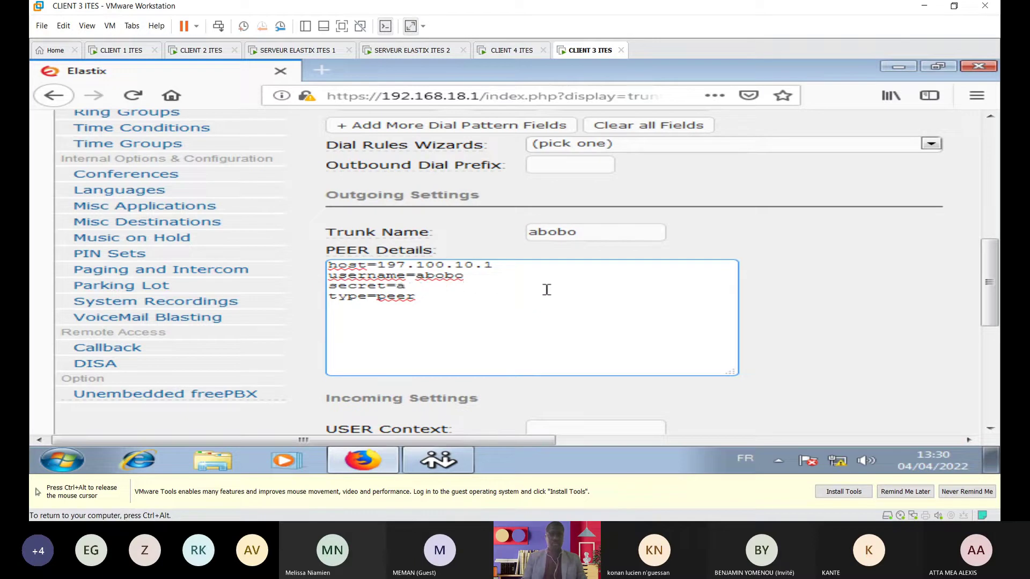